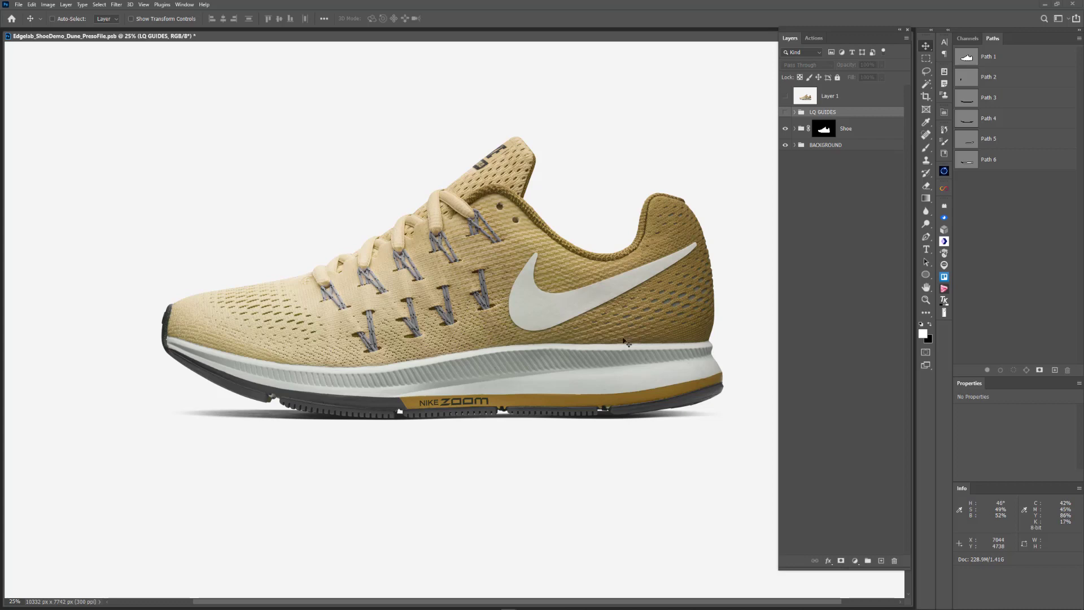
Inspect the shoe's midsole and outsole at 100% zoom, from the Nike Zoom lettering toward the heel and back.
{"action": "key", "text": "ctrl+plus"}
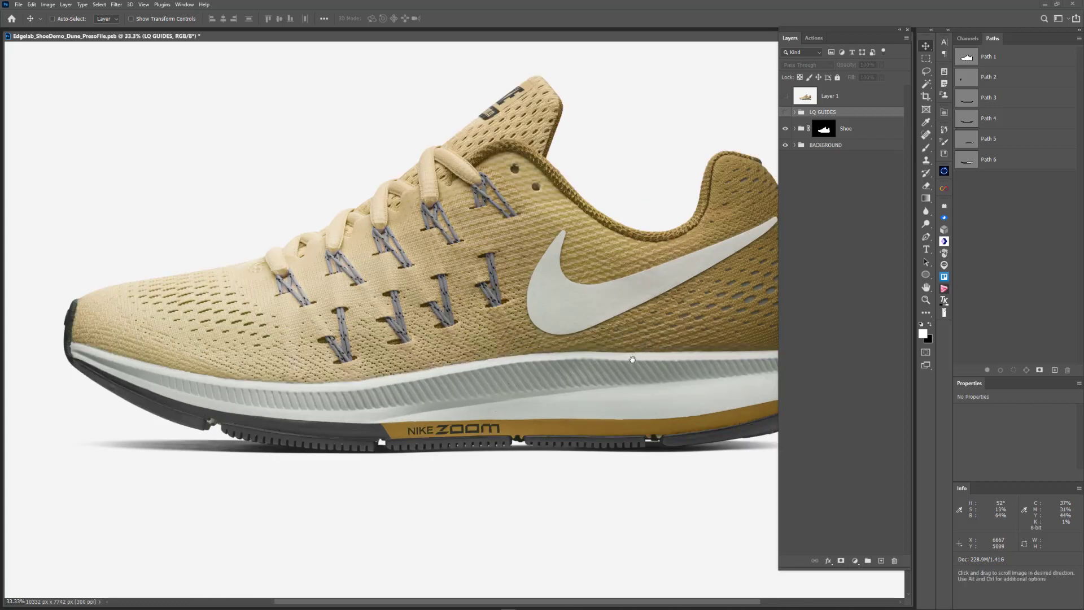
{"action": "left_click_drag", "start_coordinate": [659, 334], "coordinate": [619, 296]}
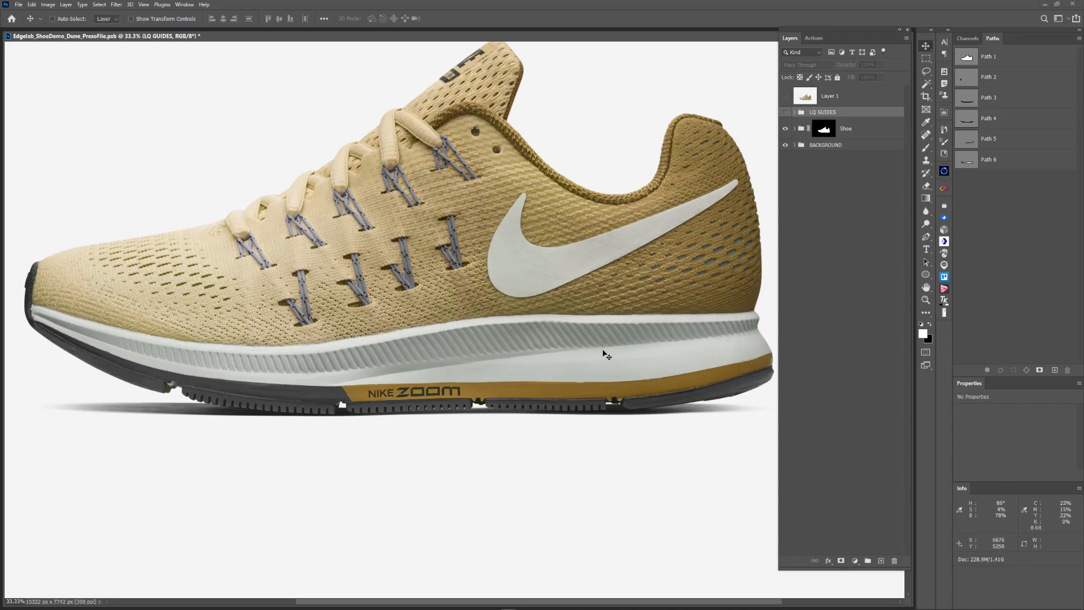
{"action": "key", "text": "ctrl+1"}
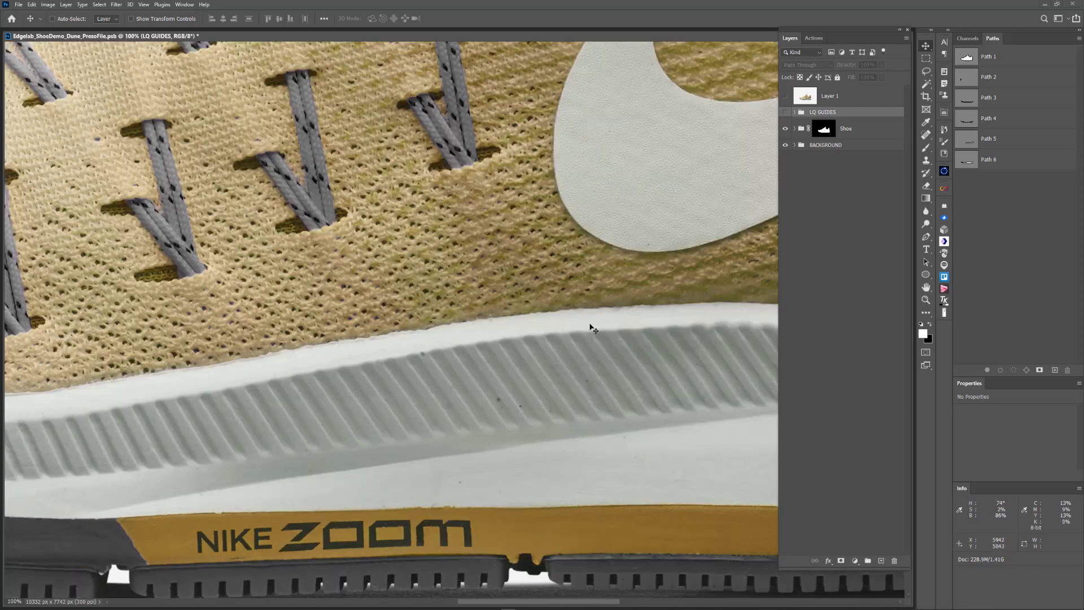
{"action": "scroll", "coordinate": [554, 363], "scroll_direction": "right", "scroll_amount": 10}
{"action": "scroll", "coordinate": [554, 363], "scroll_direction": "down", "scroll_amount": 2}
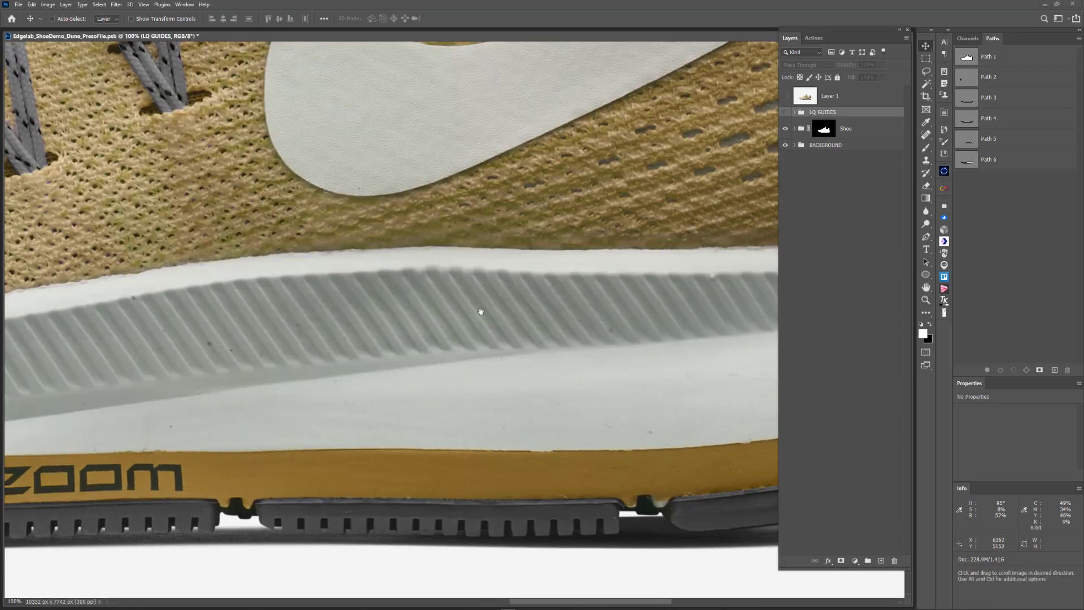
{"action": "scroll", "coordinate": [557, 379], "scroll_direction": "down", "scroll_amount": 4}
{"action": "scroll", "coordinate": [557, 378], "scroll_direction": "right", "scroll_amount": 5}
{"action": "scroll", "coordinate": [525, 339], "scroll_direction": "right", "scroll_amount": 5}
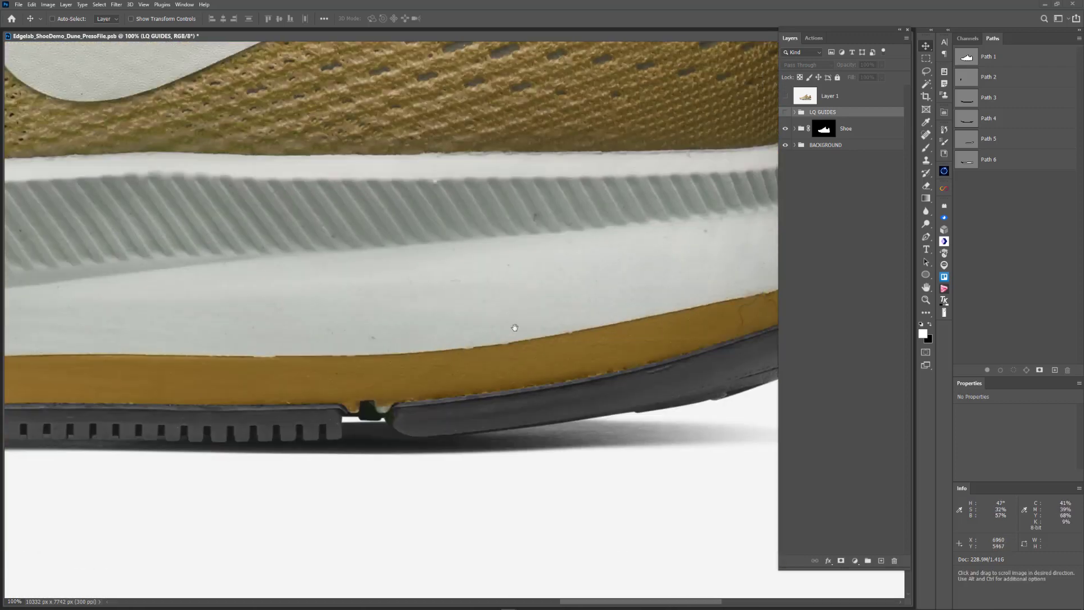
{"action": "scroll", "coordinate": [535, 314], "scroll_direction": "up", "scroll_amount": 2}
{"action": "scroll", "coordinate": [535, 315], "scroll_direction": "left", "scroll_amount": 15}
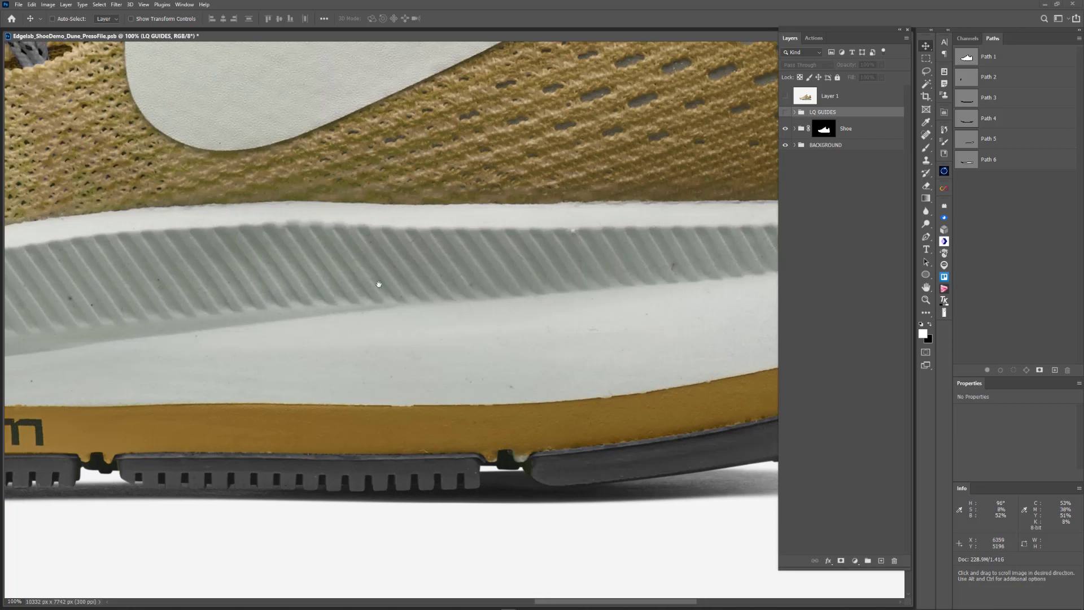
{"action": "scroll", "coordinate": [429, 286], "scroll_direction": "down", "scroll_amount": 1}
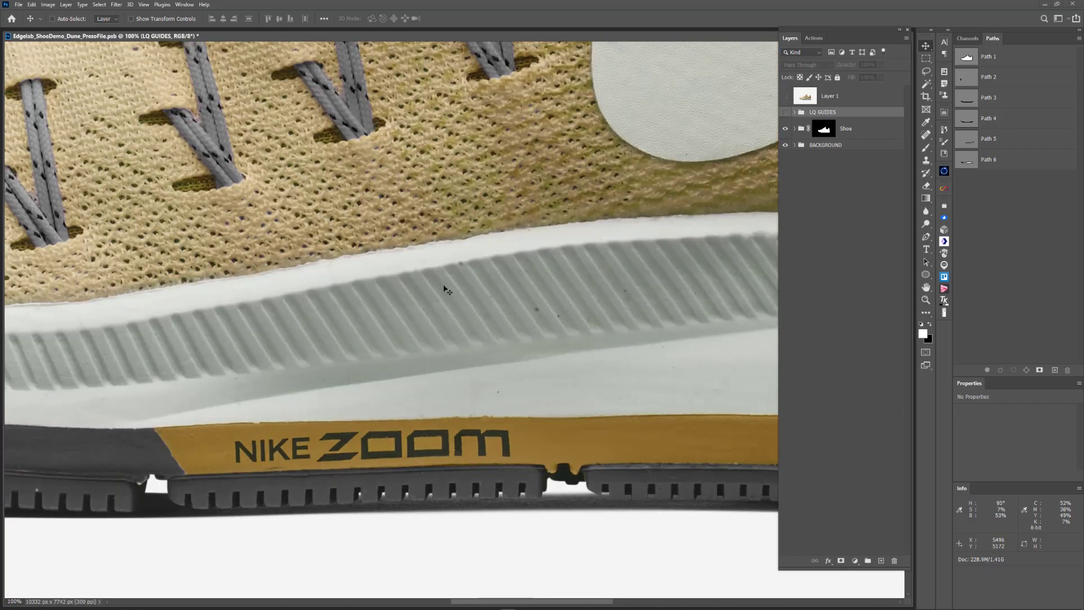
{"action": "scroll", "coordinate": [448, 286], "scroll_direction": "down", "scroll_amount": 1}
{"action": "scroll", "coordinate": [454, 287], "scroll_direction": "down", "scroll_amount": 1}
{"action": "scroll", "coordinate": [553, 285], "scroll_direction": "down", "scroll_amount": 1}
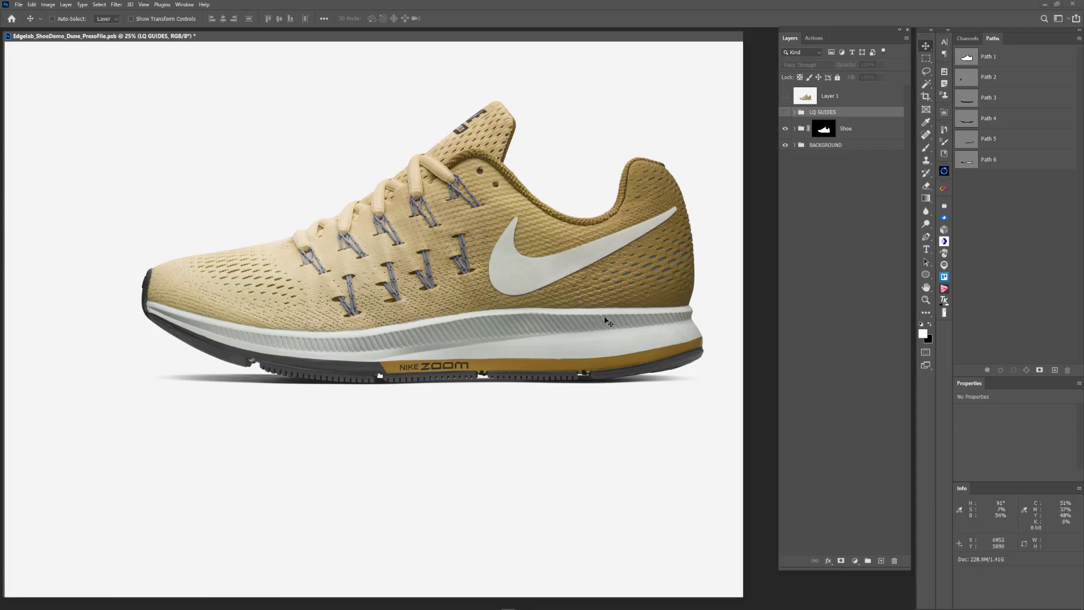
Examine the whole shoe, followed by a close look at the ribbed midsole band and its edge against the upper.
{"action": "scroll", "coordinate": [604, 325], "scroll_direction": "down", "scroll_amount": 1}
{"action": "scroll", "coordinate": [497, 393], "scroll_direction": "up", "scroll_amount": 3}
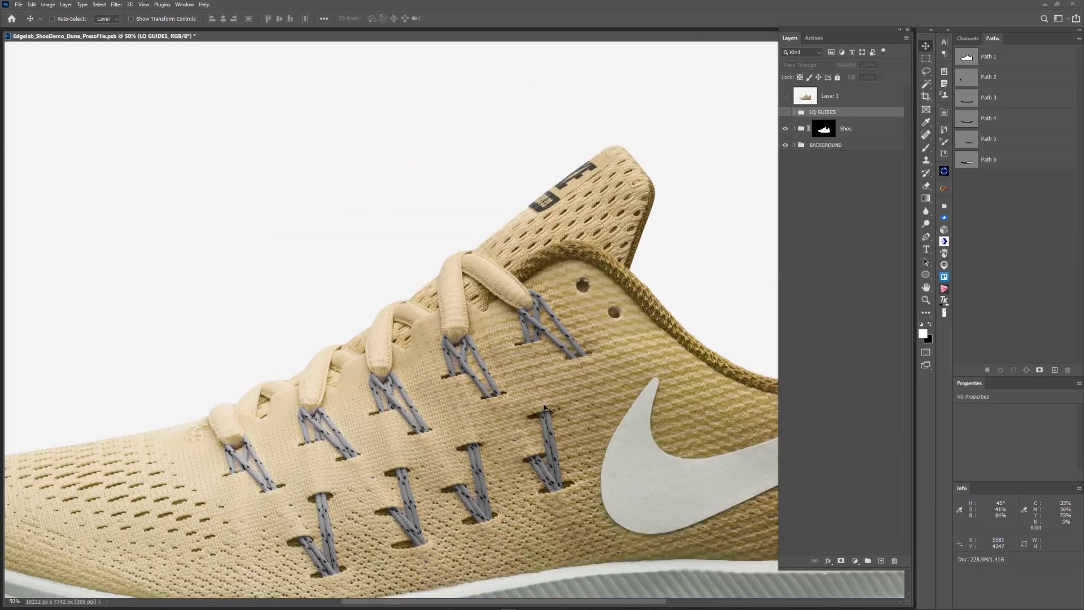
{"action": "scroll", "coordinate": [519, 321], "scroll_direction": "down", "scroll_amount": 3}
{"action": "scroll", "coordinate": [542, 384], "scroll_direction": "down", "scroll_amount": 5}
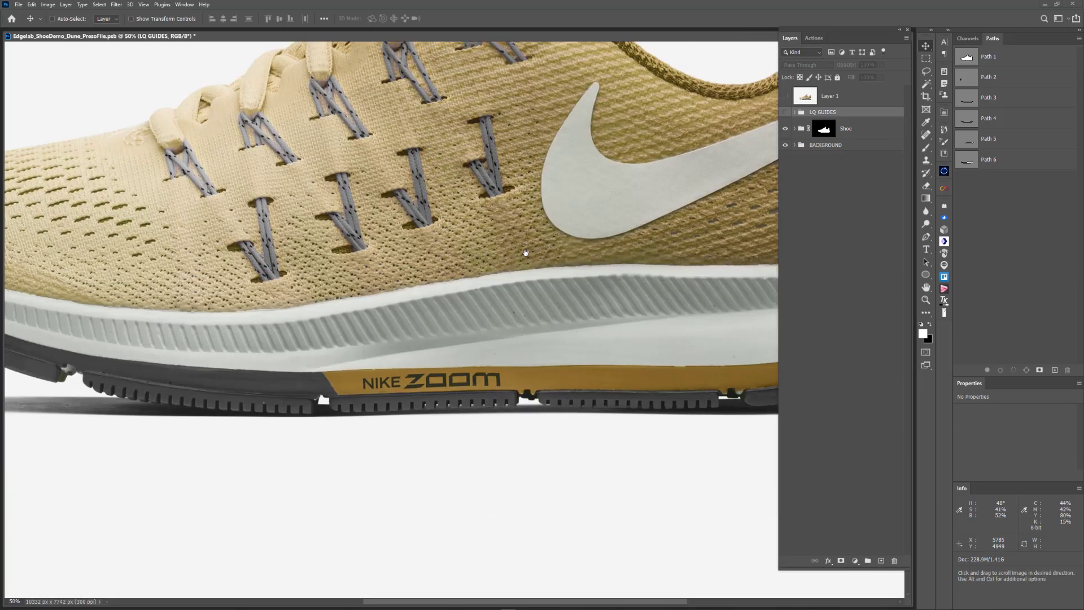
{"action": "scroll", "coordinate": [571, 293], "scroll_direction": "right", "scroll_amount": 3}
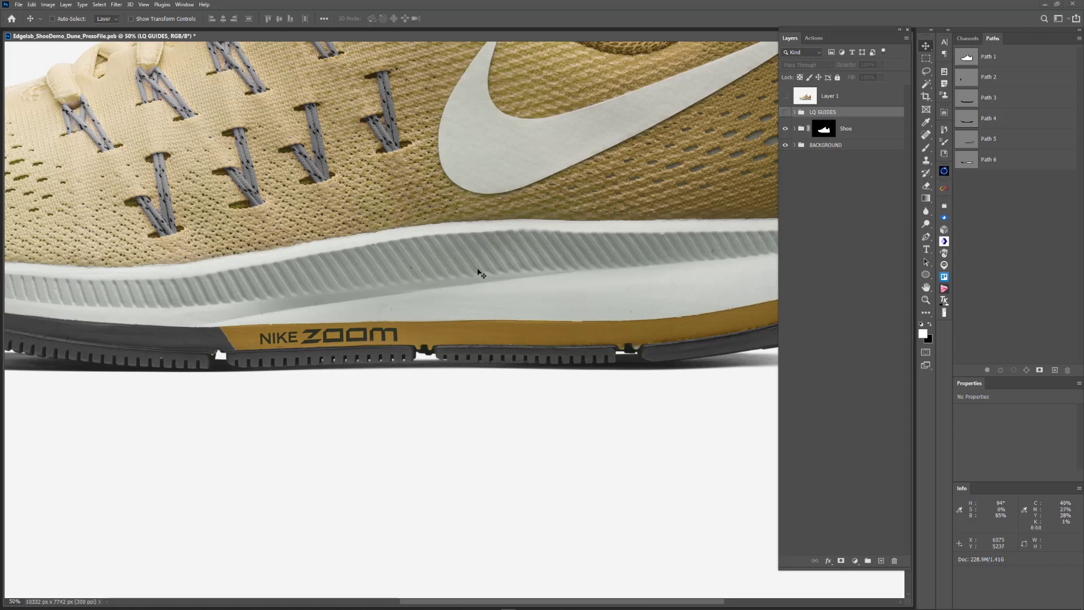
{"action": "key", "text": "ctrl+plus"}
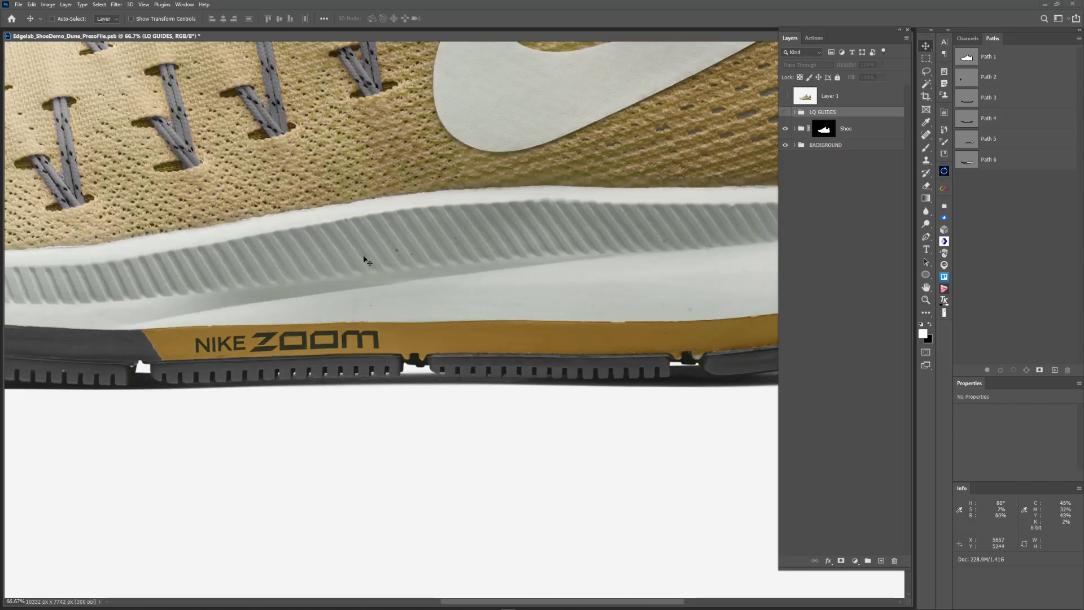
{"action": "key", "text": "space"}
{"action": "left_click_drag", "start_coordinate": [349, 281], "coordinate": [543, 277]}
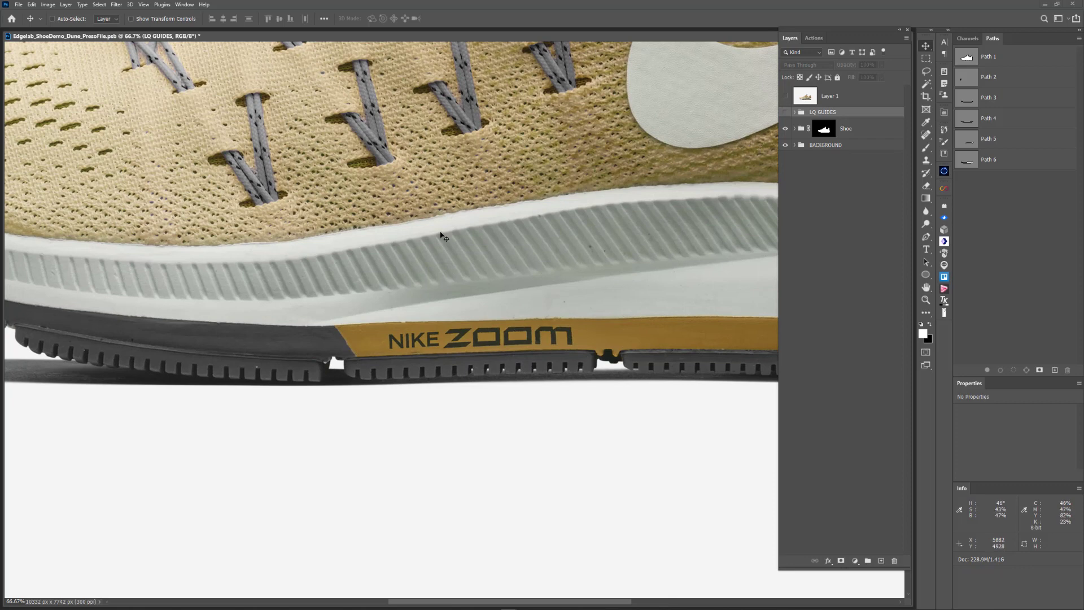
{"action": "key", "text": "ctrl+plus"}
{"action": "key", "text": "space"}
{"action": "left_click_drag", "start_coordinate": [585, 230], "coordinate": [469, 266]}
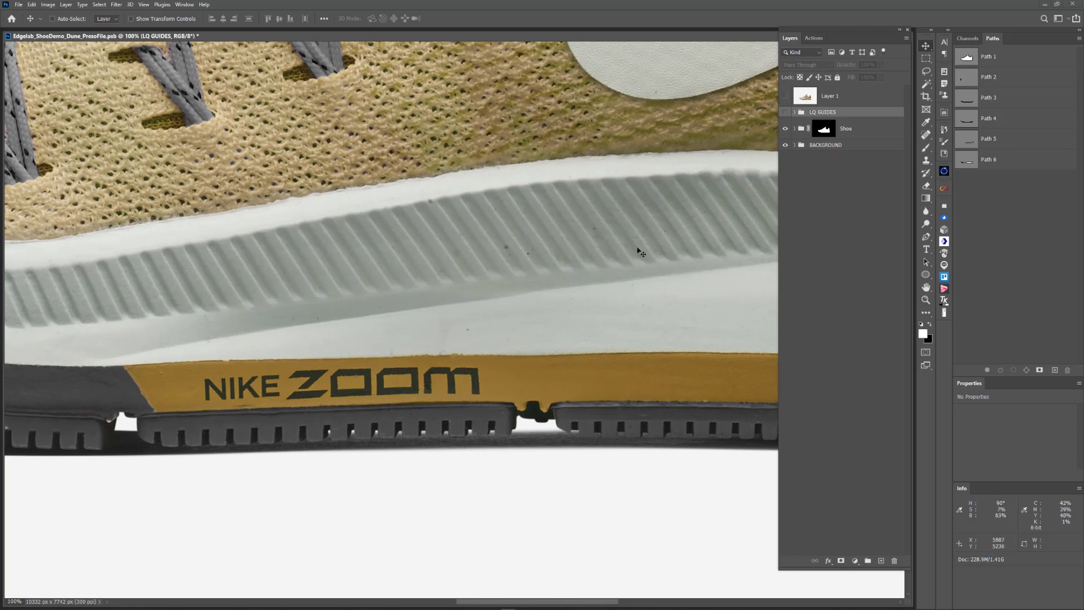
{"action": "left_click_drag", "start_coordinate": [641, 252], "coordinate": [480, 229]}
{"action": "left_click_drag", "start_coordinate": [684, 231], "coordinate": [499, 274]}
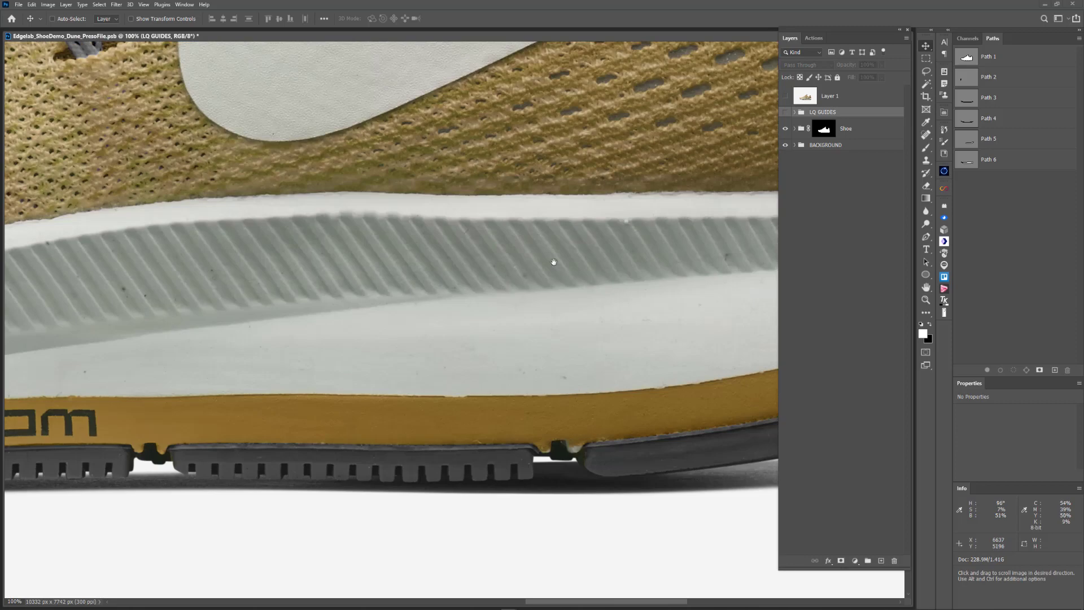
{"action": "left_click_drag", "start_coordinate": [355, 252], "coordinate": [539, 225]}
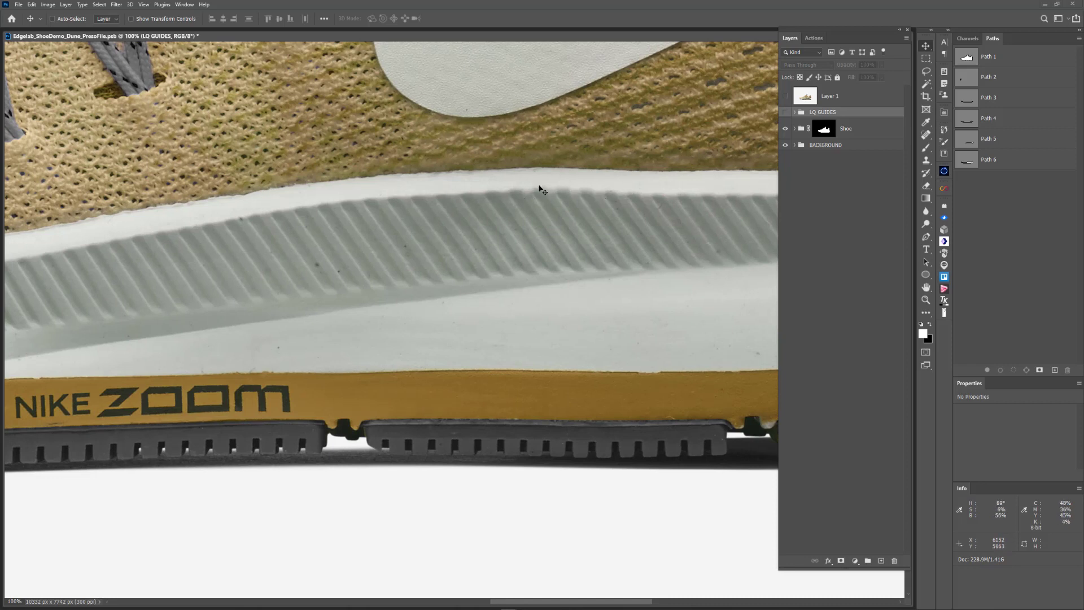
{"action": "left_click_drag", "start_coordinate": [382, 192], "coordinate": [312, 170]}
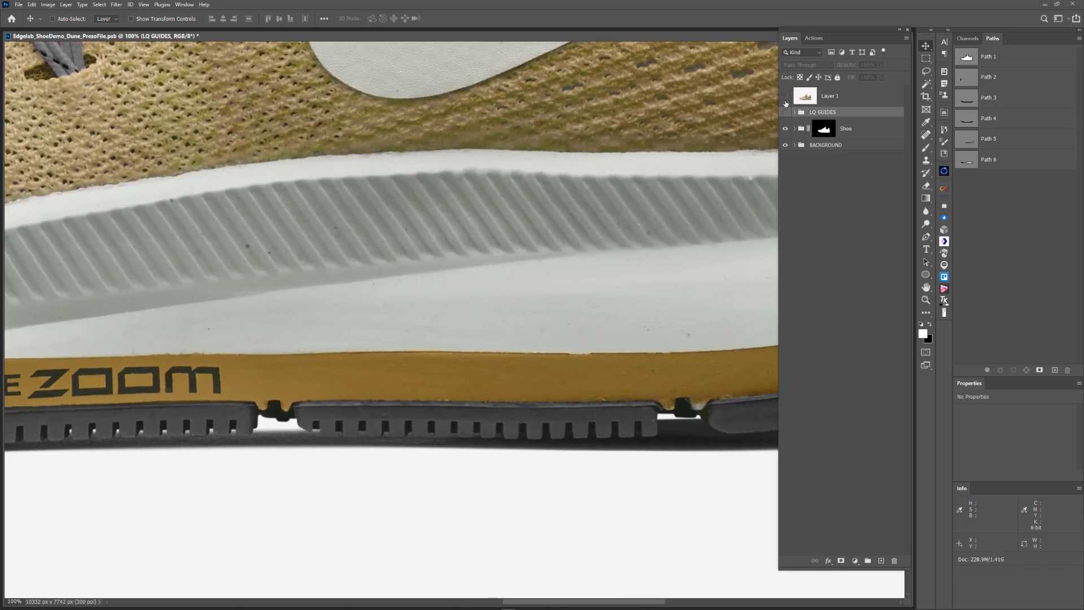
Compare the midsole below the swoosh with Layer 1 shown and hidden, leaving the layer shown.
{"action": "left_click", "coordinate": [786, 98]}
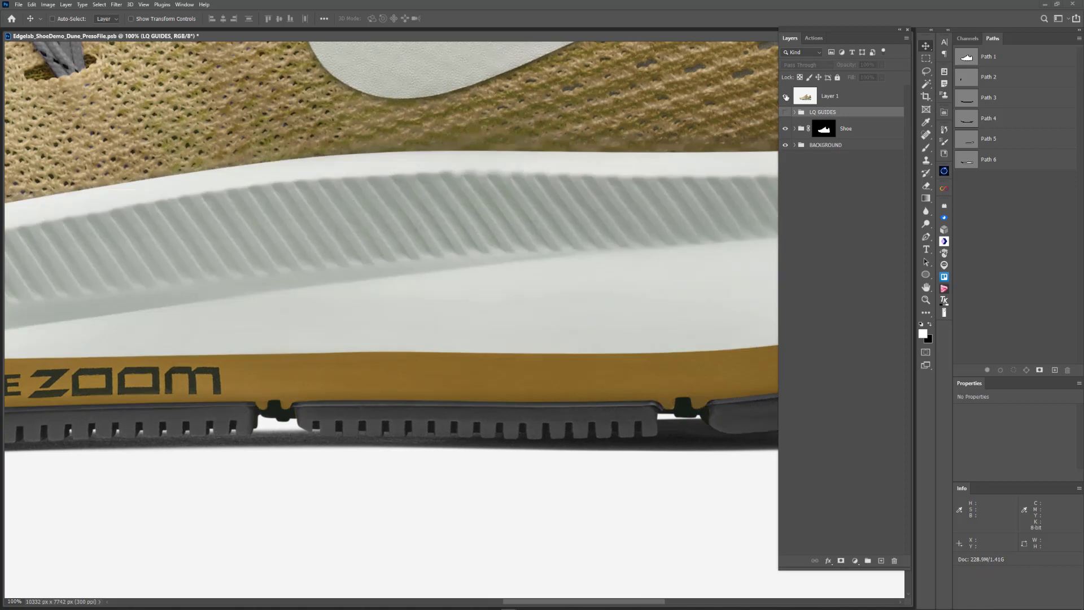
{"action": "left_click", "coordinate": [786, 97]}
{"action": "left_click", "coordinate": [786, 97]}
{"action": "left_click", "coordinate": [786, 97]}
{"action": "left_click", "coordinate": [785, 97]}
Compare the heel section of the sole before and after retouching by toggling Layer 1's visibility, ending with the layer hidden.
{"action": "left_click_drag", "start_coordinate": [688, 151], "coordinate": [411, 145]}
{"action": "left_click_drag", "start_coordinate": [665, 145], "coordinate": [578, 153]}
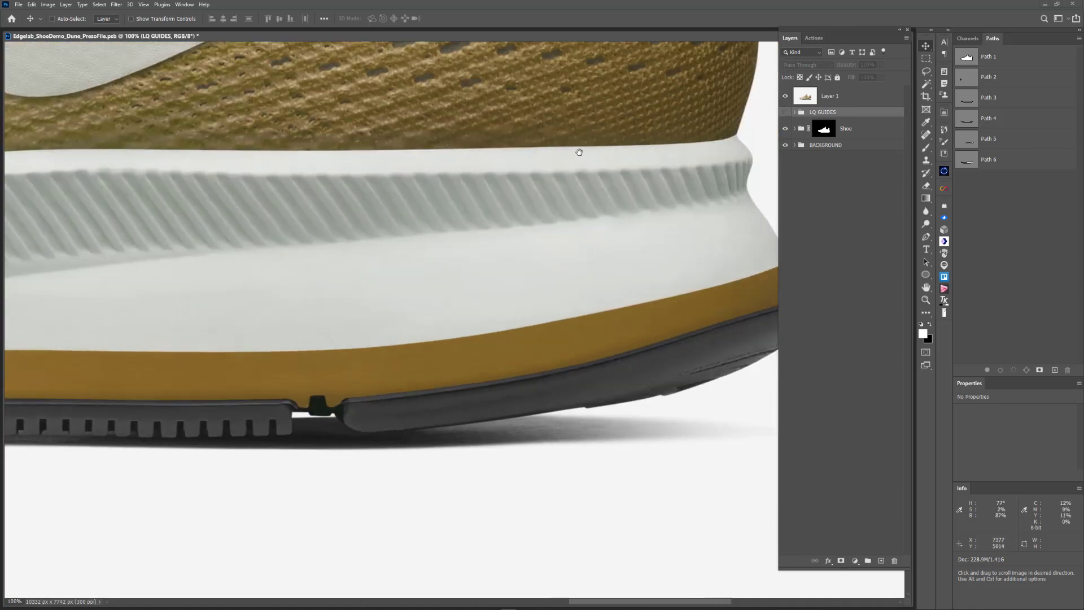
{"action": "left_click", "coordinate": [785, 113]}
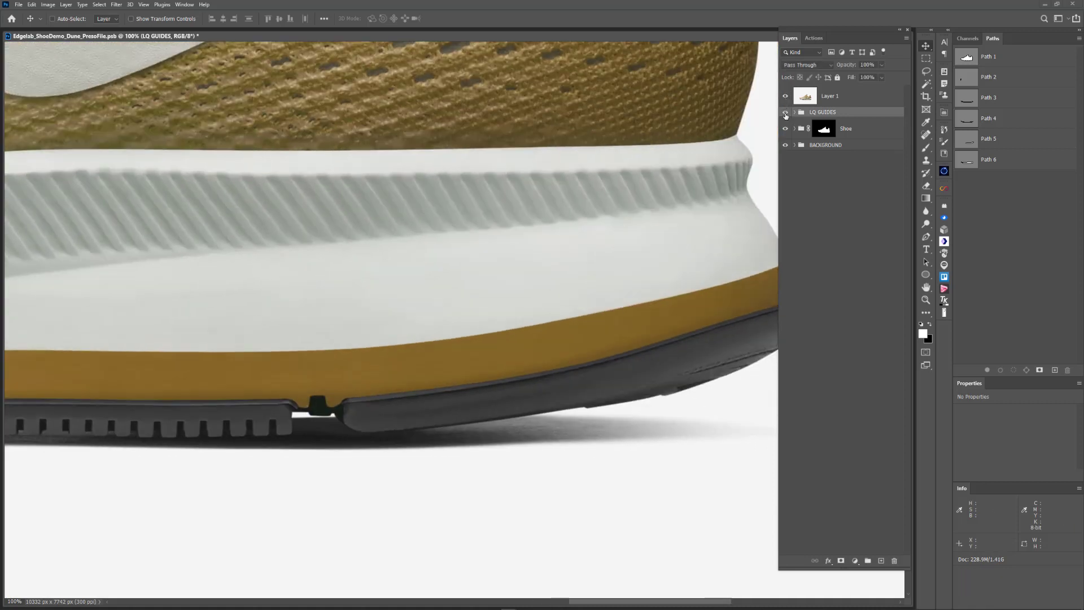
{"action": "left_click", "coordinate": [785, 113]}
{"action": "left_click", "coordinate": [786, 97]}
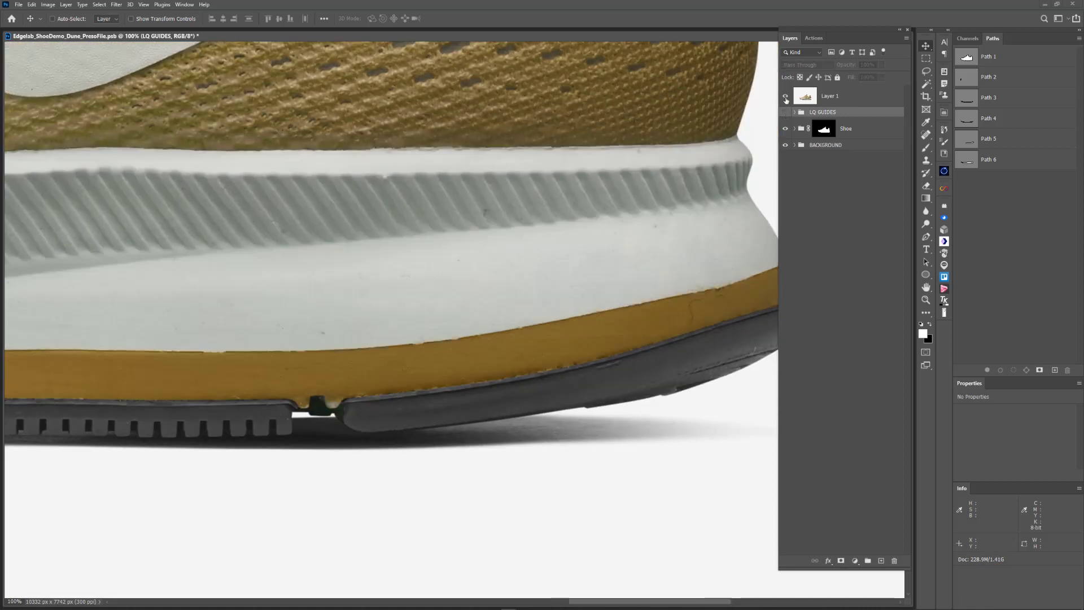
{"action": "left_click", "coordinate": [785, 97]}
{"action": "left_click", "coordinate": [785, 97]}
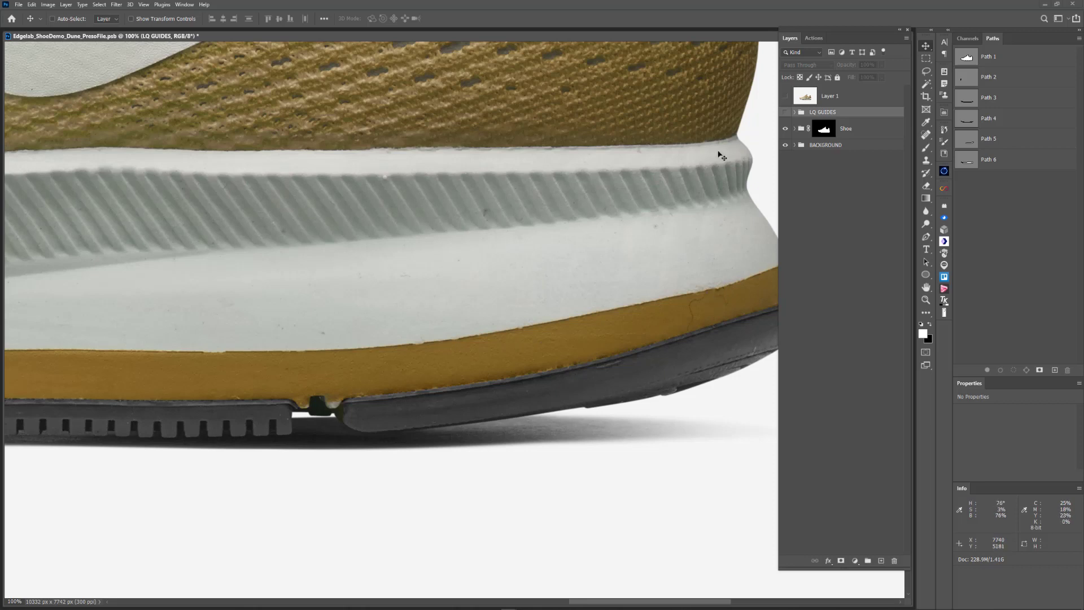
{"action": "left_click", "coordinate": [785, 96]}
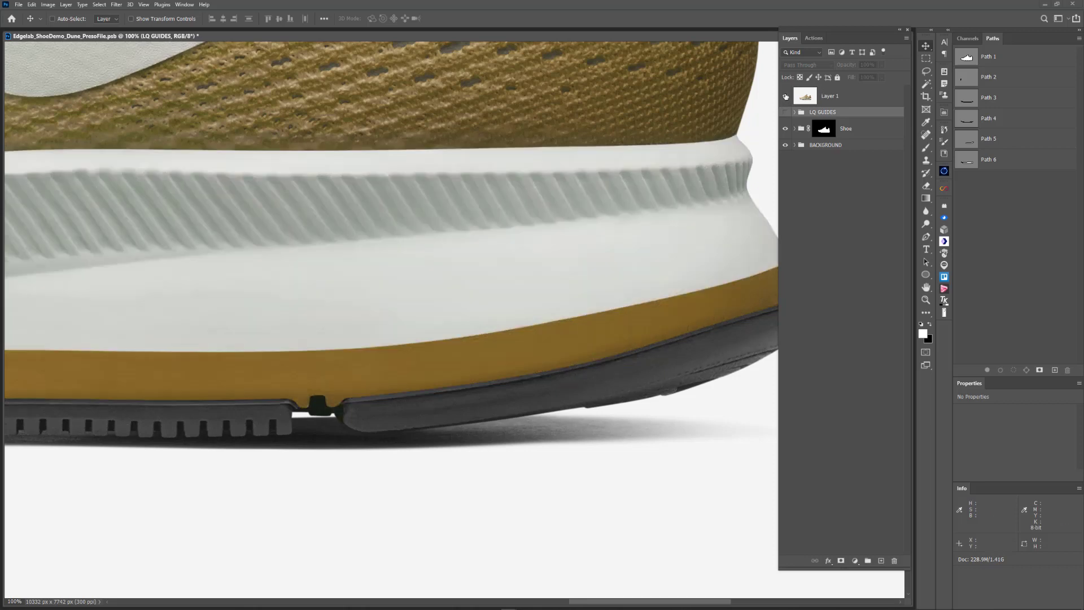
{"action": "left_click", "coordinate": [785, 96]}
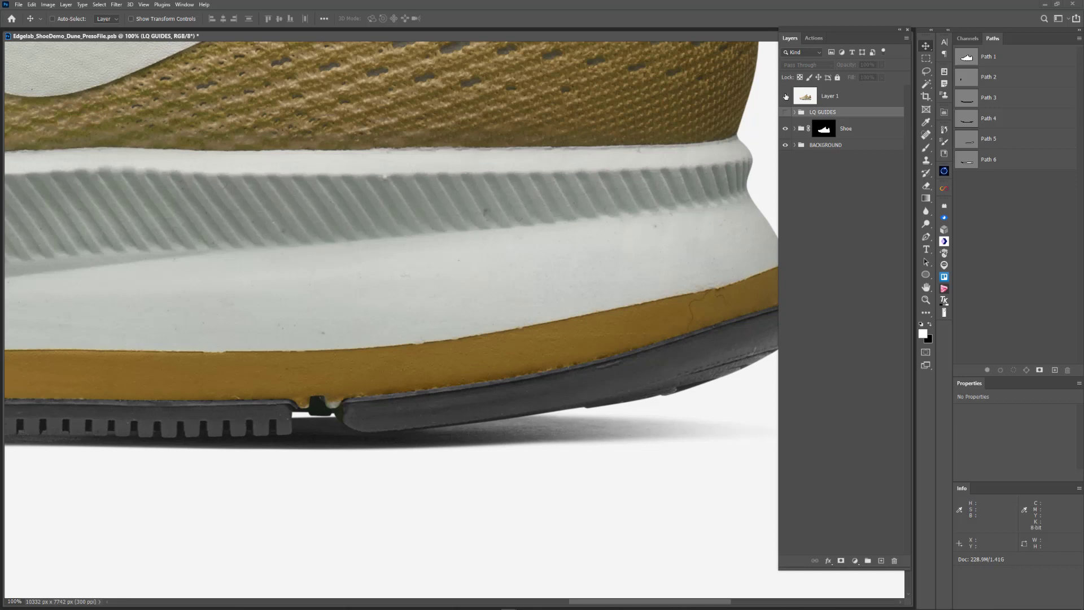
Compare the sole around the Nike Zoom lettering with and without Layer 1, leaving the layer visible.
{"action": "left_click_drag", "start_coordinate": [358, 218], "coordinate": [557, 239]}
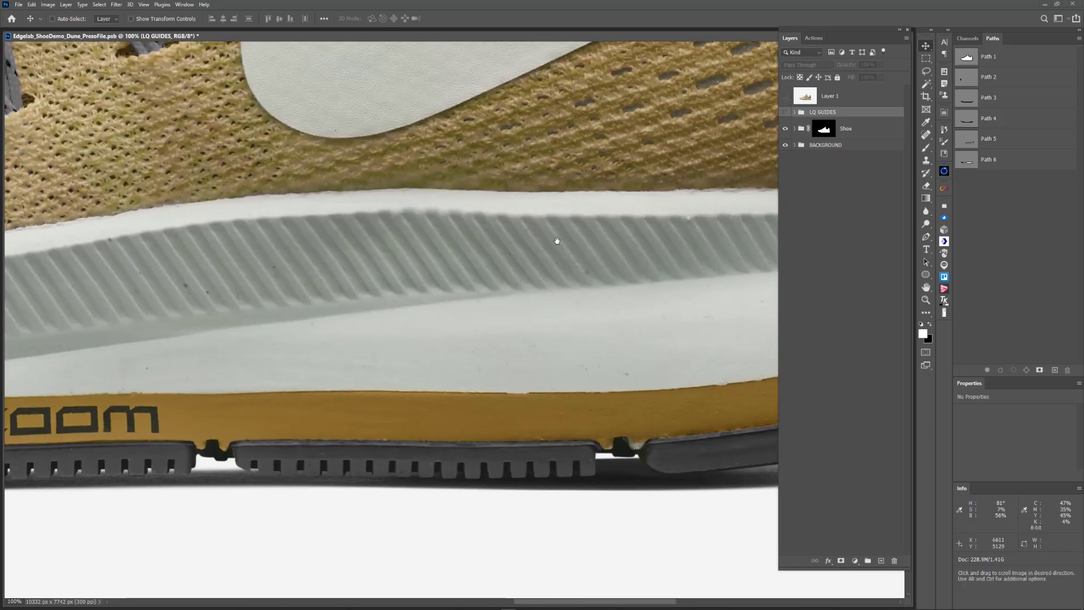
{"action": "left_click_drag", "start_coordinate": [434, 216], "coordinate": [548, 156]}
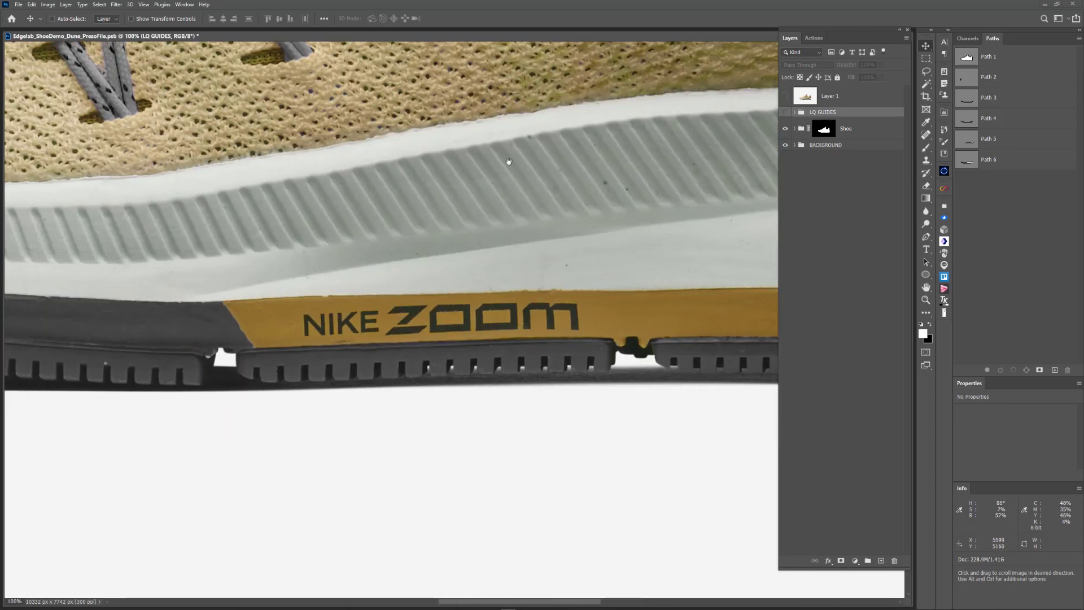
{"action": "left_click", "coordinate": [786, 97]}
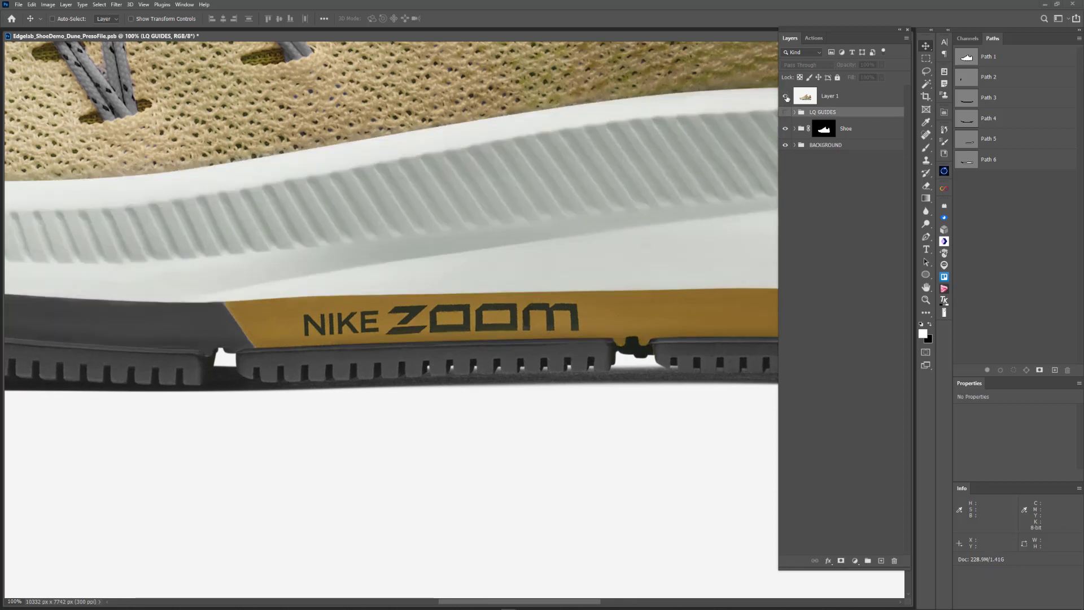
{"action": "left_click", "coordinate": [786, 98]}
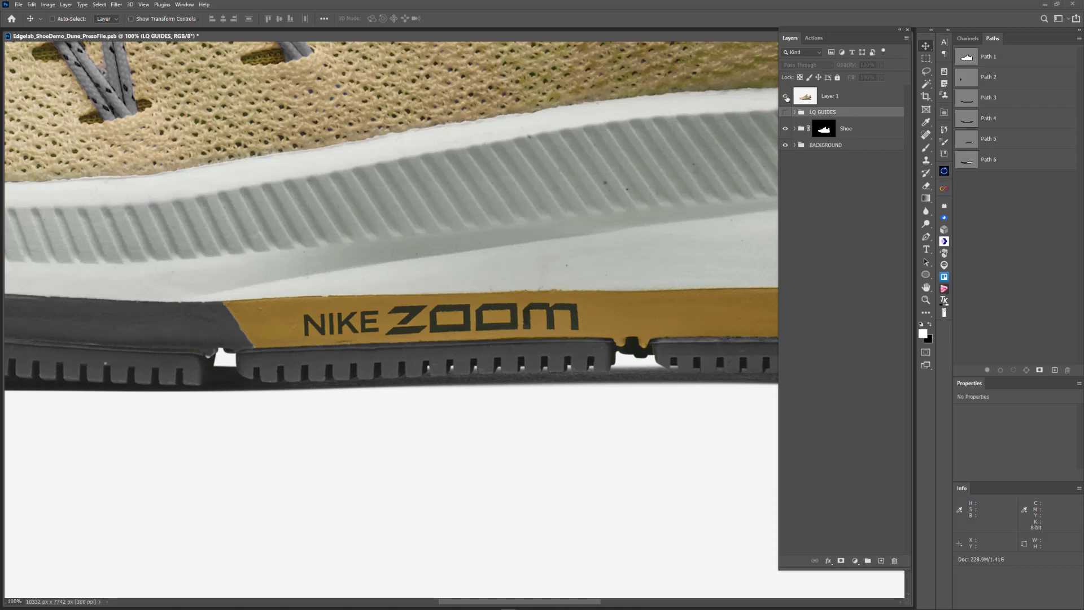
{"action": "left_click", "coordinate": [786, 98]}
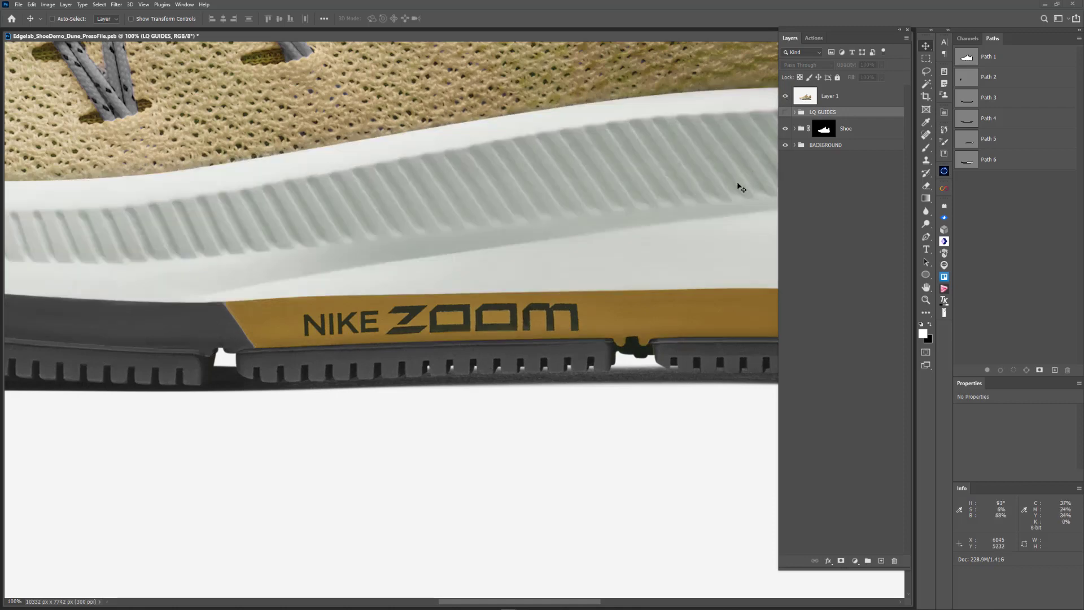
Expand the Shoe group and inspect the masks of Shoe, SOLE 01, SOLE 02, SOLE 03 and TOE in turn.
{"action": "scroll", "coordinate": [757, 185], "scroll_direction": "down", "scroll_amount": 3}
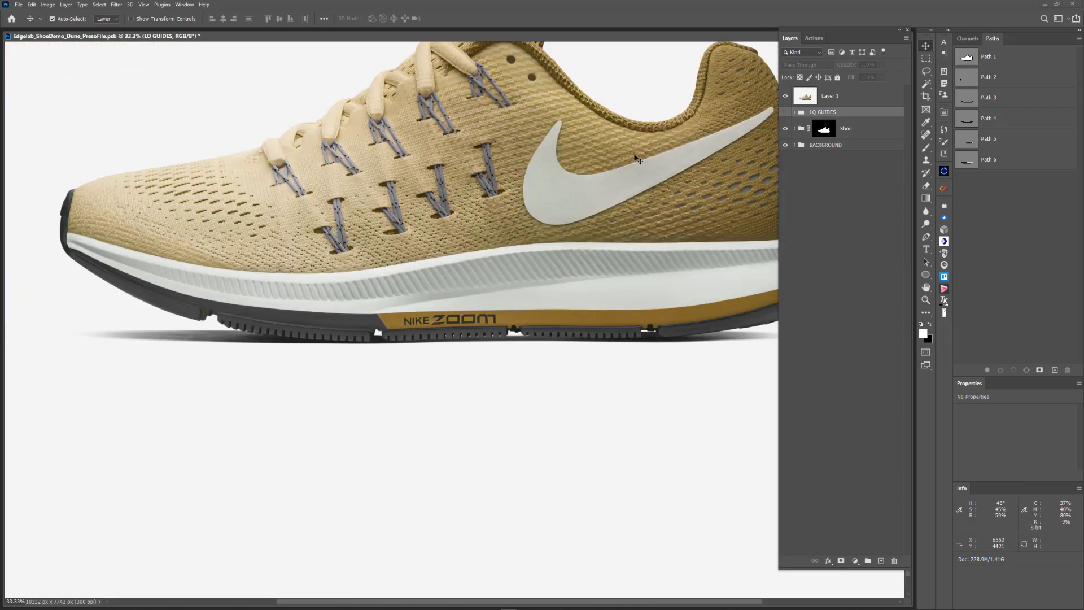
{"action": "left_click_drag", "start_coordinate": [644, 148], "coordinate": [592, 217]}
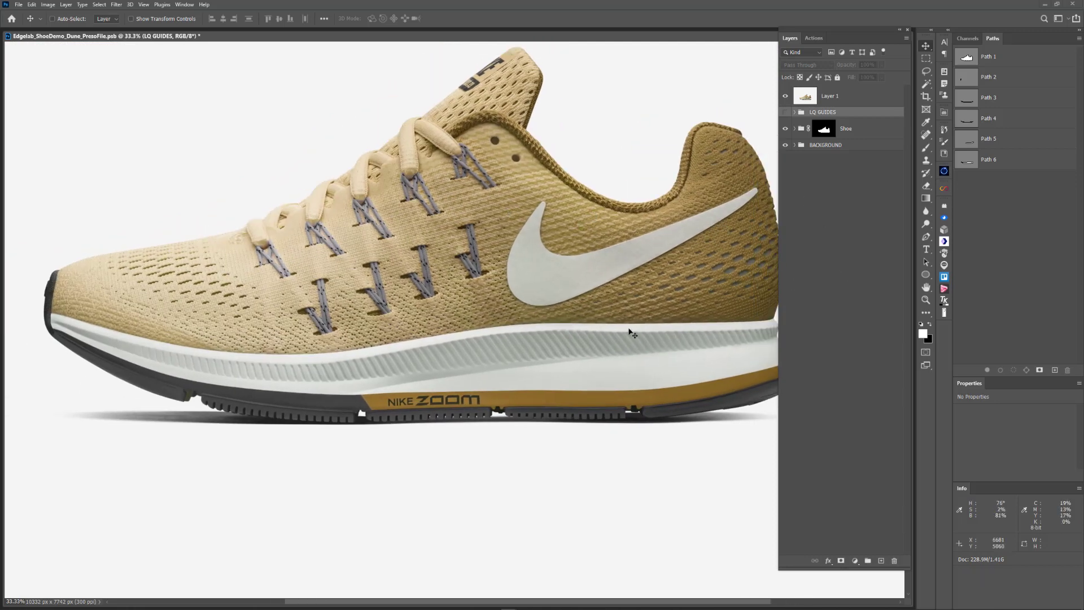
{"action": "left_click_drag", "start_coordinate": [677, 260], "coordinate": [642, 259]}
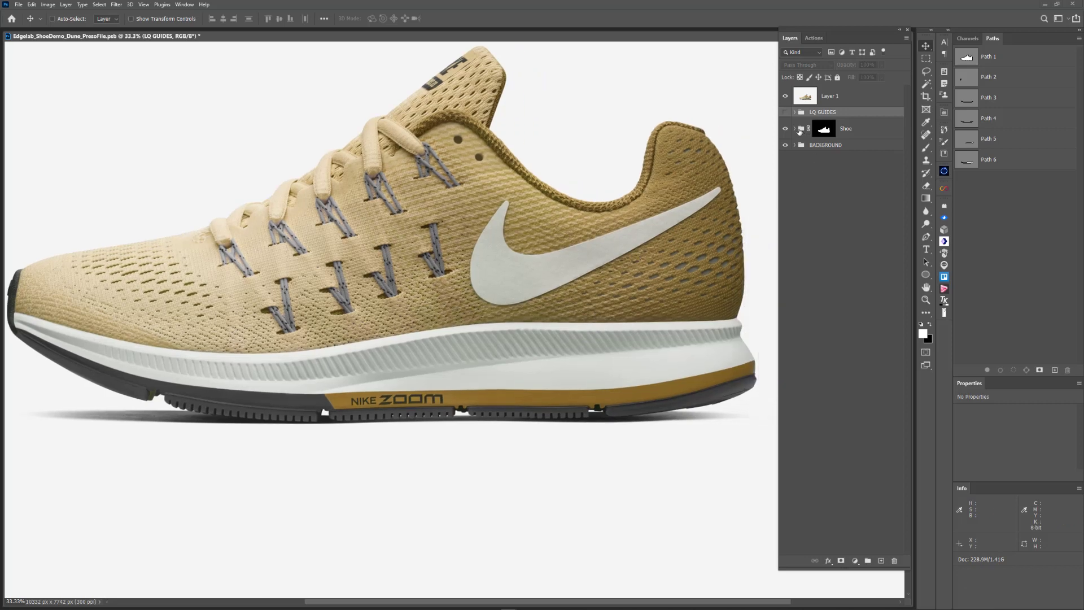
{"action": "left_click", "coordinate": [795, 129]}
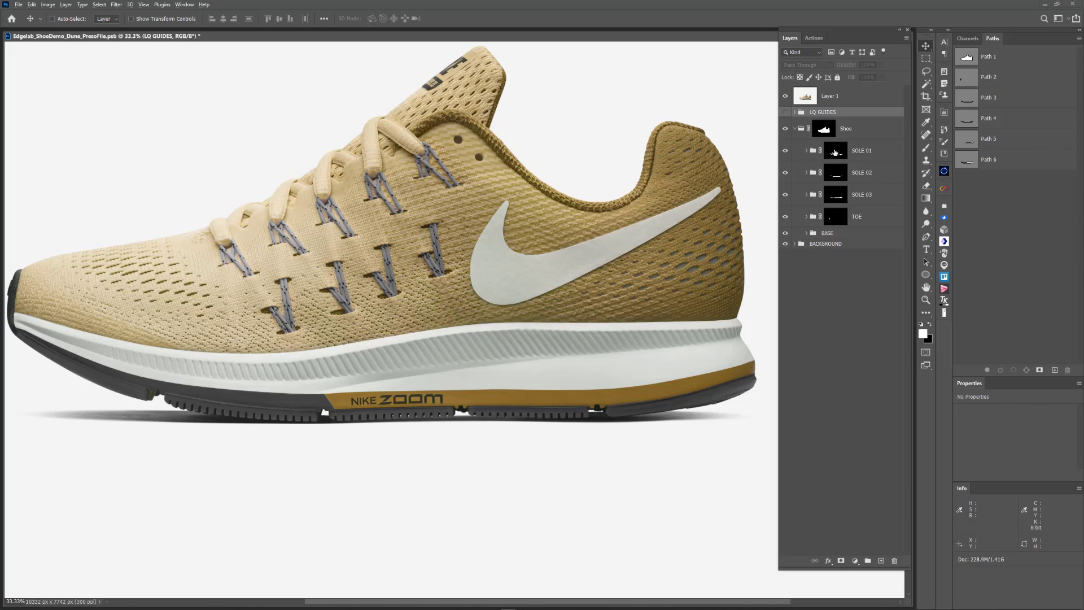
{"action": "left_click", "coordinate": [832, 133], "text": "alt"}
{"action": "left_click", "coordinate": [839, 154], "text": "alt"}
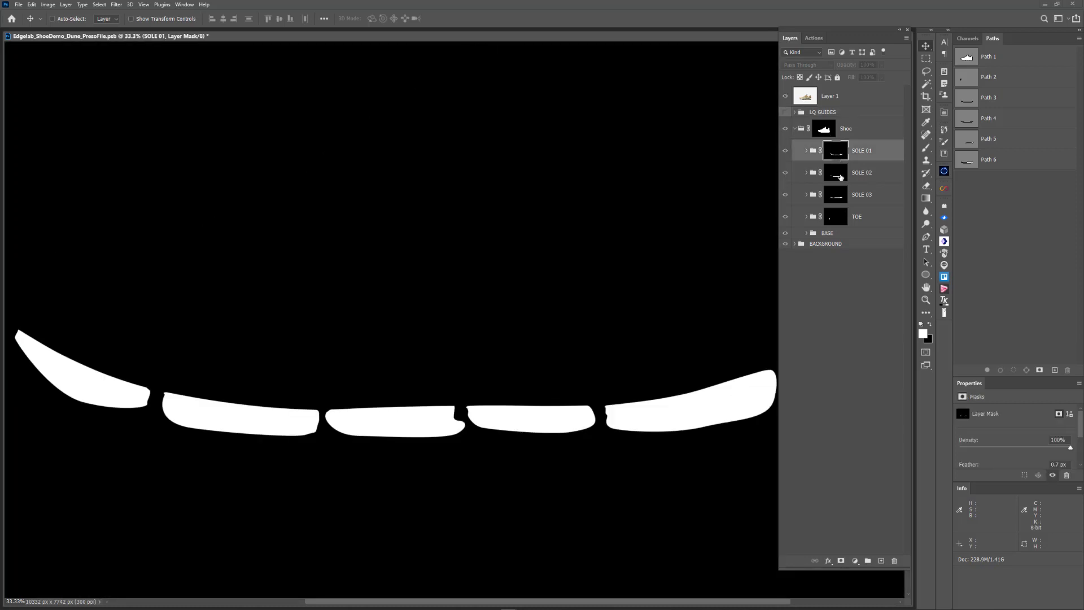
{"action": "left_click", "coordinate": [840, 176], "text": "alt"}
{"action": "left_click", "coordinate": [841, 199], "text": "alt"}
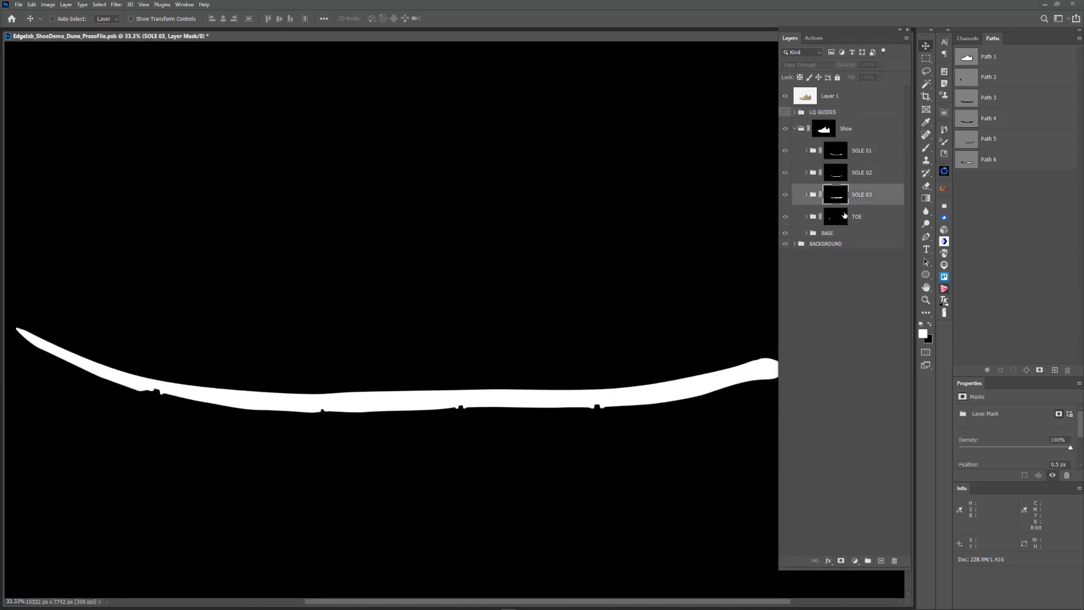
{"action": "left_click", "coordinate": [839, 217], "text": "alt"}
Go back through the SOLE 03, SOLE 02, SOLE 01 and Shoe masks, ending on the normal image view.
{"action": "left_click", "coordinate": [841, 192], "text": "alt"}
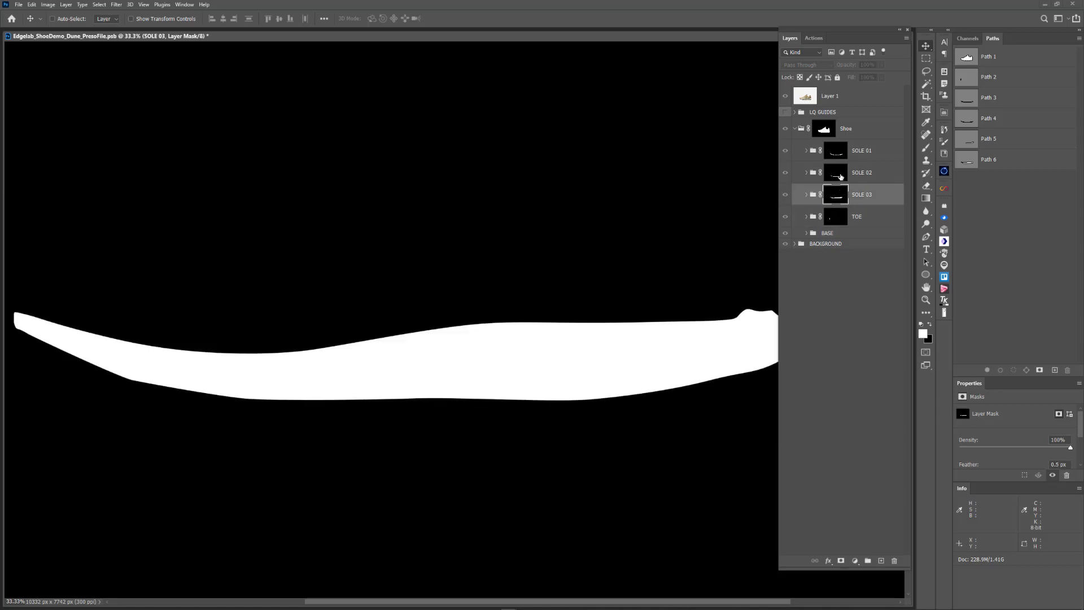
{"action": "left_click", "coordinate": [840, 175], "text": "alt"}
{"action": "left_click", "coordinate": [838, 155], "text": "alt"}
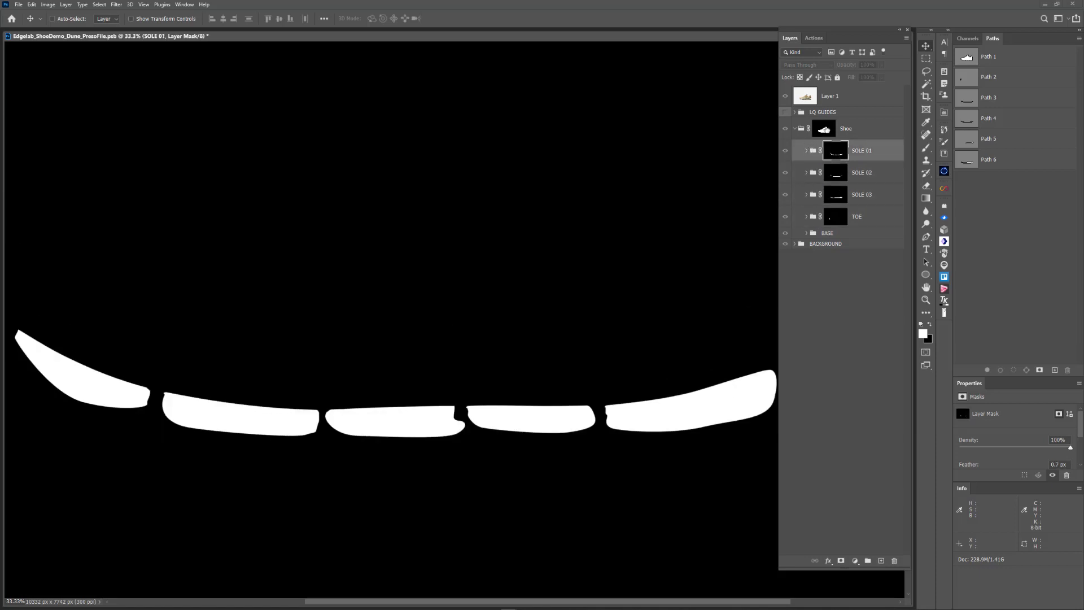
{"action": "left_click", "coordinate": [824, 130], "text": "alt"}
{"action": "left_click", "coordinate": [826, 131], "text": "alt"}
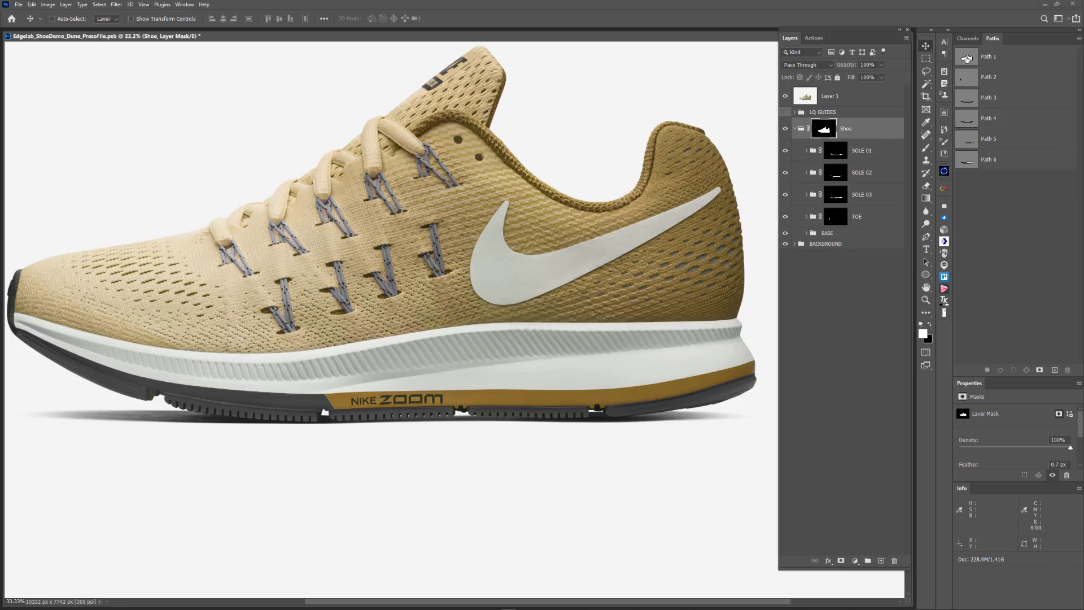
Display Path 1's outline on its own by hiding the Shoe group and Layer 1.
{"action": "left_click", "coordinate": [965, 60]}
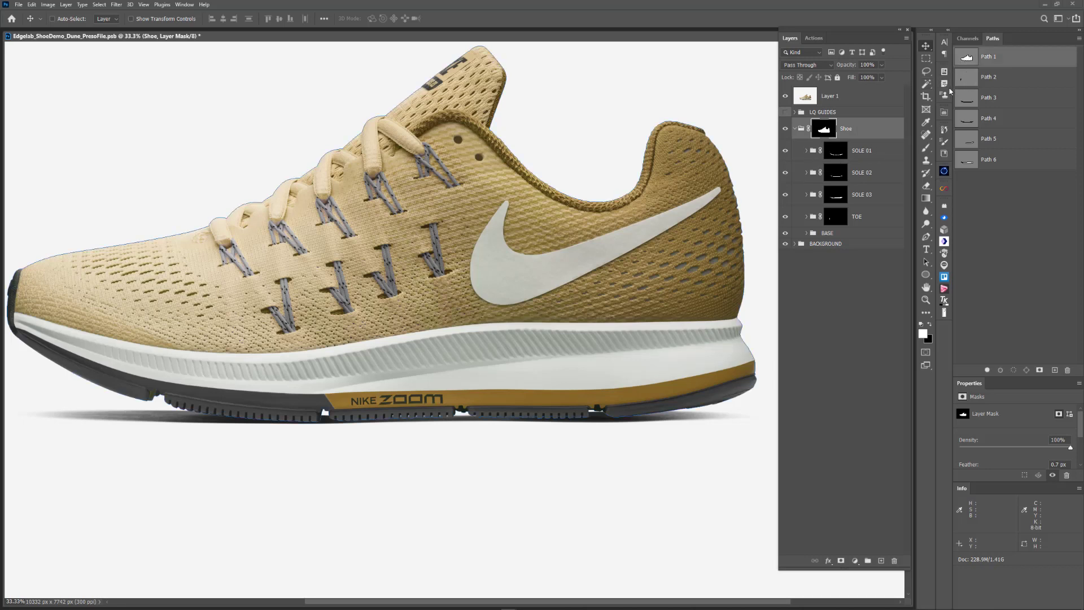
{"action": "left_click", "coordinate": [785, 129]}
{"action": "left_click", "coordinate": [784, 96]}
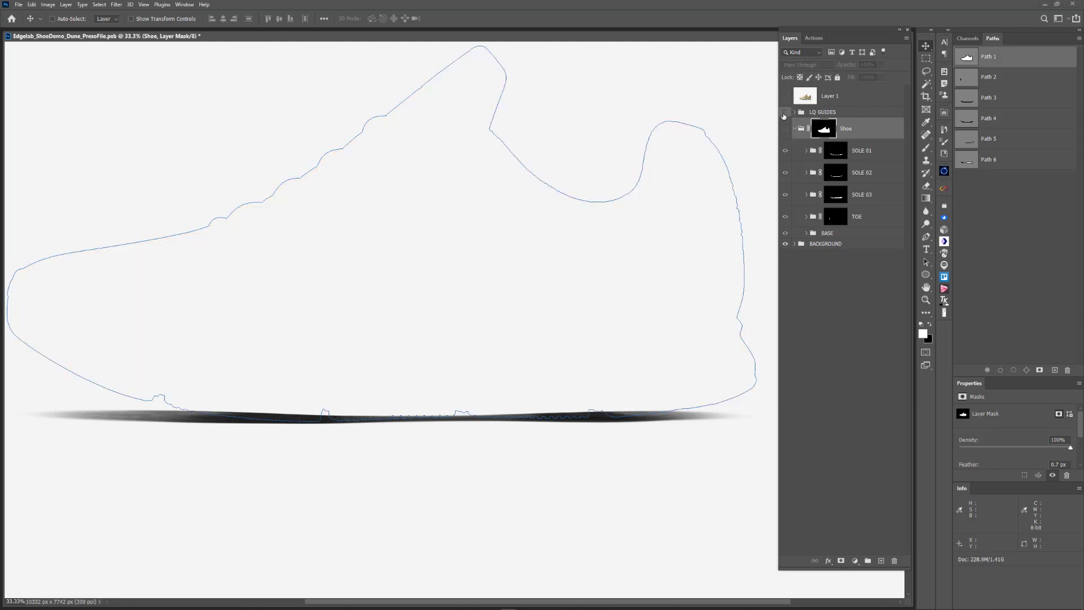
Inspect the outlines of Path 2 through Path 6 one after another, ending with Path 1 selected.
{"action": "left_click", "coordinate": [964, 82]}
{"action": "key", "text": "ctrl+minus"}
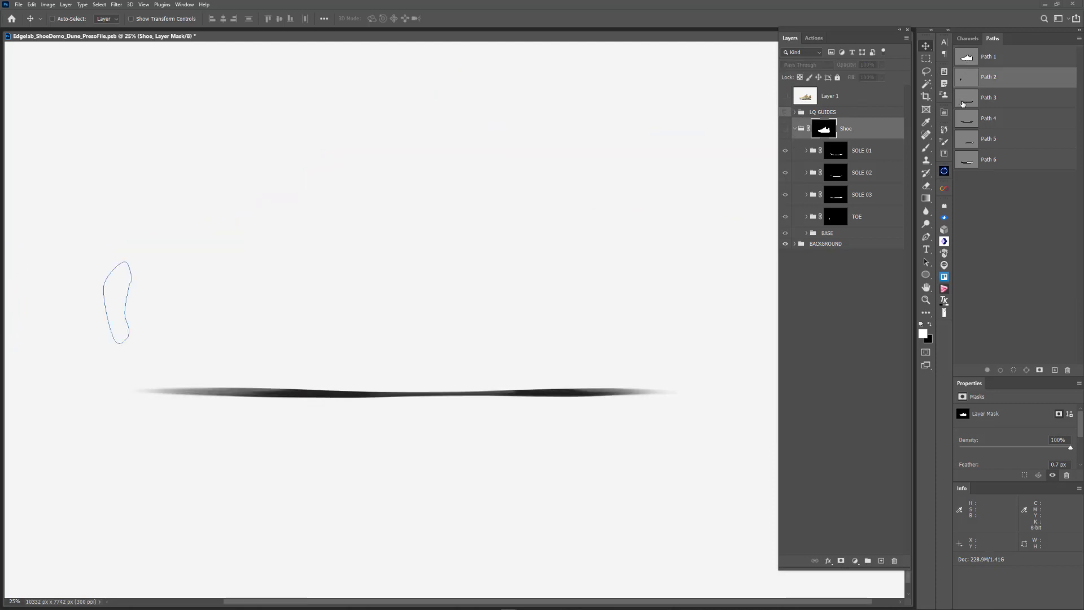
{"action": "left_click", "coordinate": [964, 102]}
{"action": "left_click", "coordinate": [968, 121]}
{"action": "left_click", "coordinate": [970, 142]}
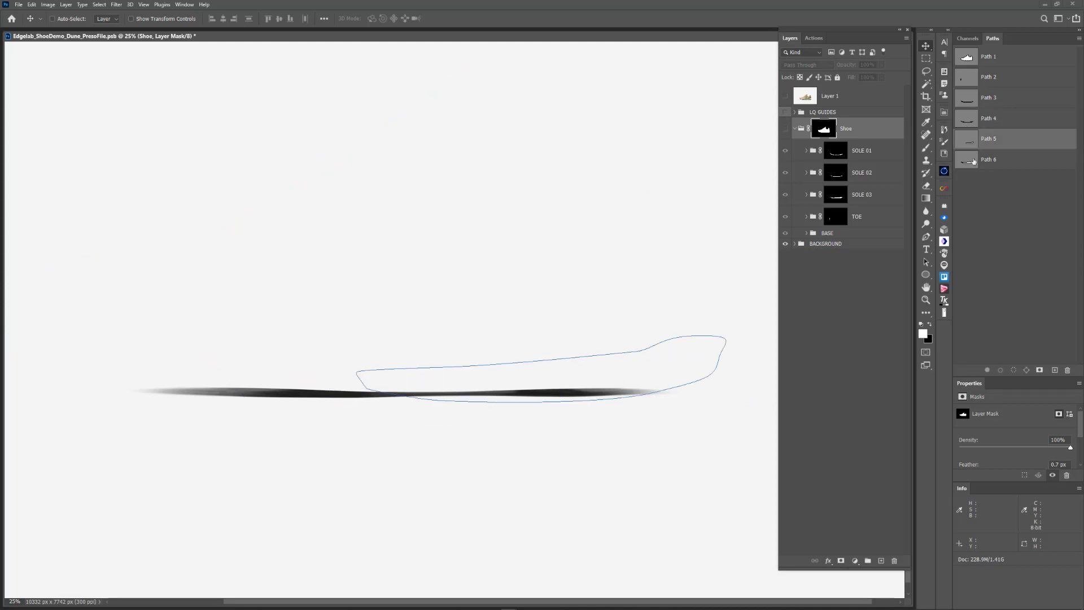
{"action": "left_click", "coordinate": [973, 163]}
{"action": "left_click", "coordinate": [968, 57]}
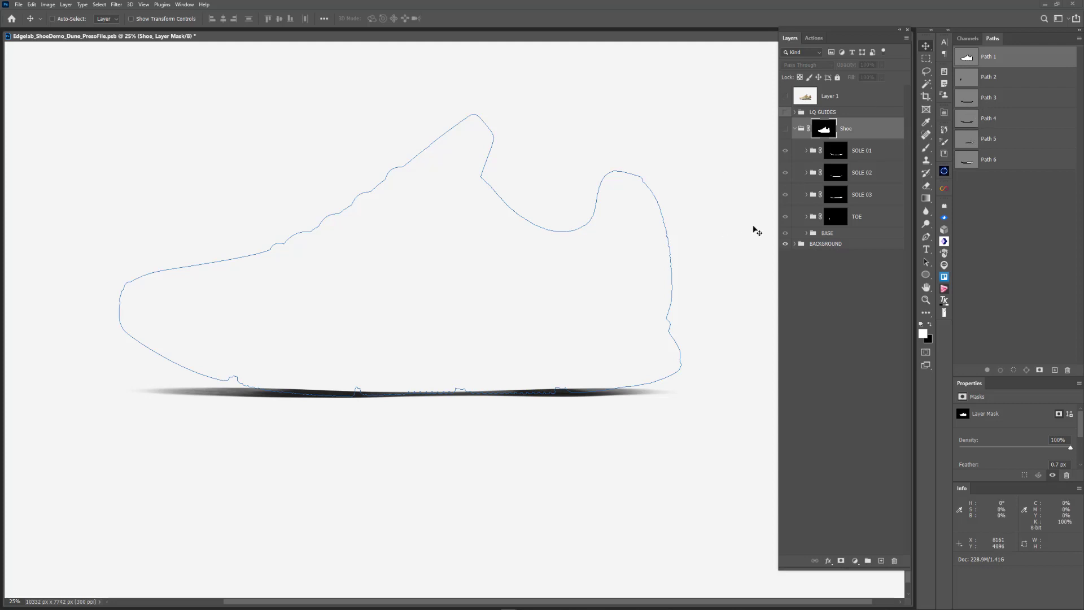
Show the Shoe group again and deselect the path, keeping the whole shoe in view.
{"action": "left_click", "coordinate": [785, 129]}
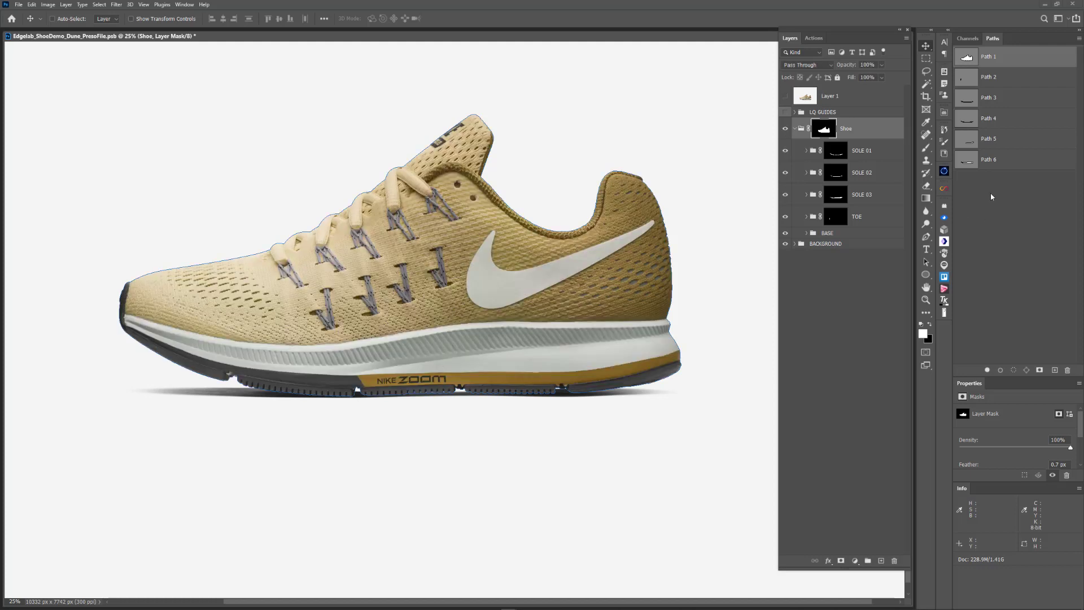
{"action": "left_click", "coordinate": [1002, 181]}
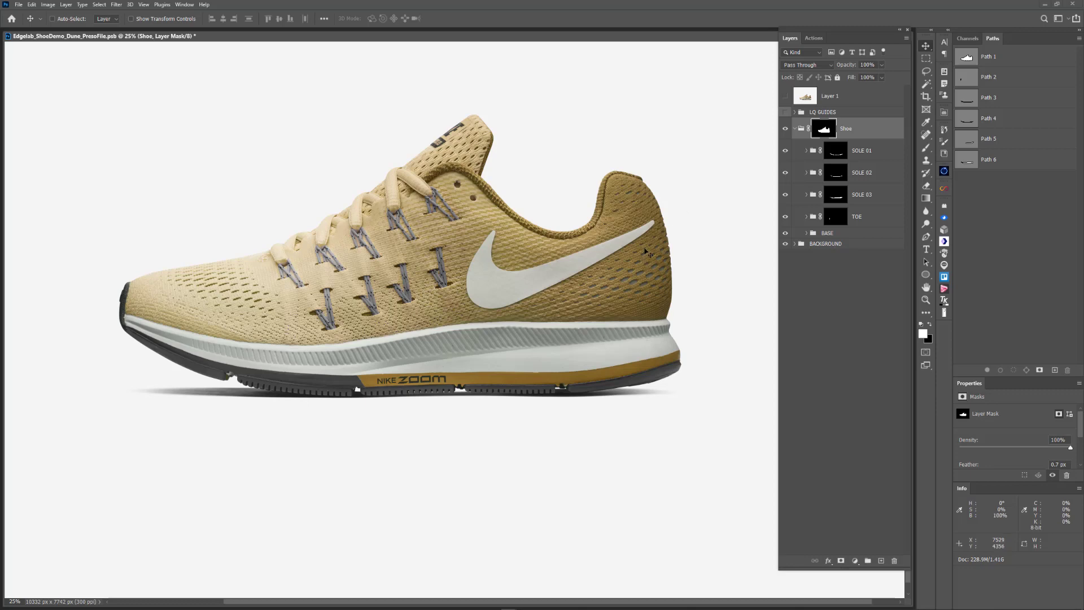
{"action": "key", "text": "ctrl+plus"}
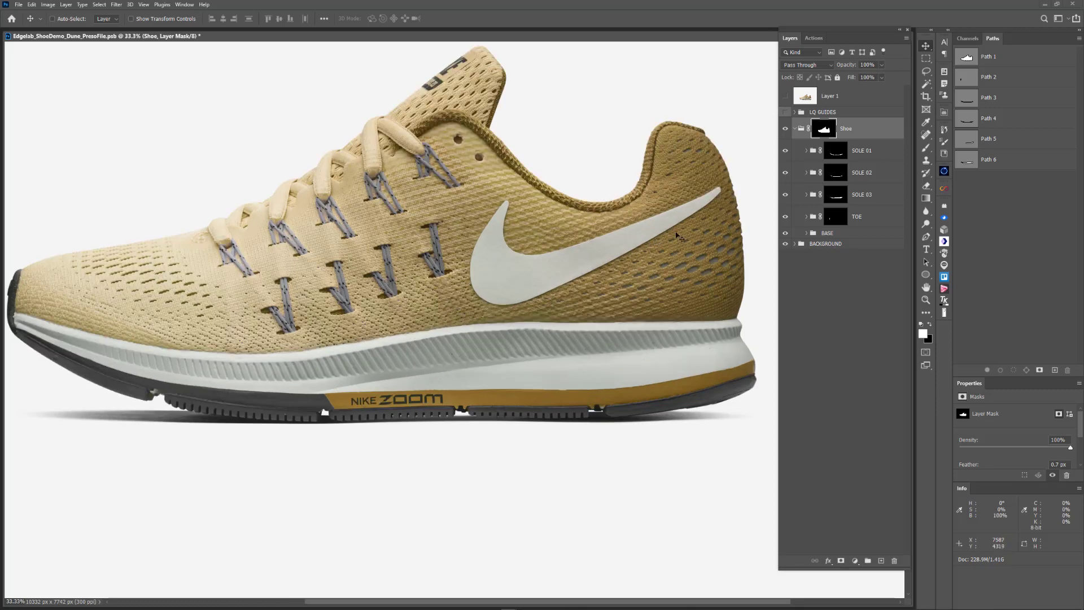
{"action": "key", "text": "ctrl+minus"}
{"action": "left_click_drag", "start_coordinate": [593, 251], "coordinate": [627, 258]}
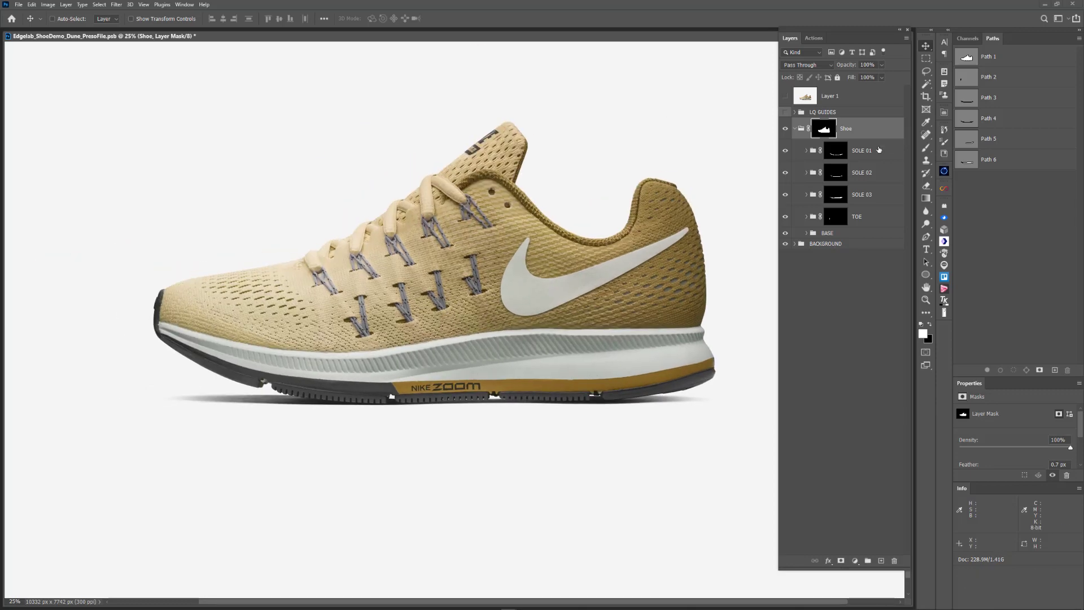
Expand and show the LQ GUIDES group, display its "Path 6 -------" guide, and leave no path selected.
{"action": "left_click", "coordinate": [1003, 57]}
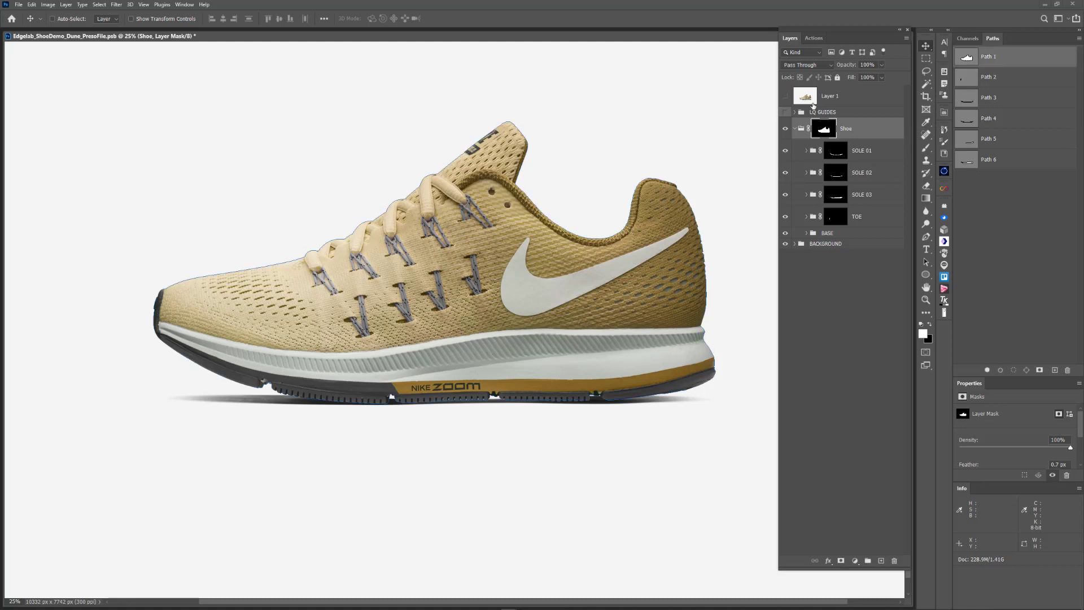
{"action": "left_click", "coordinate": [795, 112]}
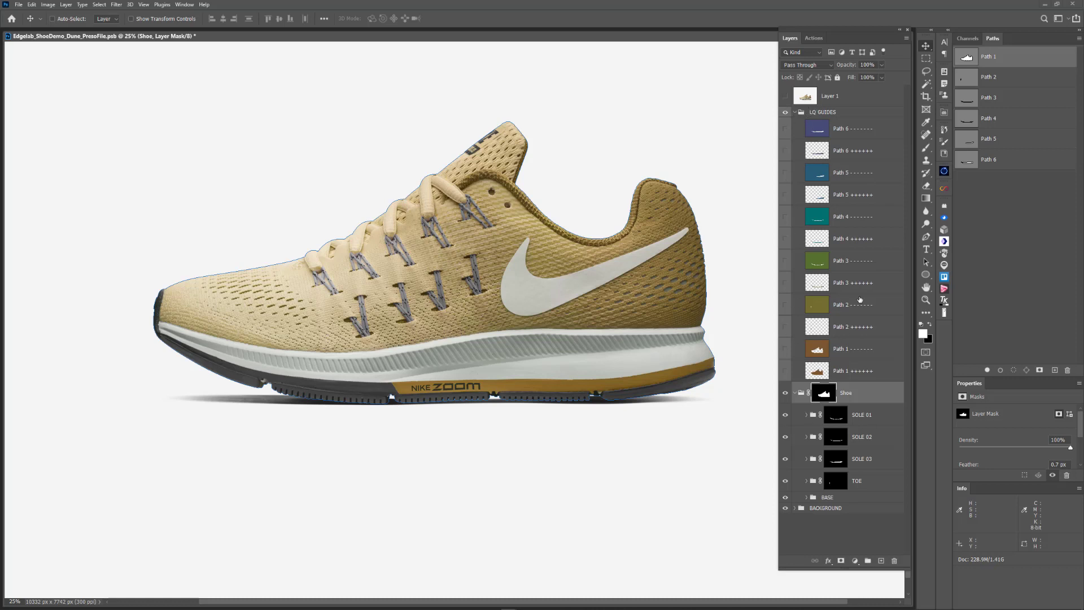
{"action": "left_click", "coordinate": [785, 131]}
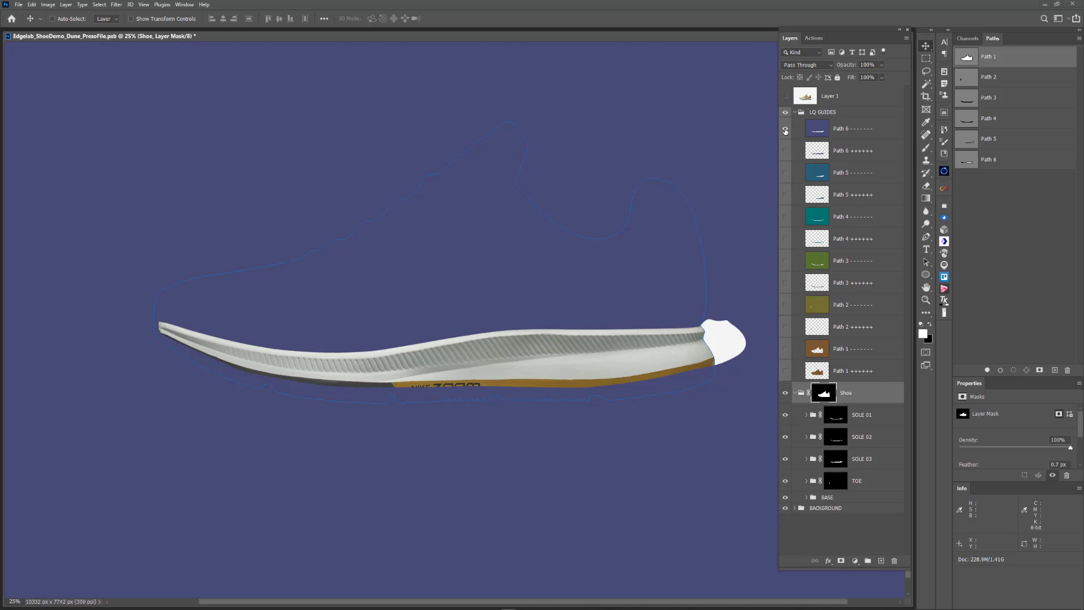
{"action": "left_click", "coordinate": [986, 202]}
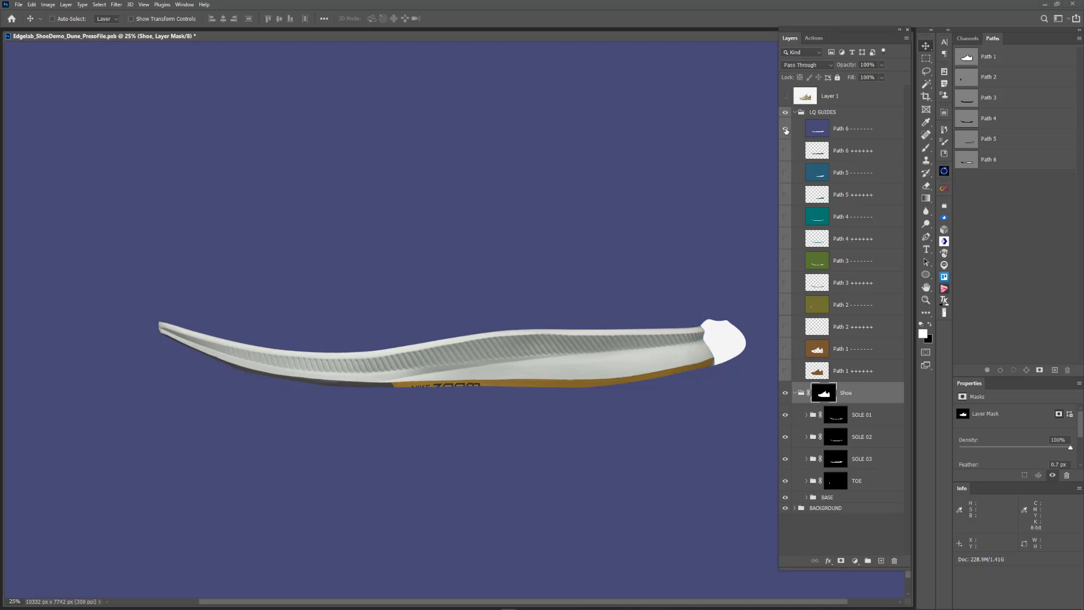
Compare the inverse "Path 6 -------" and filled "Path 6 ++++++" guides by toggling their visibility, leaving both hidden.
{"action": "left_click", "coordinate": [785, 130]}
{"action": "left_click", "coordinate": [785, 129]}
{"action": "left_click", "coordinate": [785, 130]}
{"action": "left_click", "coordinate": [785, 152]}
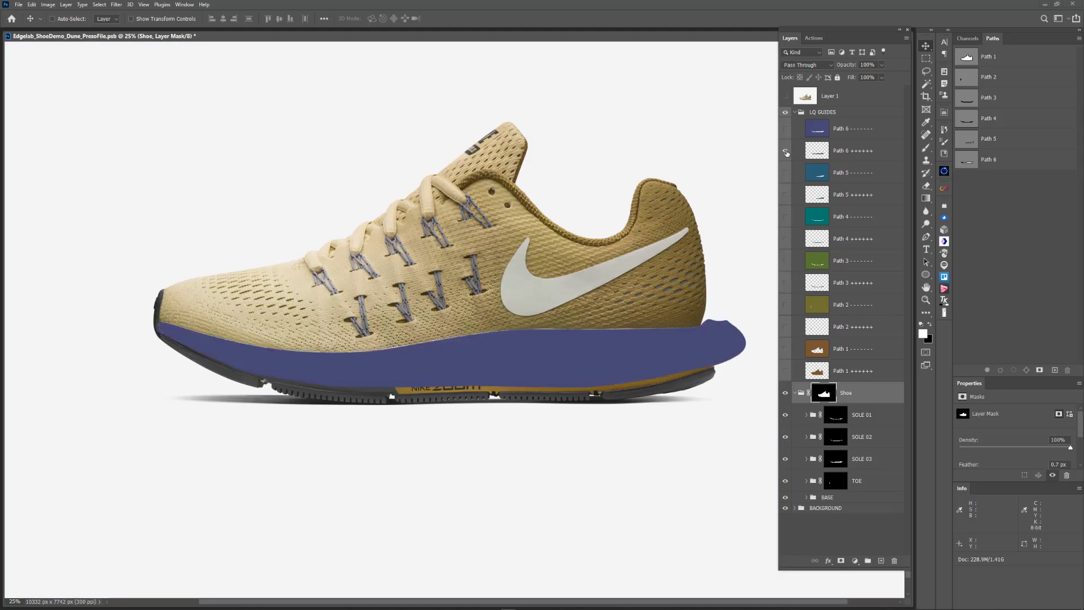
{"action": "left_click", "coordinate": [786, 152]}
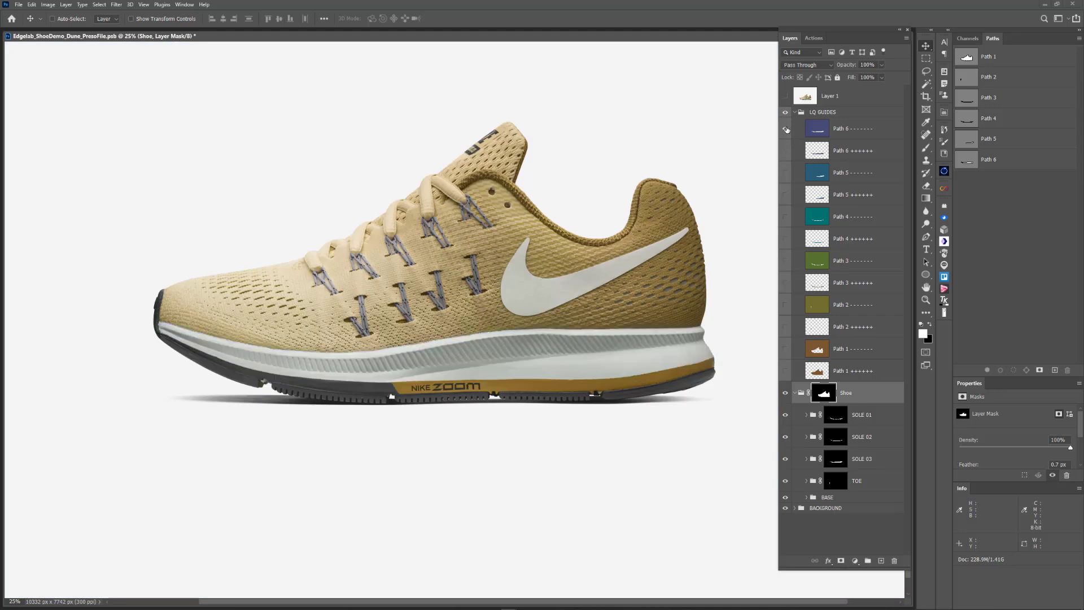
{"action": "left_click", "coordinate": [786, 129]}
{"action": "left_click", "coordinate": [785, 130]}
{"action": "left_click", "coordinate": [785, 152]}
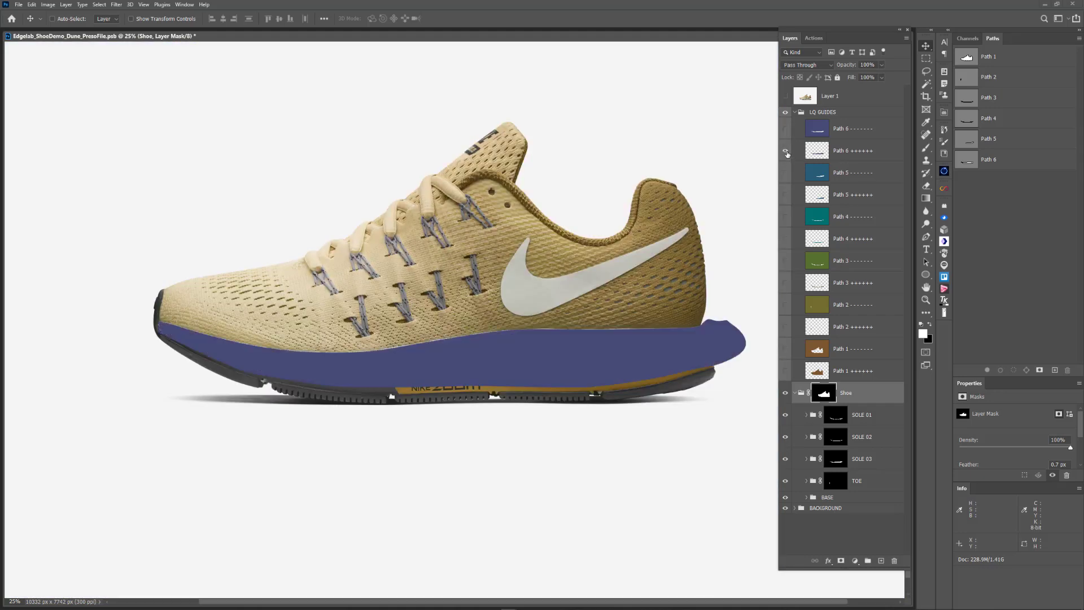
{"action": "left_click", "coordinate": [785, 152]}
Compare the "Path 5 -------" and "Path 5 ++++++" guides over the rear sole, leaving both hidden.
{"action": "left_click", "coordinate": [786, 173]}
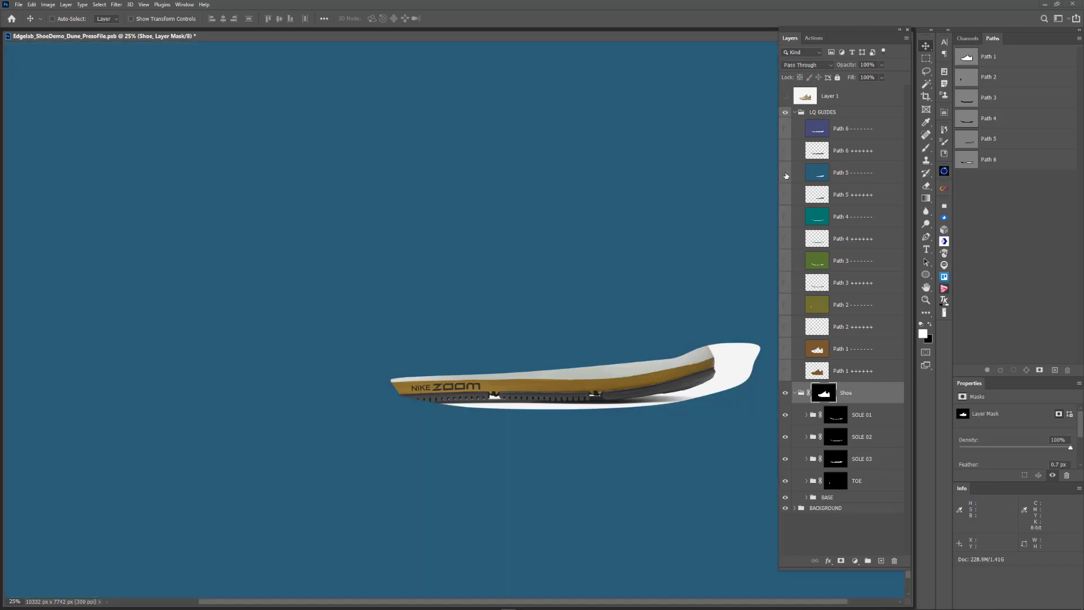
{"action": "left_click", "coordinate": [786, 174]}
{"action": "left_click", "coordinate": [786, 196]}
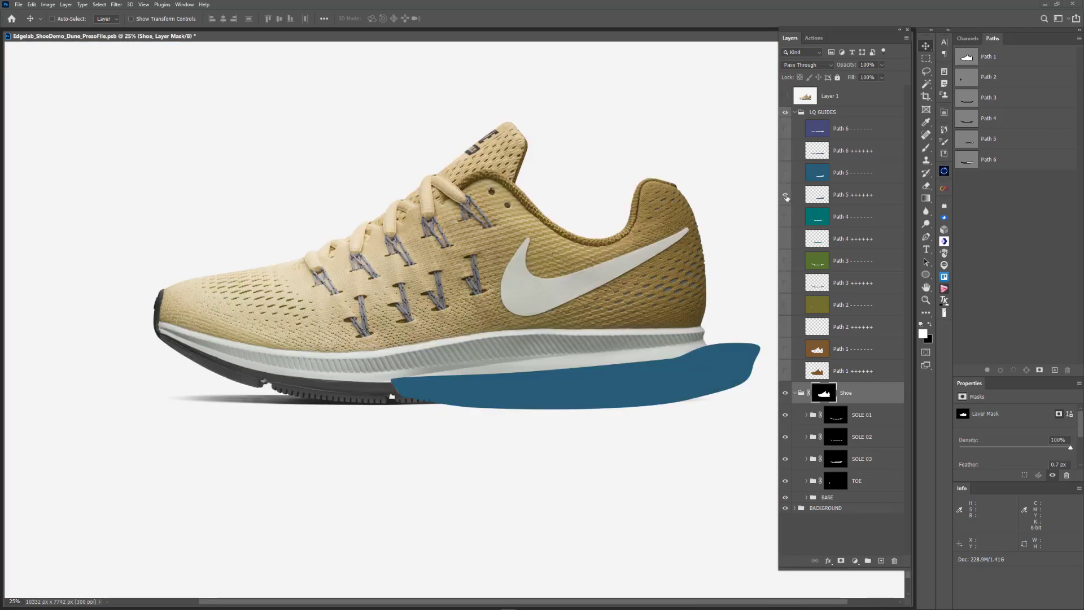
{"action": "left_click", "coordinate": [786, 196]}
{"action": "left_click", "coordinate": [785, 174]}
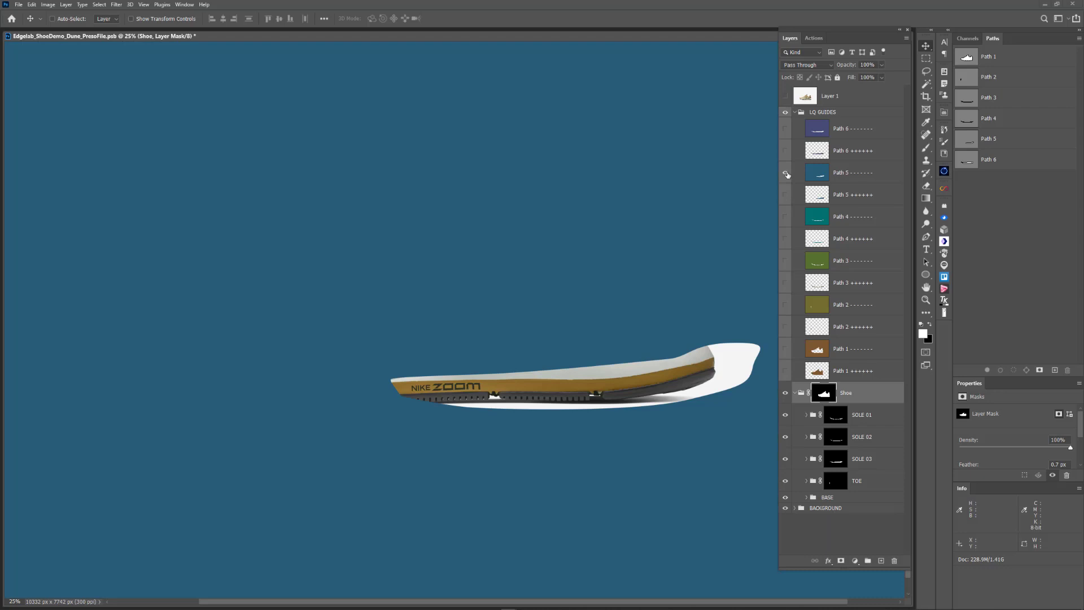
{"action": "left_click", "coordinate": [786, 174]}
Examine the forefoot sole at 100% without Layer 1, then show the layer and inspect the sole up to the toe.
{"action": "key", "text": "ctrl+plus"}
{"action": "key", "text": "ctrl+plus"}
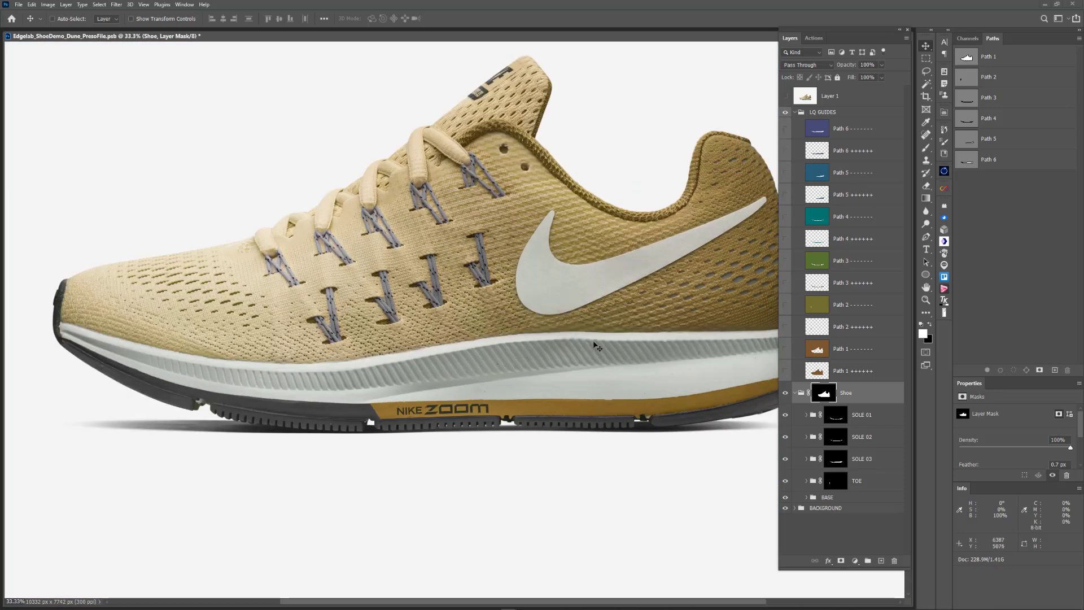
{"action": "key", "text": "ctrl"}
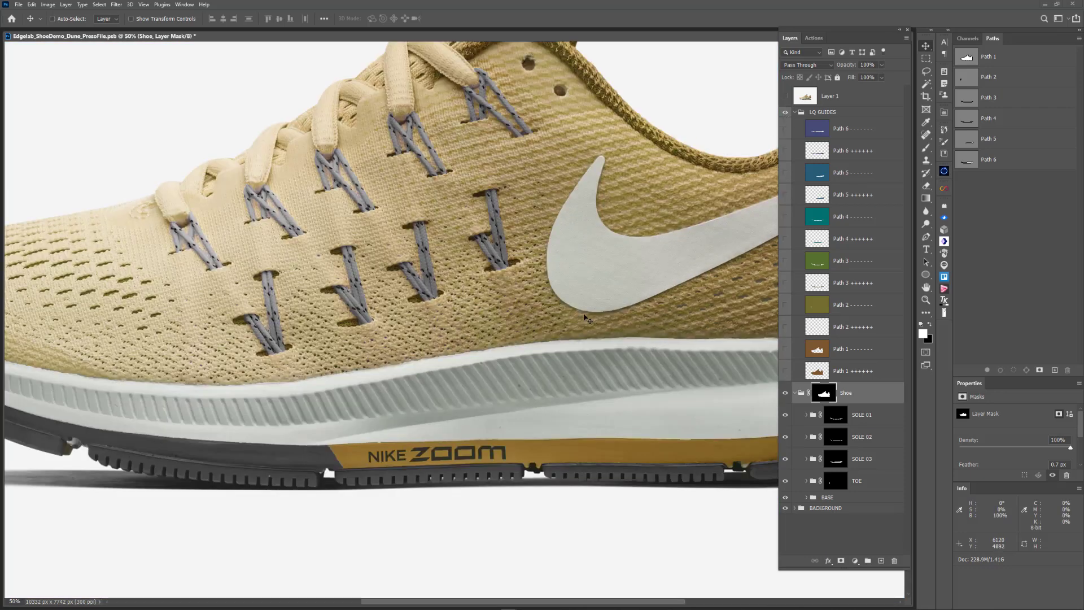
{"action": "key", "text": "ctrl+plus"}
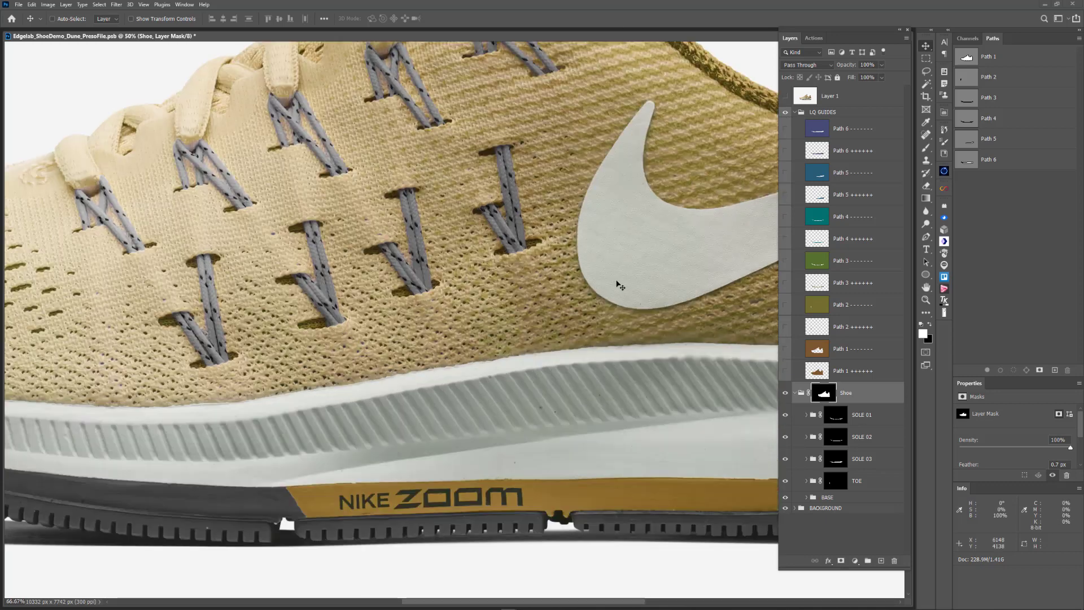
{"action": "key", "text": "ctrl+plus"}
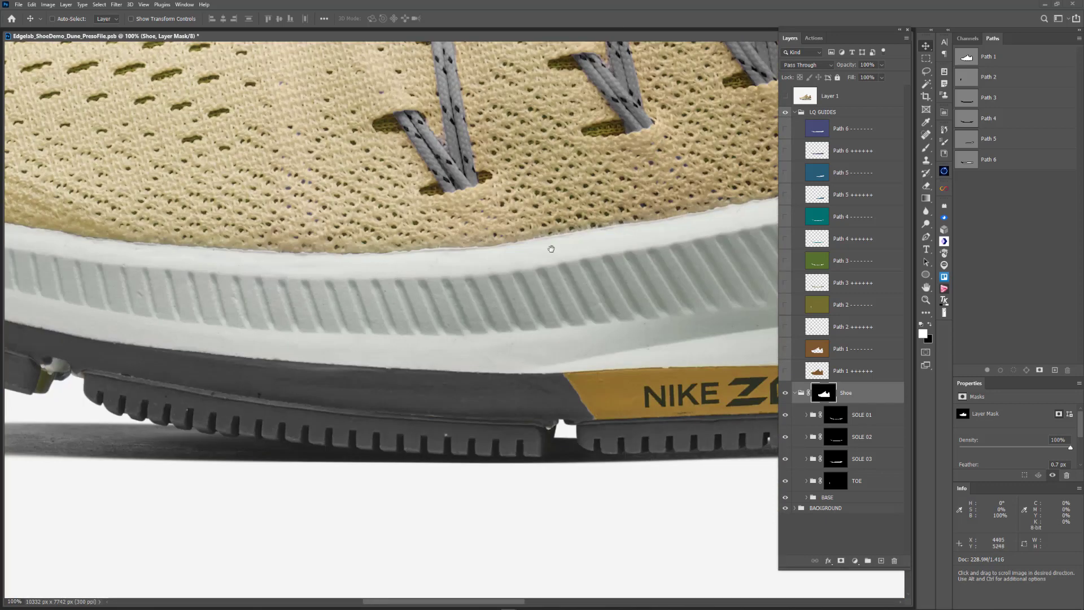
{"action": "left_click_drag", "start_coordinate": [551, 249], "coordinate": [628, 245]}
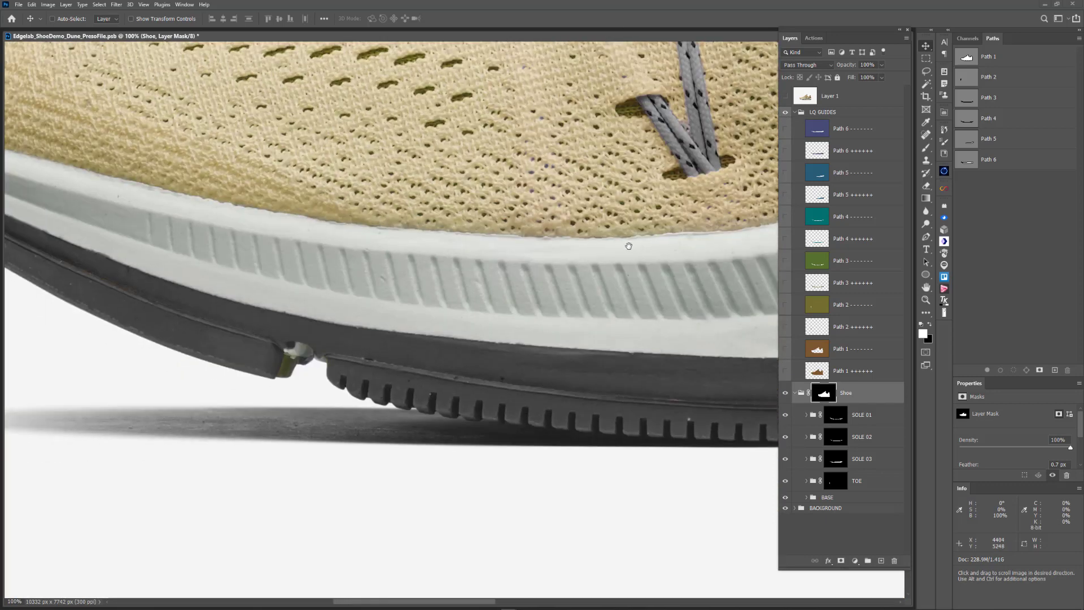
{"action": "left_click", "coordinate": [785, 97]}
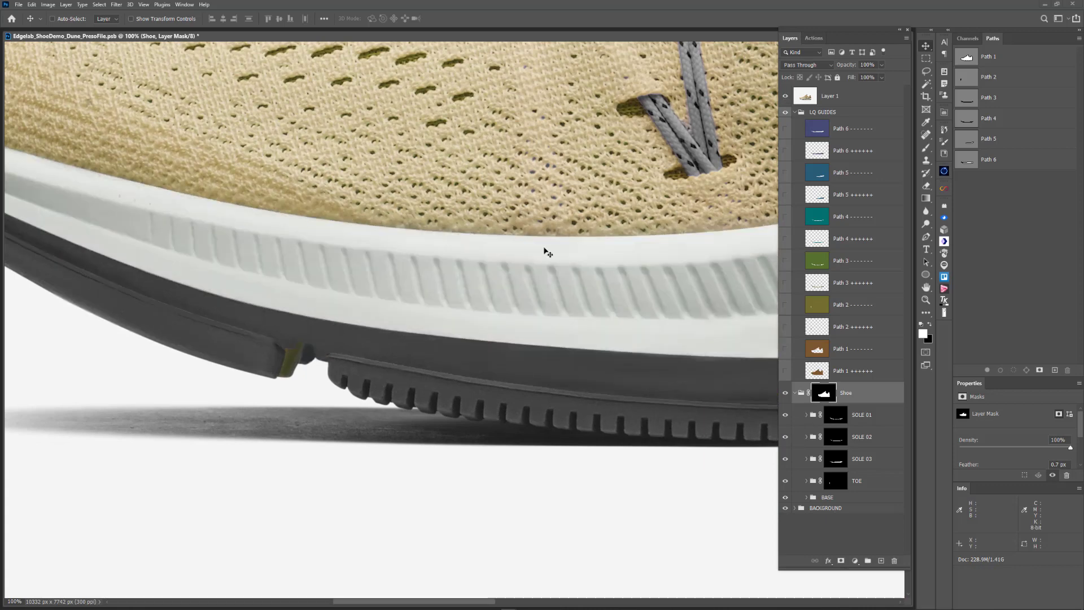
{"action": "left_click_drag", "start_coordinate": [273, 226], "coordinate": [573, 257]}
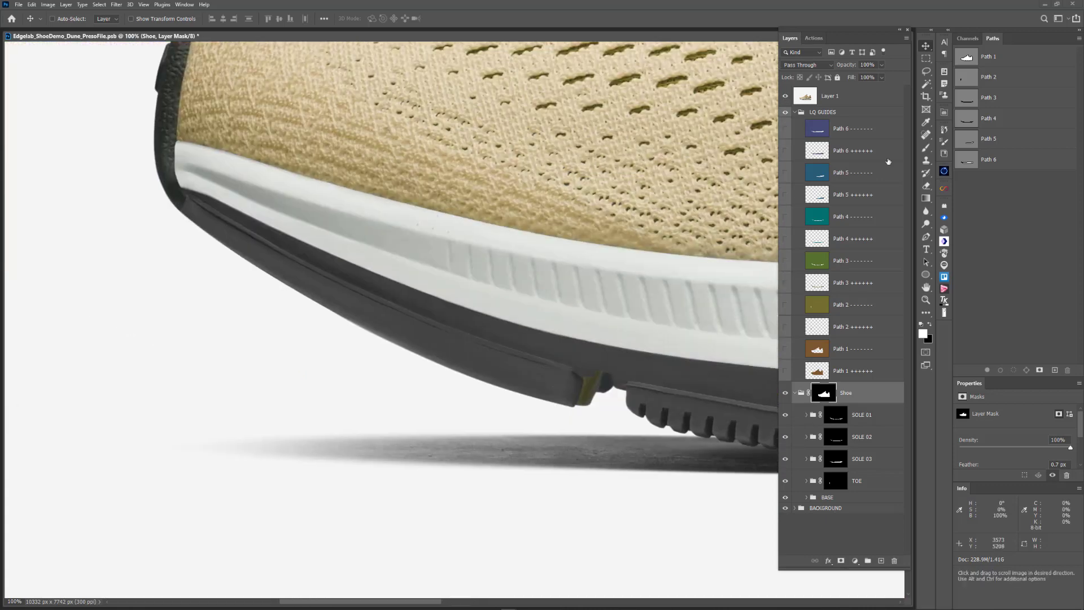
Review the outlines of Path 1 through Path 6 on the toe area one after another, leaving no path selected.
{"action": "left_click", "coordinate": [975, 60]}
{"action": "left_click", "coordinate": [970, 85]}
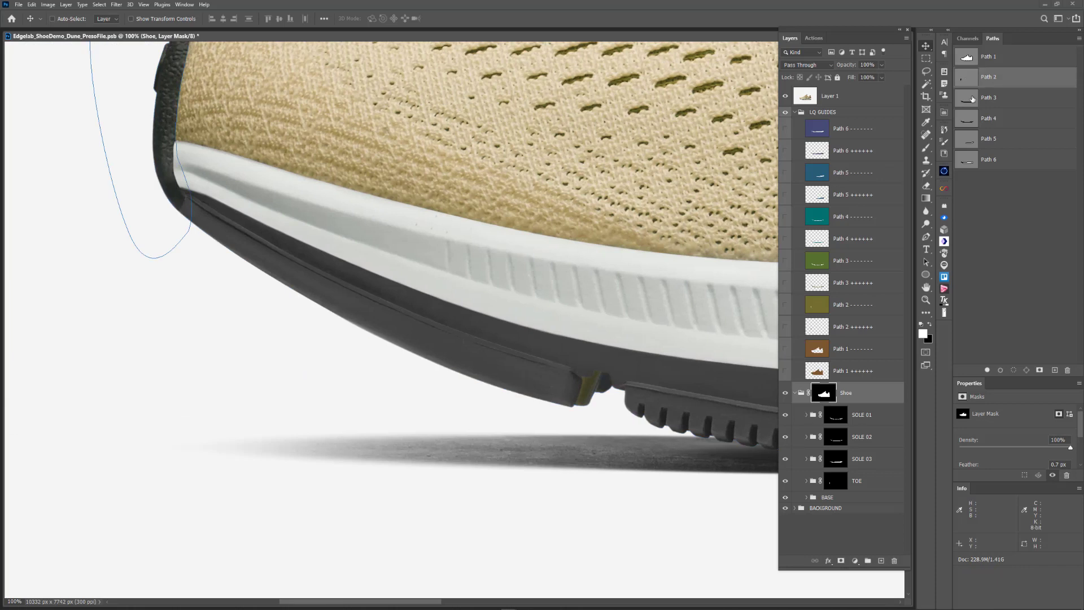
{"action": "left_click", "coordinate": [970, 99]}
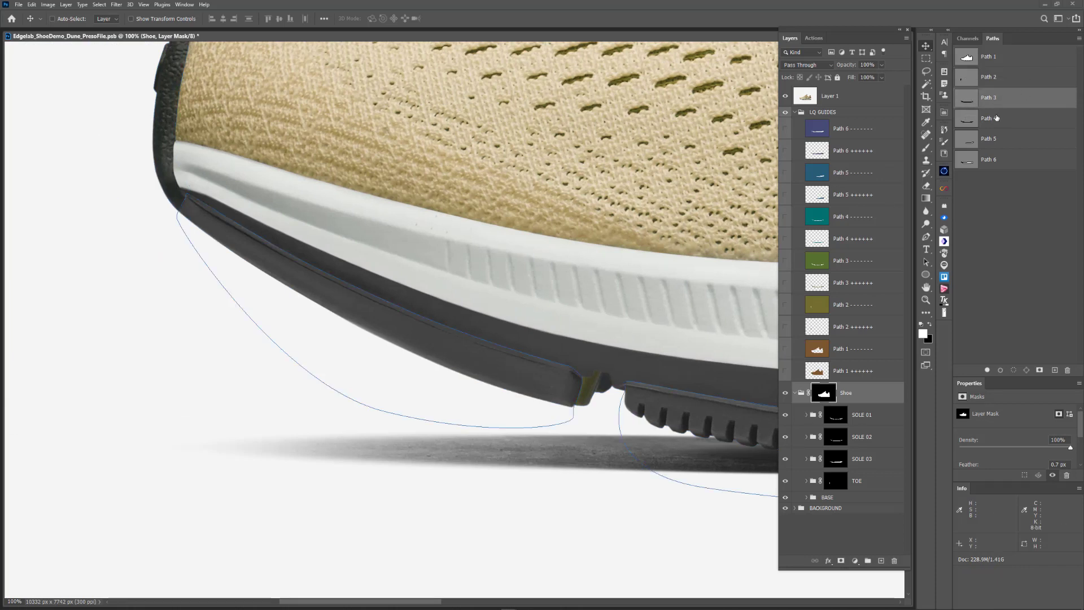
{"action": "left_click", "coordinate": [967, 121]}
{"action": "left_click", "coordinate": [972, 141]}
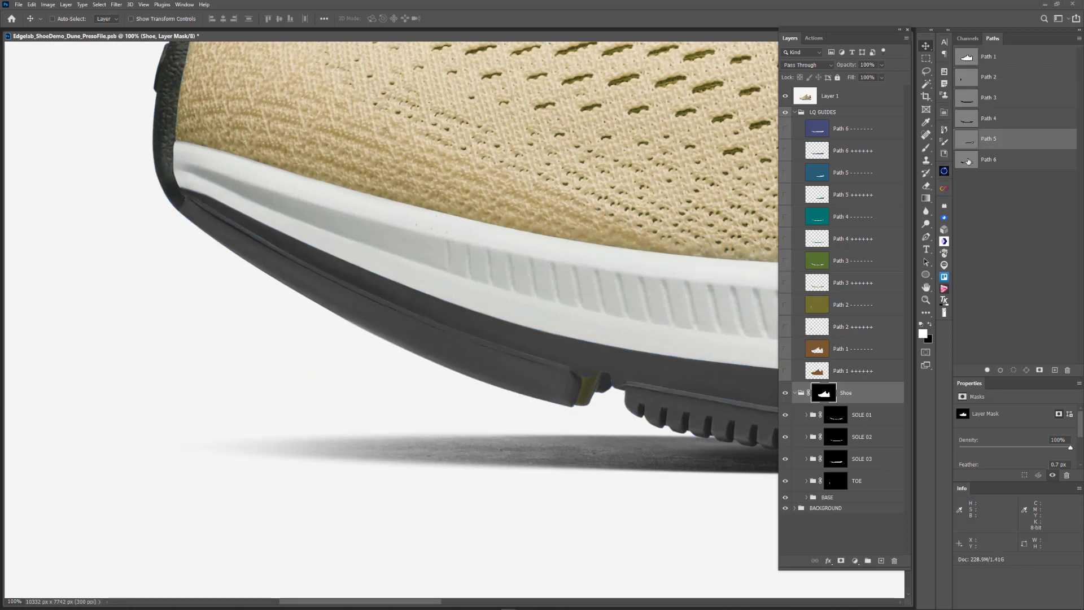
{"action": "left_click", "coordinate": [969, 161]}
{"action": "left_click", "coordinate": [966, 201]}
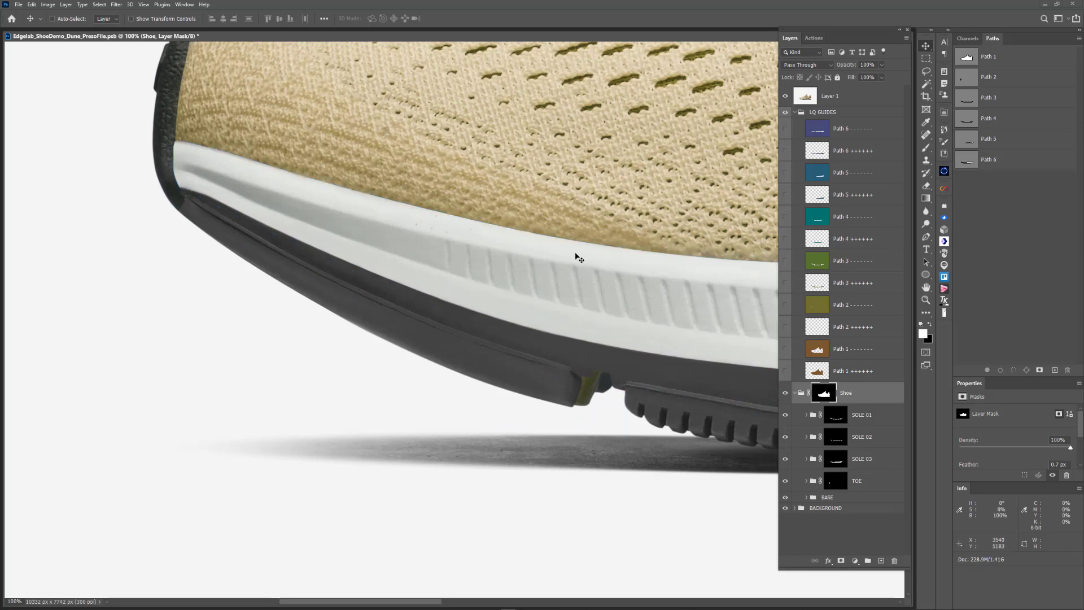
View the whole shoe and expand the Shoe group to list its sole, toe and base groups.
{"action": "scroll", "coordinate": [733, 251], "scroll_direction": "down", "scroll_amount": 2}
{"action": "scroll", "coordinate": [703, 246], "scroll_direction": "up", "scroll_amount": 1}
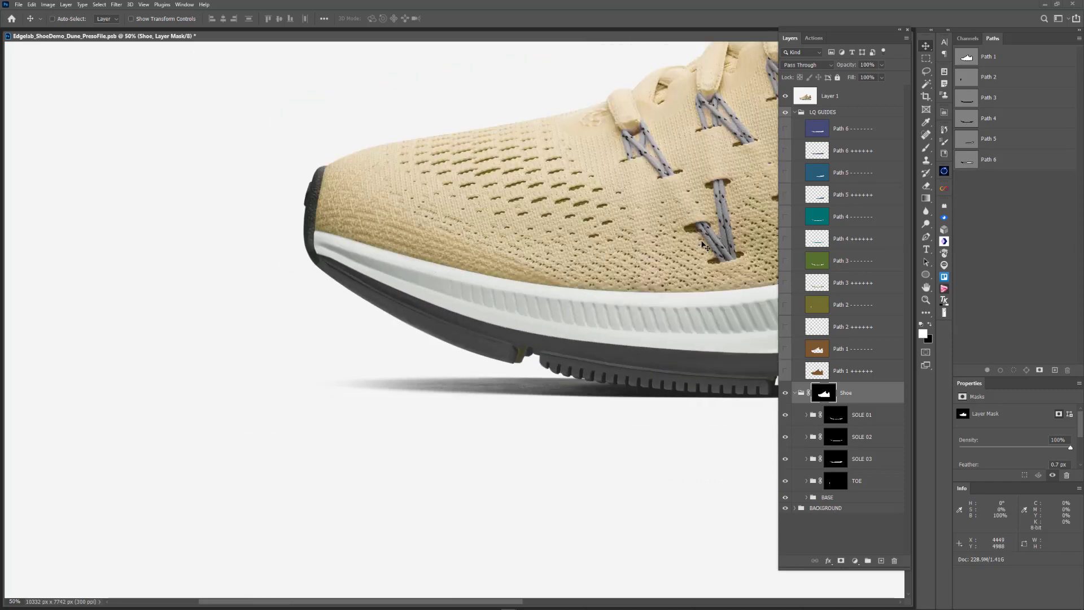
{"action": "scroll", "coordinate": [571, 206], "scroll_direction": "down", "scroll_amount": 2}
{"action": "scroll", "coordinate": [570, 206], "scroll_direction": "right", "scroll_amount": 5}
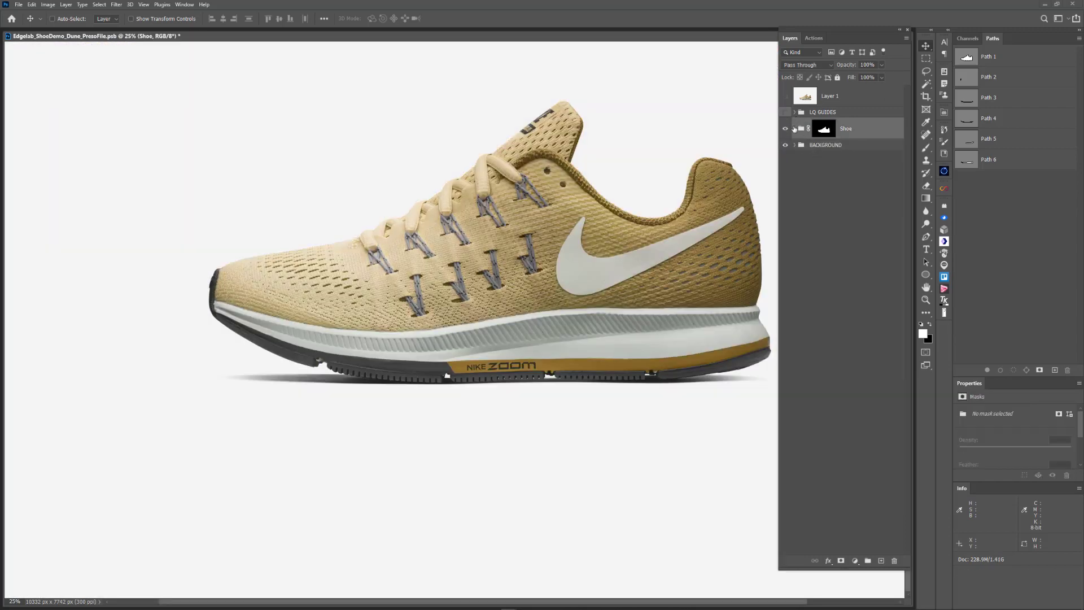
{"action": "left_click", "coordinate": [794, 128]}
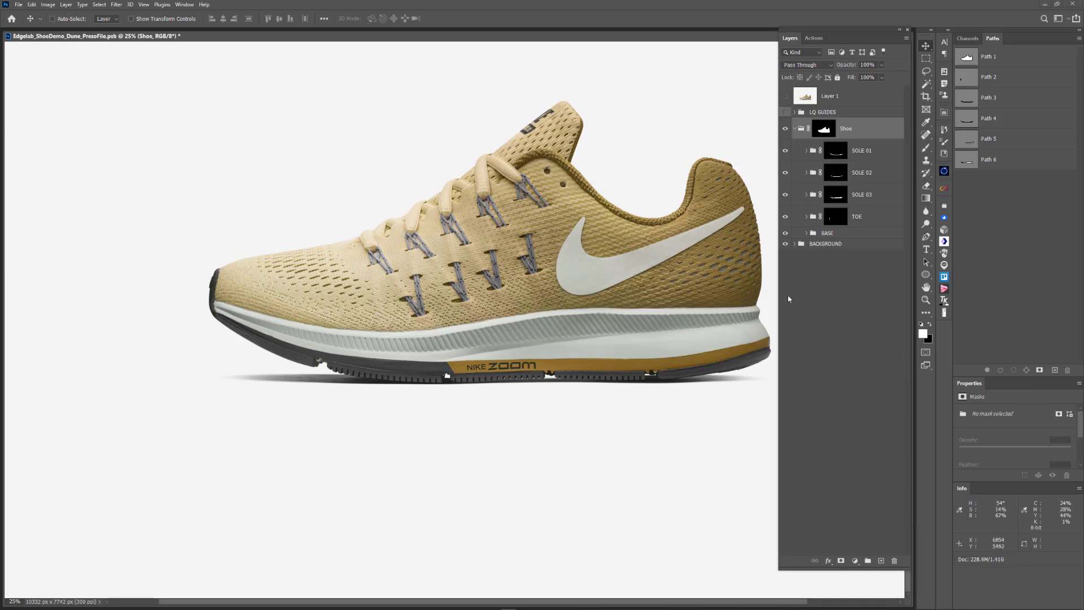
View the heel sole at 100% and select the smart object layer "copy 3" inside the SOLE 03 group.
{"action": "key", "text": "ctrl+equal"}
{"action": "left_click", "coordinate": [682, 311], "text": "ctrl"}
{"action": "key", "text": "ctrl+1"}
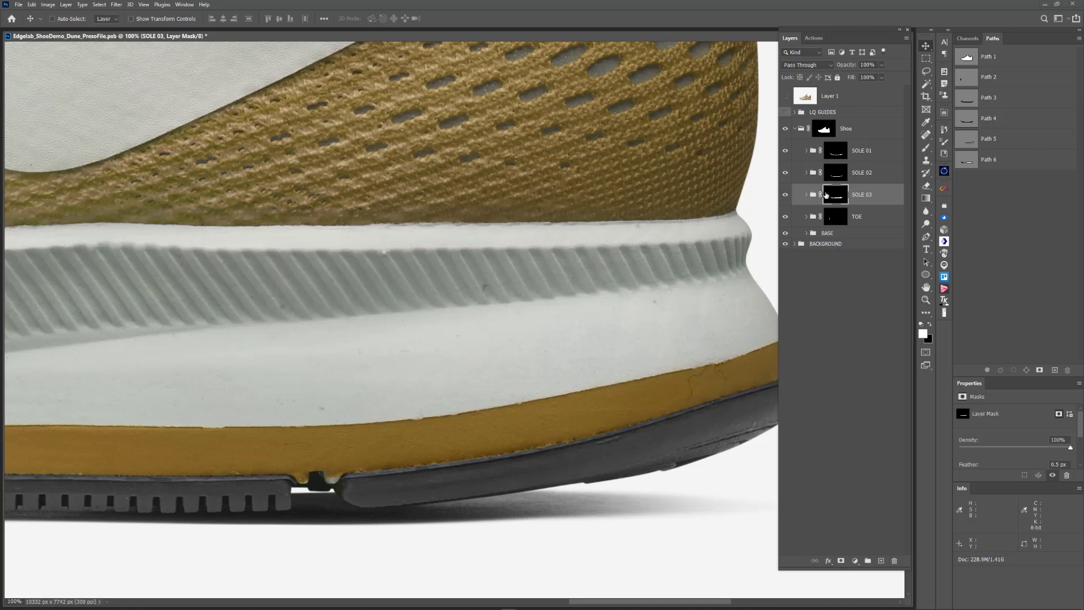
{"action": "key", "text": "alt+bracketleft"}
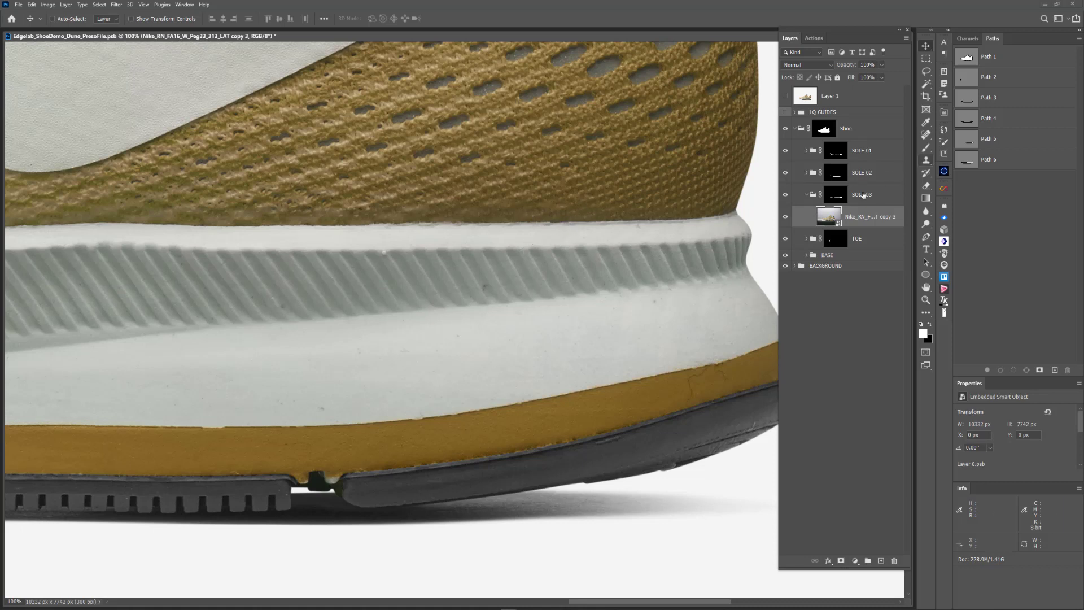
{"action": "key", "text": "ctrl"}
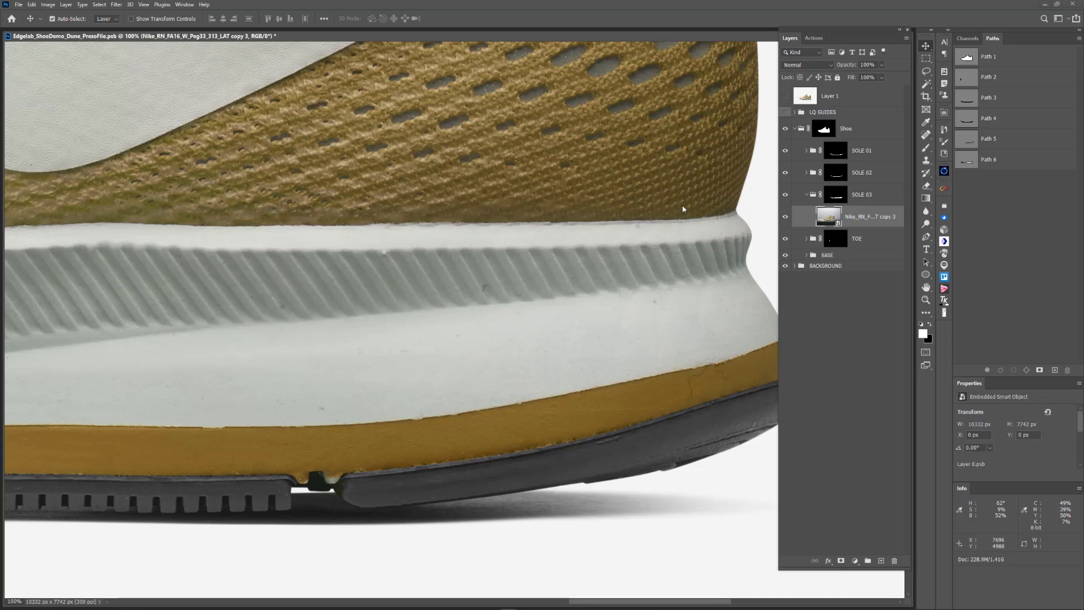
Open Liquify on the selected layer and push the midsole's upper edge near the heel with a size 128 Forward Warp brush.
{"action": "key", "text": "ctrl+shift+x"}
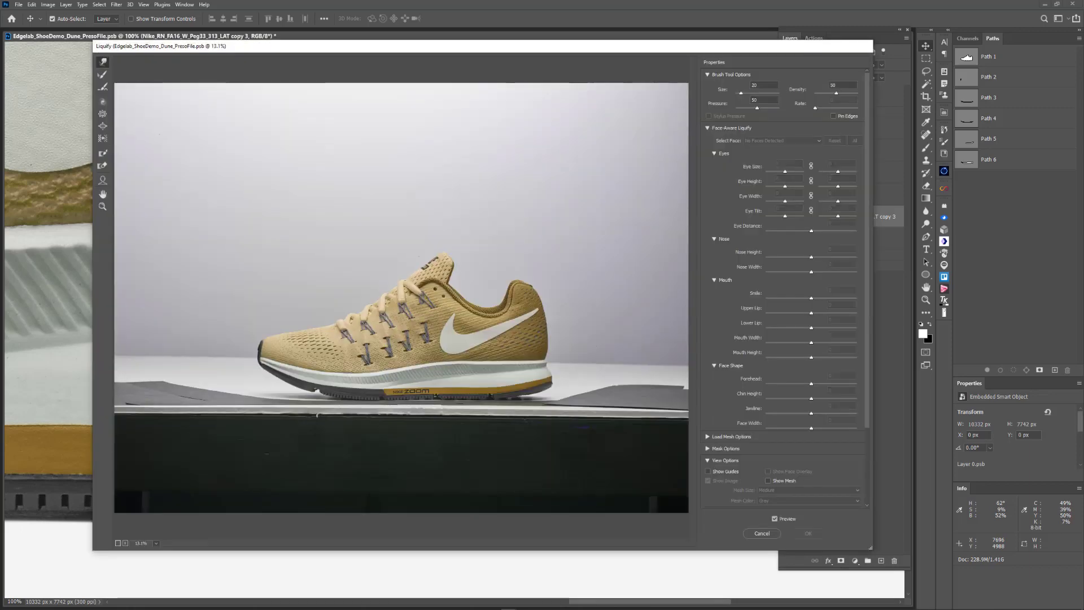
{"action": "scroll", "coordinate": [415, 333], "scroll_direction": "up", "scroll_amount": 4}
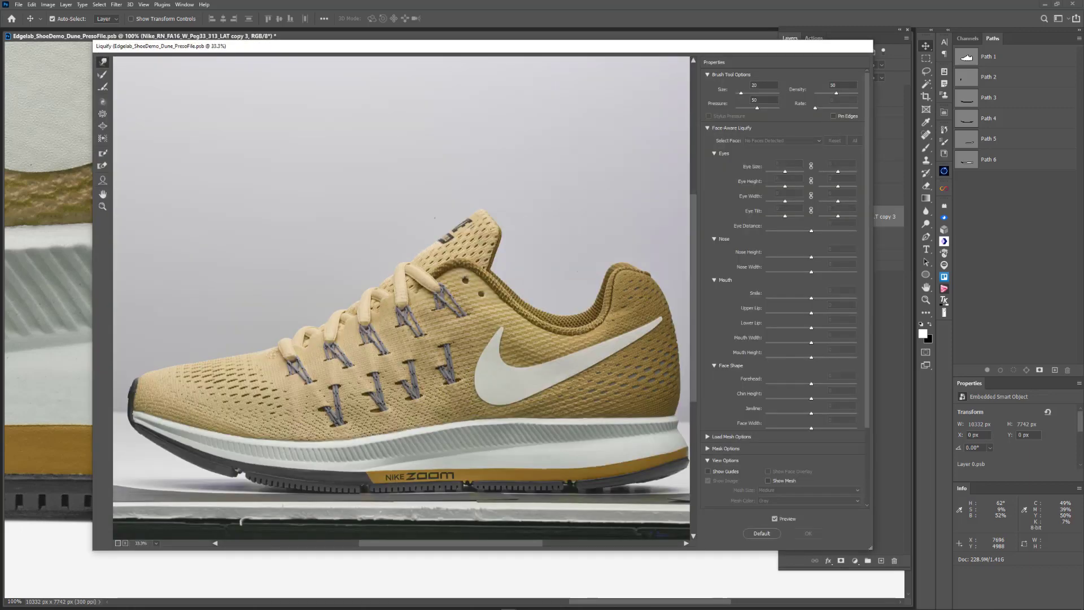
{"action": "scroll", "coordinate": [429, 271], "scroll_direction": "up", "scroll_amount": 3}
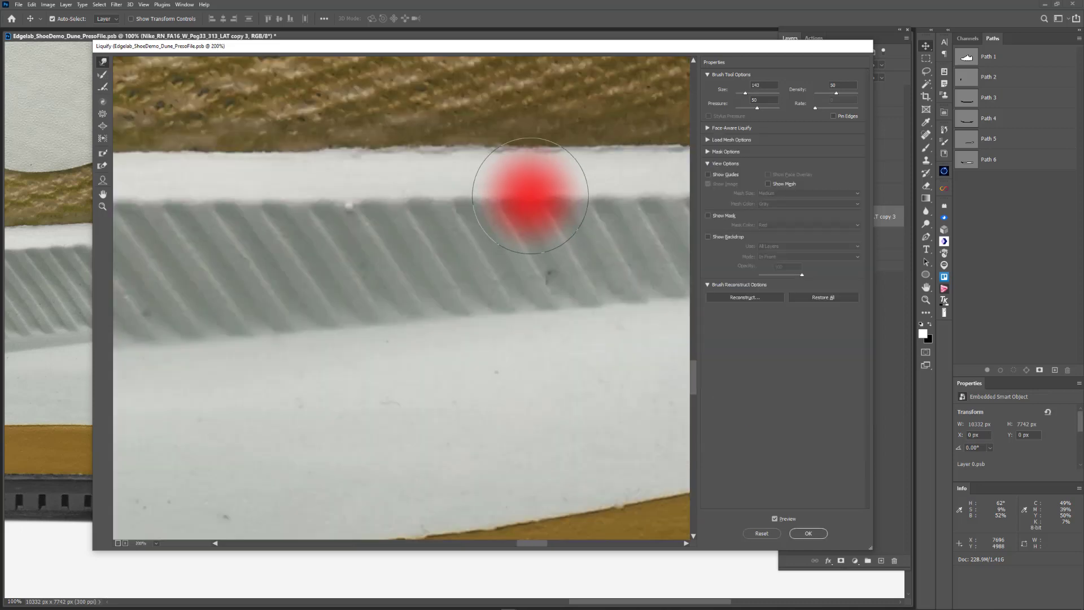
{"action": "scroll", "coordinate": [565, 209], "scroll_direction": "down", "scroll_amount": 2}
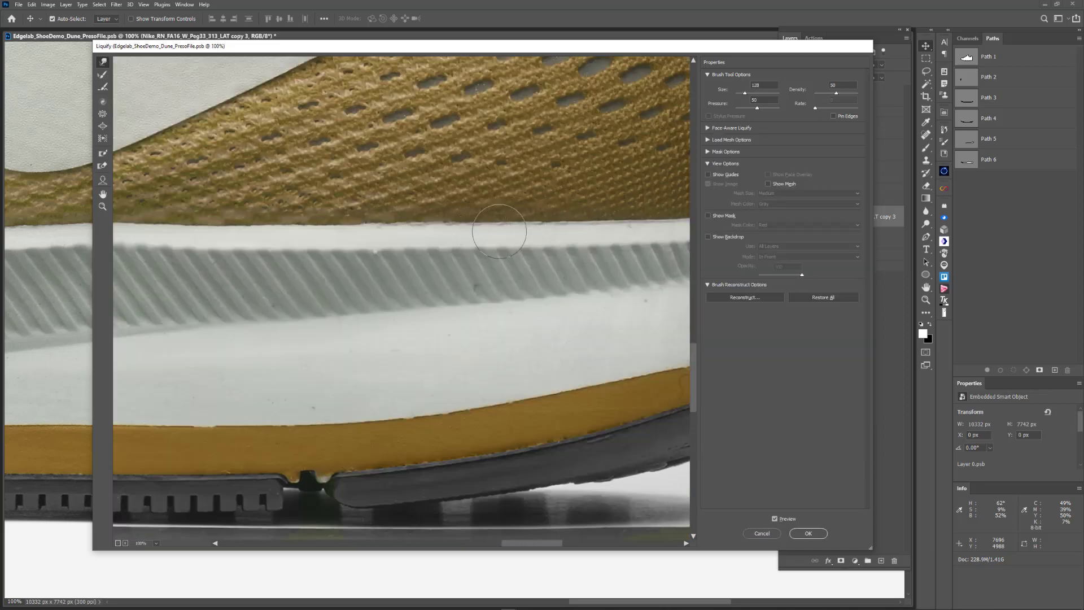
{"action": "left_click_drag", "start_coordinate": [499, 231], "coordinate": [543, 220]}
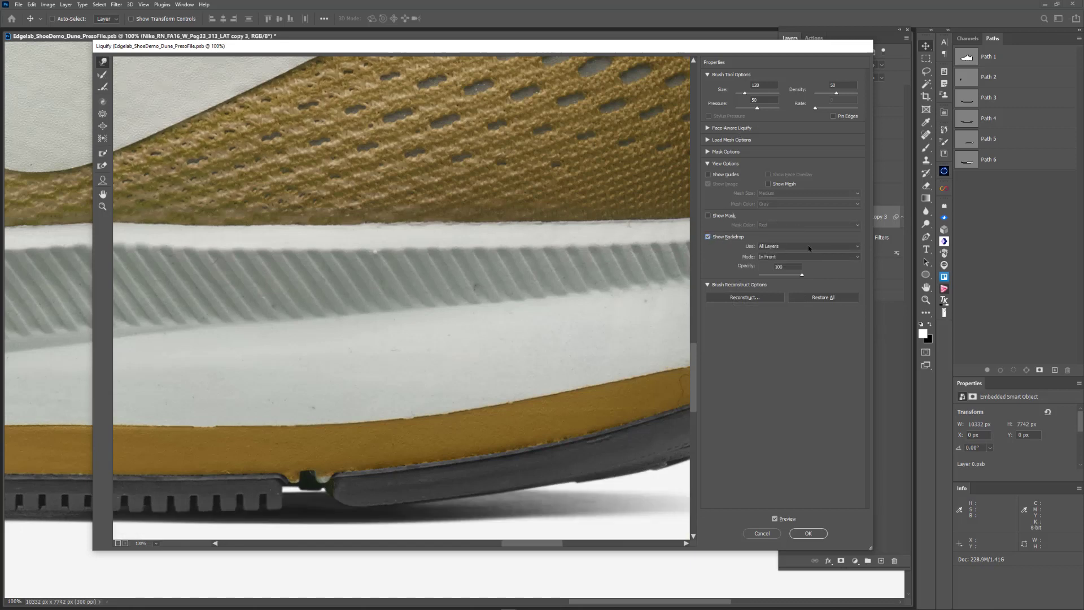
Compare the "Path 6 -------" and "Path 6 ++++++" guides as the Liquify backdrop over the midsole.
{"action": "left_click", "coordinate": [858, 249]}
{"action": "scroll", "coordinate": [789, 364], "scroll_direction": "down", "scroll_amount": 5}
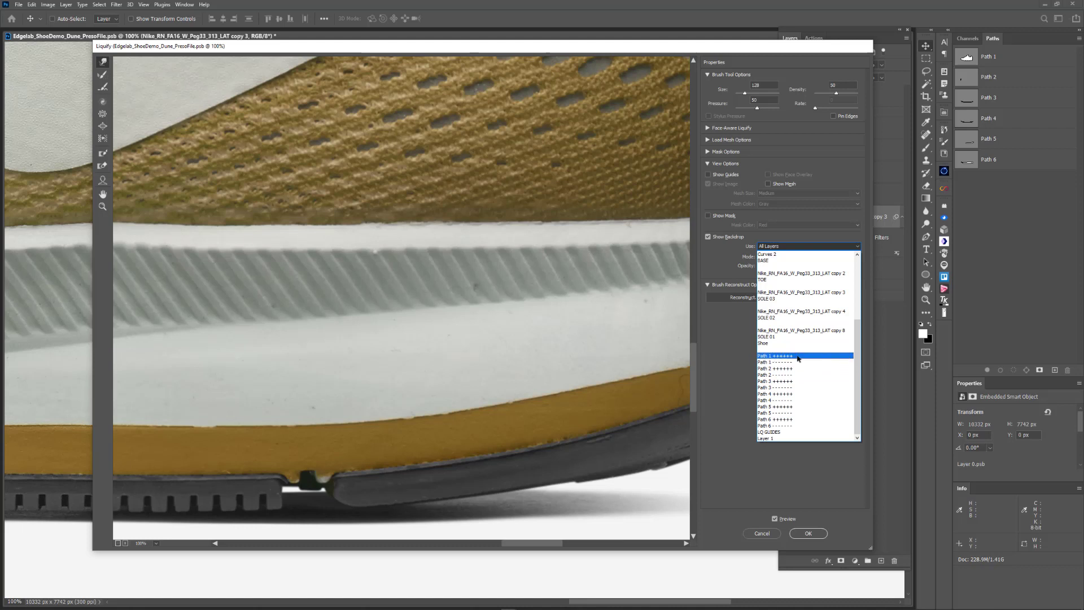
{"action": "left_click", "coordinate": [806, 424]}
{"action": "left_click", "coordinate": [807, 247]}
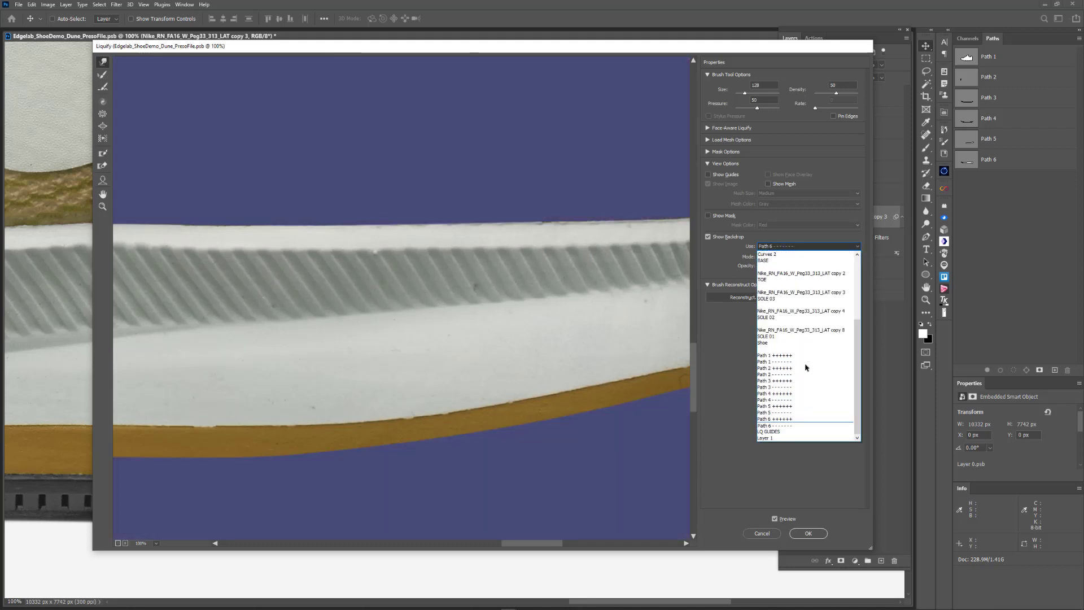
{"action": "left_click", "coordinate": [804, 419]}
Preview the "Path 5 -------" and "Path 5 ++++++" guides as backdrop, then set the Liquify backdrop to "Path 6 -------".
{"action": "left_click", "coordinate": [804, 249]}
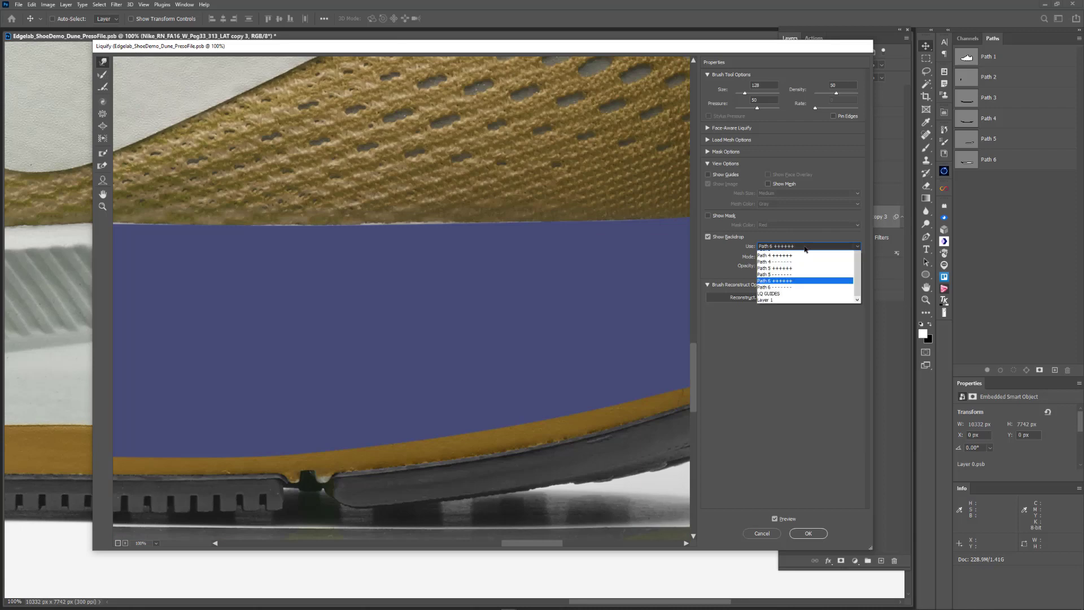
{"action": "left_click", "coordinate": [798, 415]}
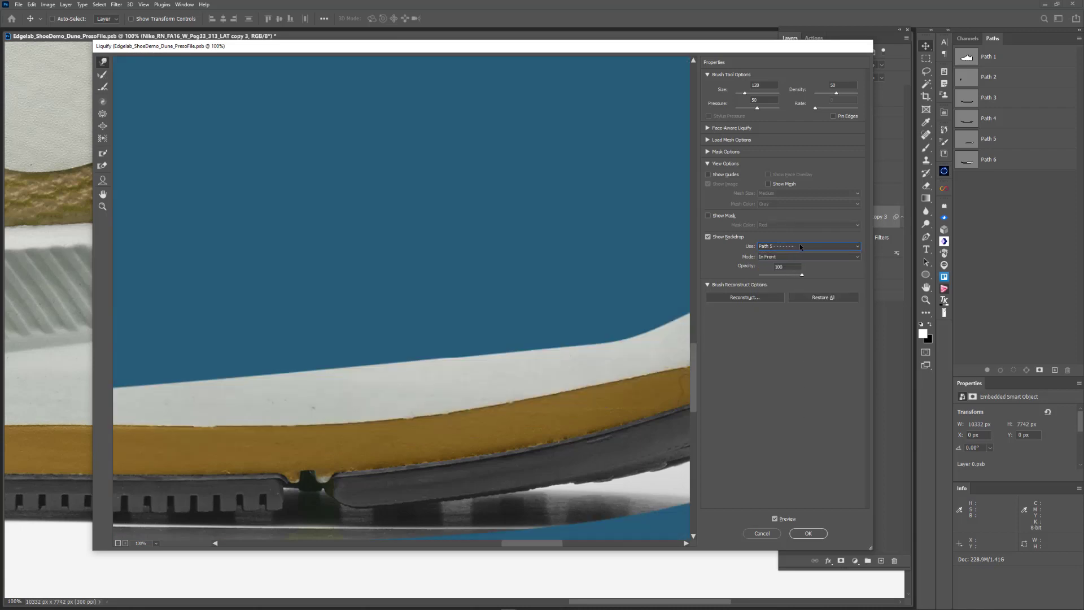
{"action": "left_click", "coordinate": [799, 246]}
{"action": "left_click", "coordinate": [803, 407]}
{"action": "left_click", "coordinate": [804, 246]}
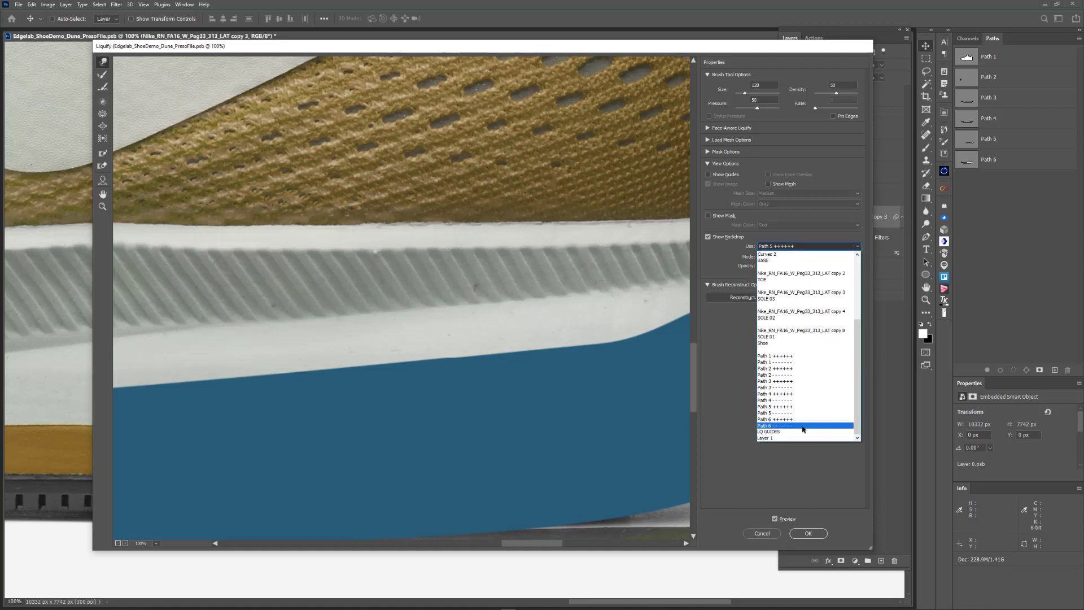
{"action": "left_click", "coordinate": [802, 425]}
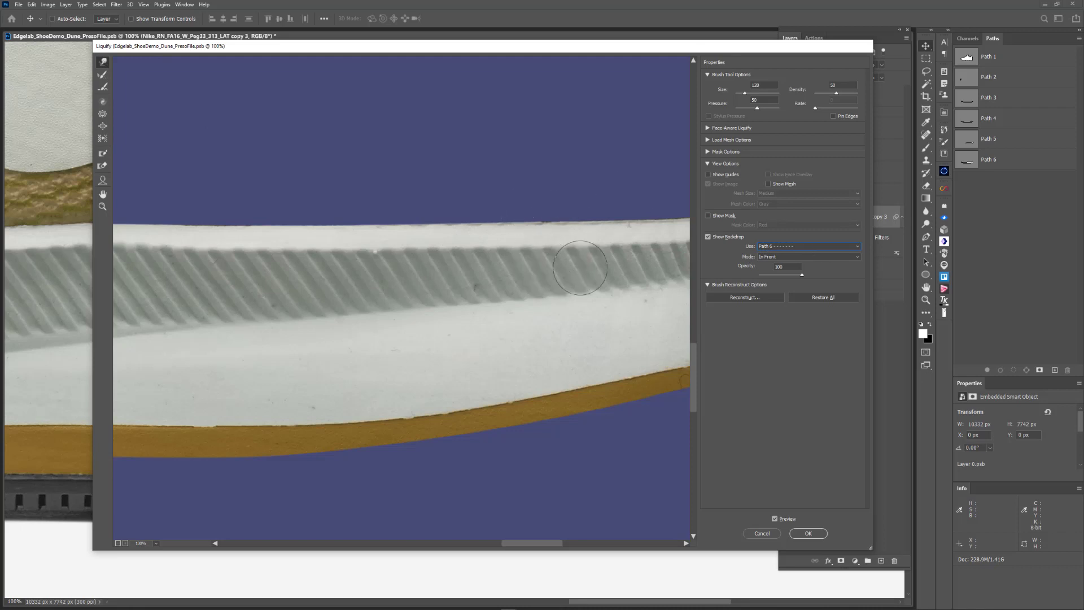
Warp the midsole's upper edge along the heel section to follow the "Path 6 -------" backdrop outline.
{"action": "mouse_move", "coordinate": [634, 249]}
{"action": "left_mouse_down"}
{"action": "mouse_move", "coordinate": [493, 251]}
{"action": "mouse_move", "coordinate": [566, 225]}
{"action": "left_mouse_up"}
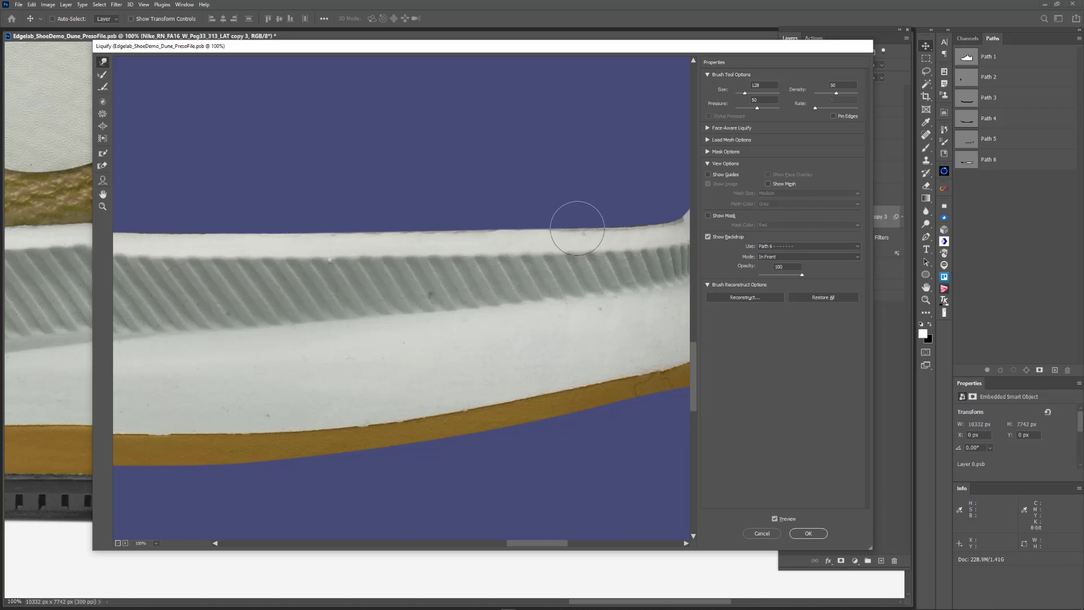
{"action": "left_click_drag", "start_coordinate": [609, 234], "coordinate": [565, 229]}
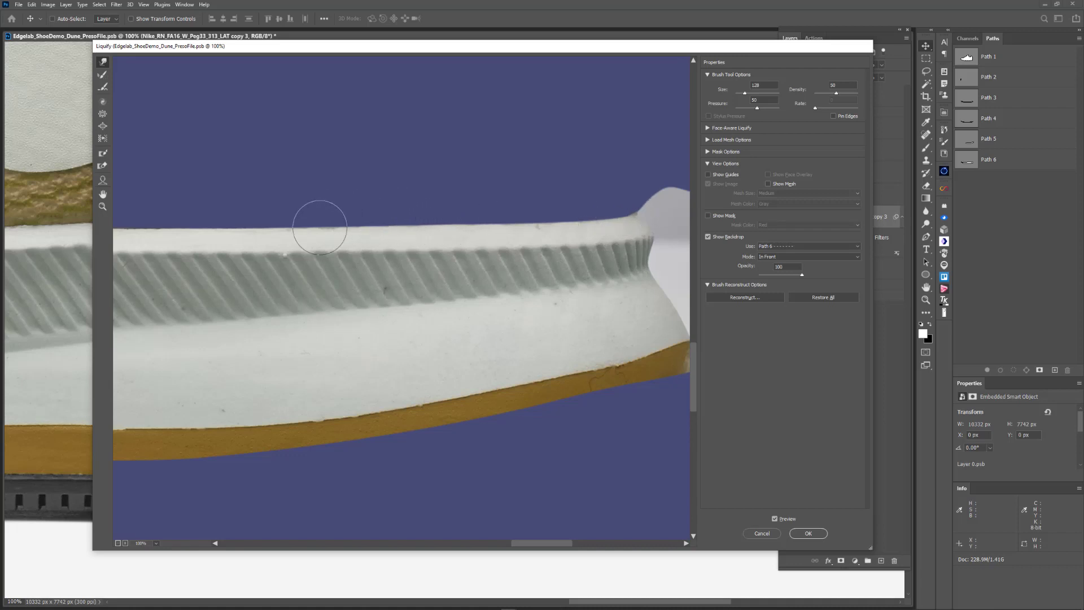
{"action": "key", "text": "space"}
{"action": "left_click_drag", "start_coordinate": [366, 231], "coordinate": [418, 234]}
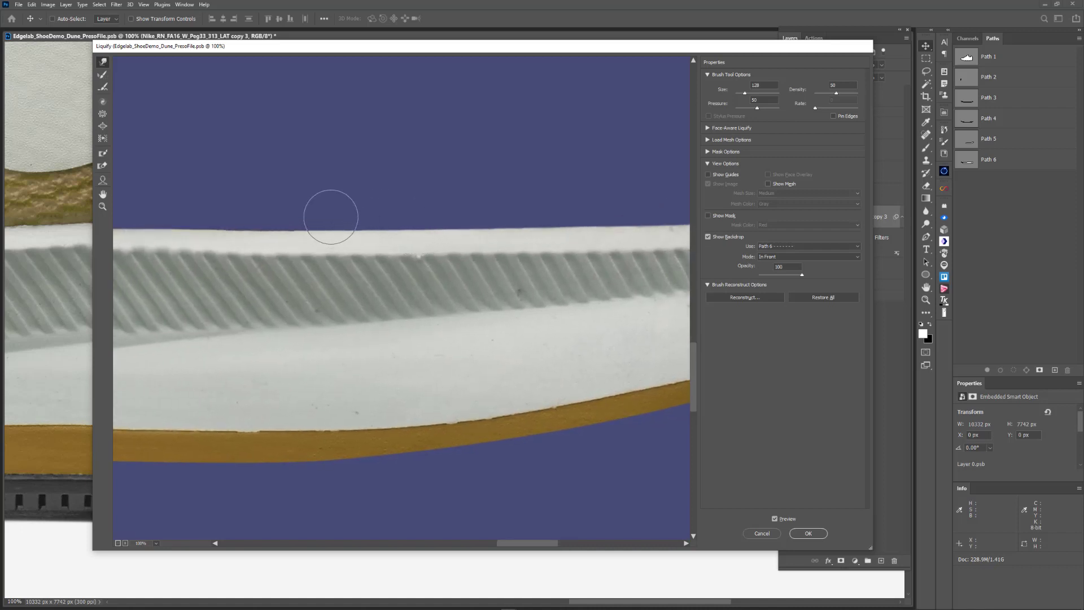
{"action": "key", "text": "space"}
{"action": "left_click_drag", "start_coordinate": [332, 213], "coordinate": [431, 249]}
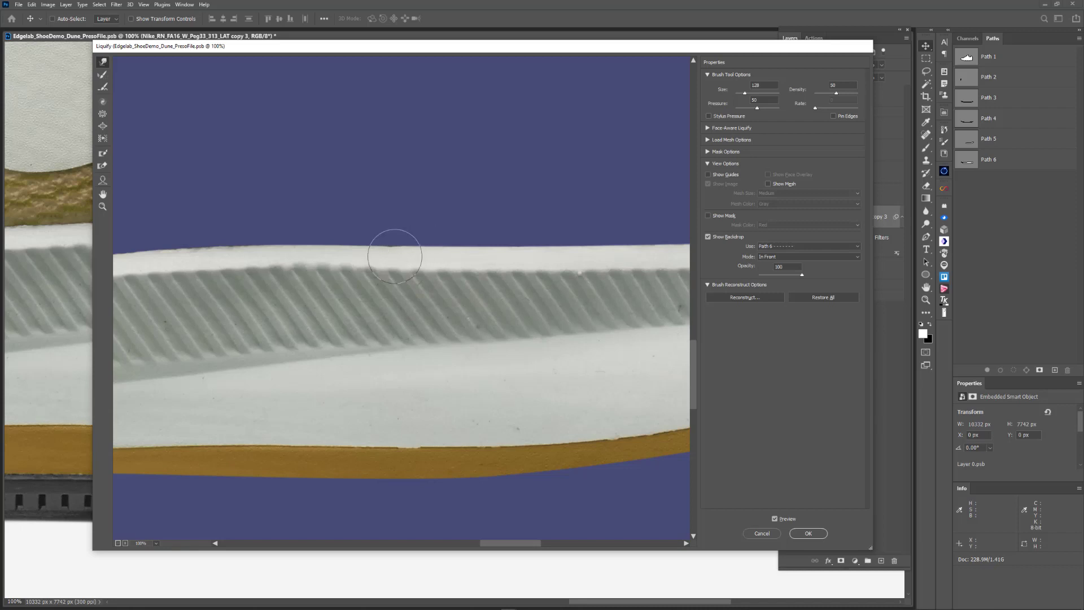
Continue warping the midsole's upper edge to the guide outline through the midfoot, above the NIKE ZOOM lettering.
{"action": "mouse_move", "coordinate": [317, 268]}
{"action": "left_mouse_down"}
{"action": "mouse_move", "coordinate": [395, 294]}
{"action": "mouse_move", "coordinate": [431, 284]}
{"action": "left_mouse_up"}
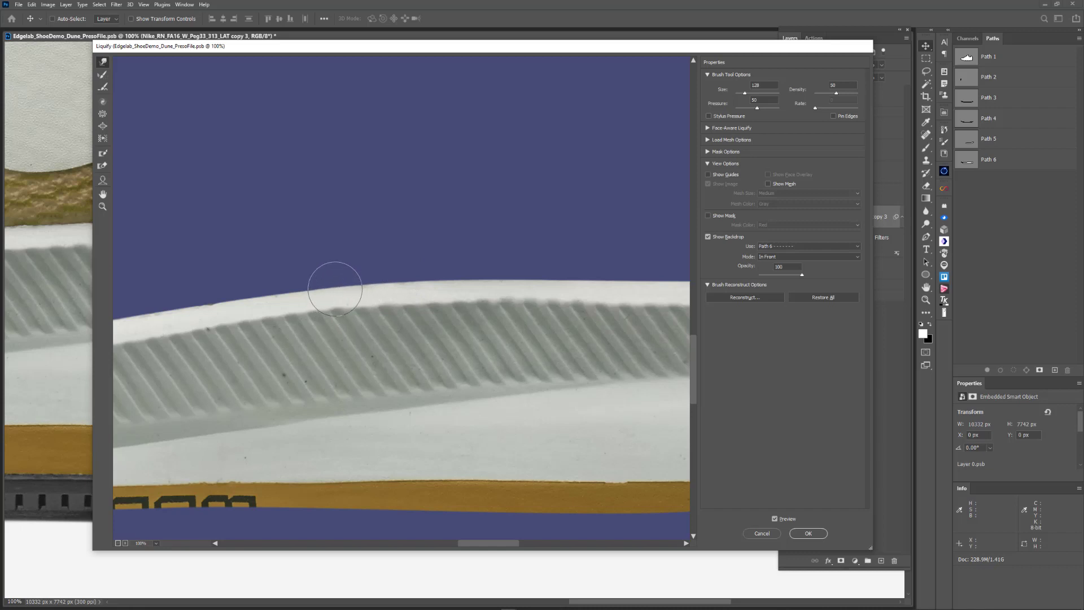
{"action": "left_click_drag", "start_coordinate": [230, 321], "coordinate": [401, 333]}
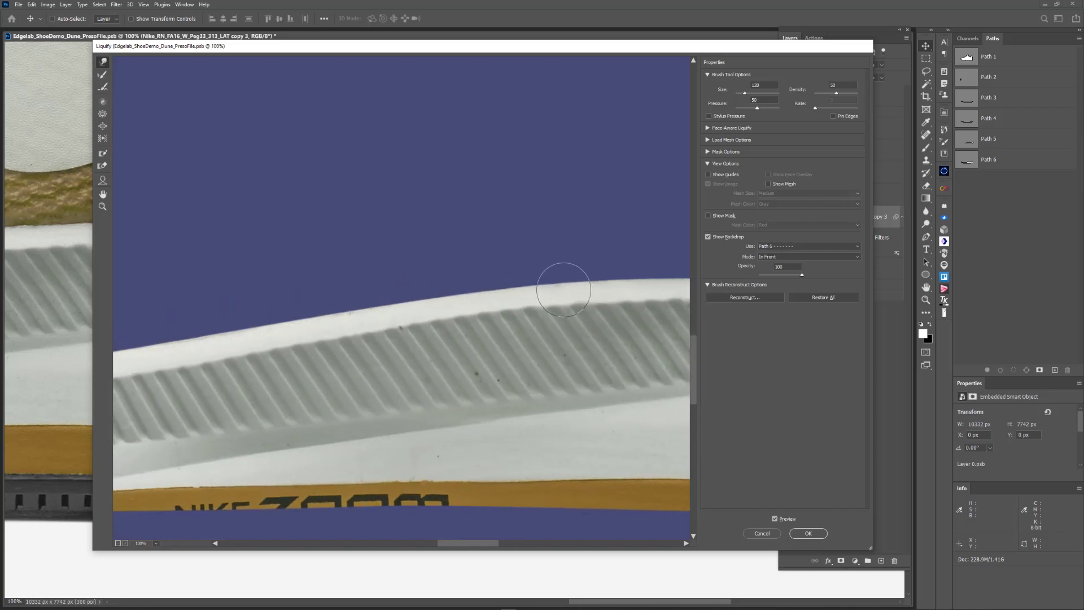
{"action": "left_click_drag", "start_coordinate": [362, 334], "coordinate": [559, 271]}
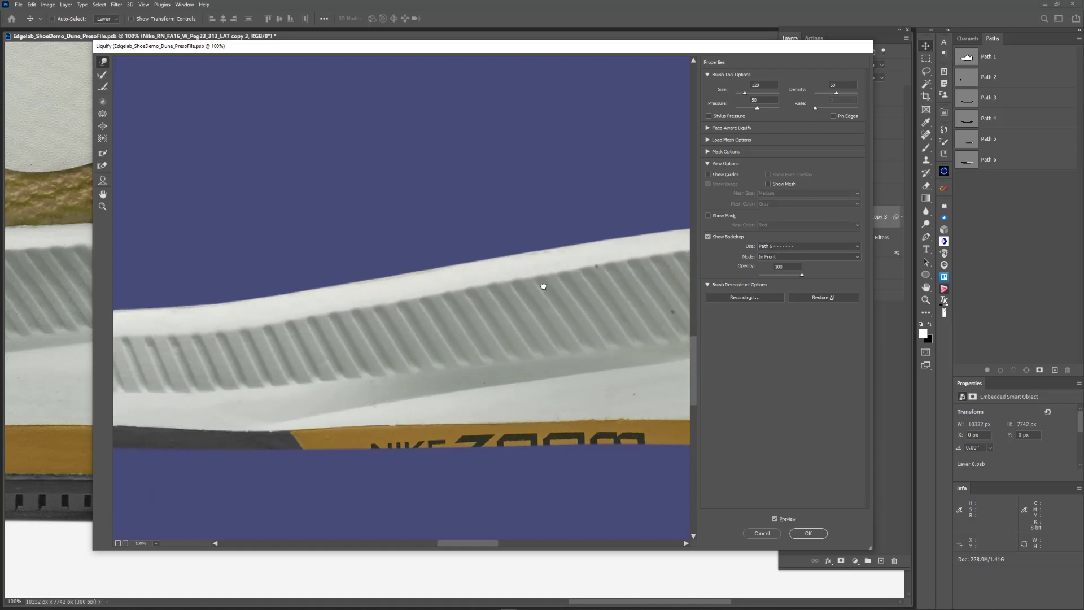
{"action": "left_click_drag", "start_coordinate": [451, 296], "coordinate": [561, 250]}
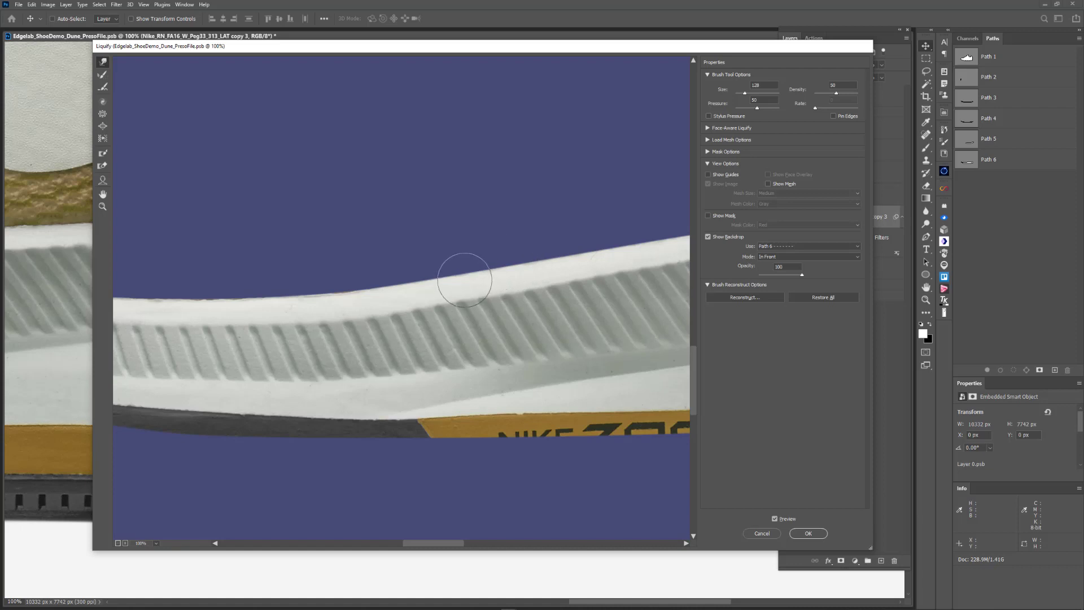
{"action": "left_click_drag", "start_coordinate": [374, 329], "coordinate": [534, 307]}
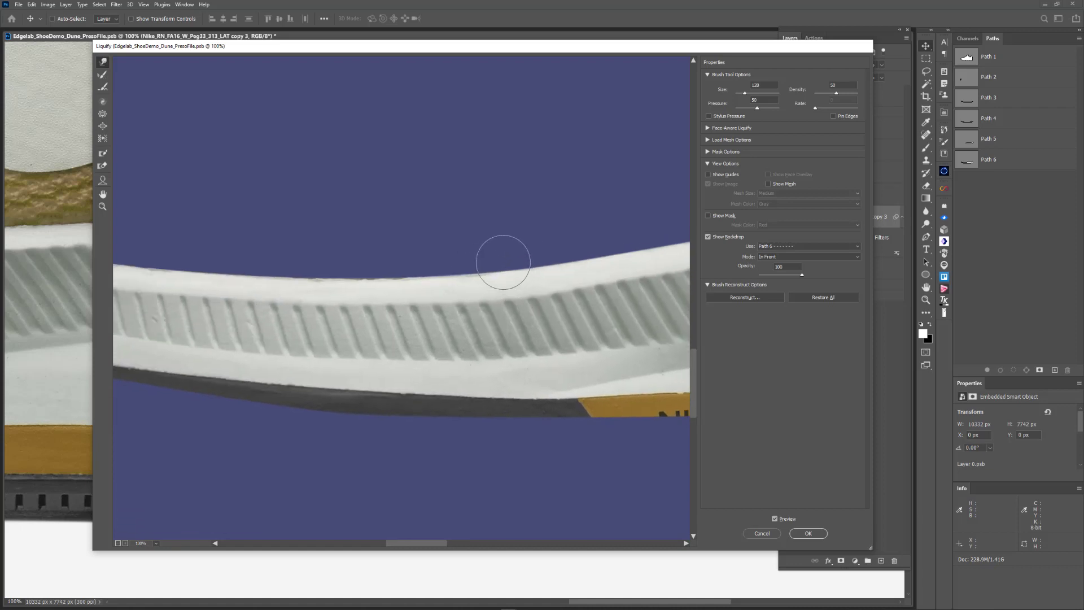
Smooth the midsole's upper edge against the guide from the forefoot to the toe tip and apply the Liquify filter.
{"action": "mouse_move", "coordinate": [458, 297]}
{"action": "left_mouse_down"}
{"action": "mouse_move", "coordinate": [536, 304]}
{"action": "mouse_move", "coordinate": [527, 282]}
{"action": "mouse_move", "coordinate": [491, 269]}
{"action": "mouse_move", "coordinate": [460, 286]}
{"action": "mouse_move", "coordinate": [467, 266]}
{"action": "mouse_move", "coordinate": [472, 273]}
{"action": "mouse_move", "coordinate": [412, 283]}
{"action": "mouse_move", "coordinate": [424, 274]}
{"action": "mouse_move", "coordinate": [380, 271]}
{"action": "mouse_move", "coordinate": [472, 291]}
{"action": "mouse_move", "coordinate": [500, 273]}
{"action": "mouse_move", "coordinate": [414, 271]}
{"action": "mouse_move", "coordinate": [397, 252]}
{"action": "mouse_move", "coordinate": [370, 270]}
{"action": "left_mouse_up"}
{"action": "mouse_move", "coordinate": [370, 270]}
{"action": "left_mouse_down"}
{"action": "mouse_move", "coordinate": [556, 287]}
{"action": "mouse_move", "coordinate": [459, 252]}
{"action": "left_mouse_up"}
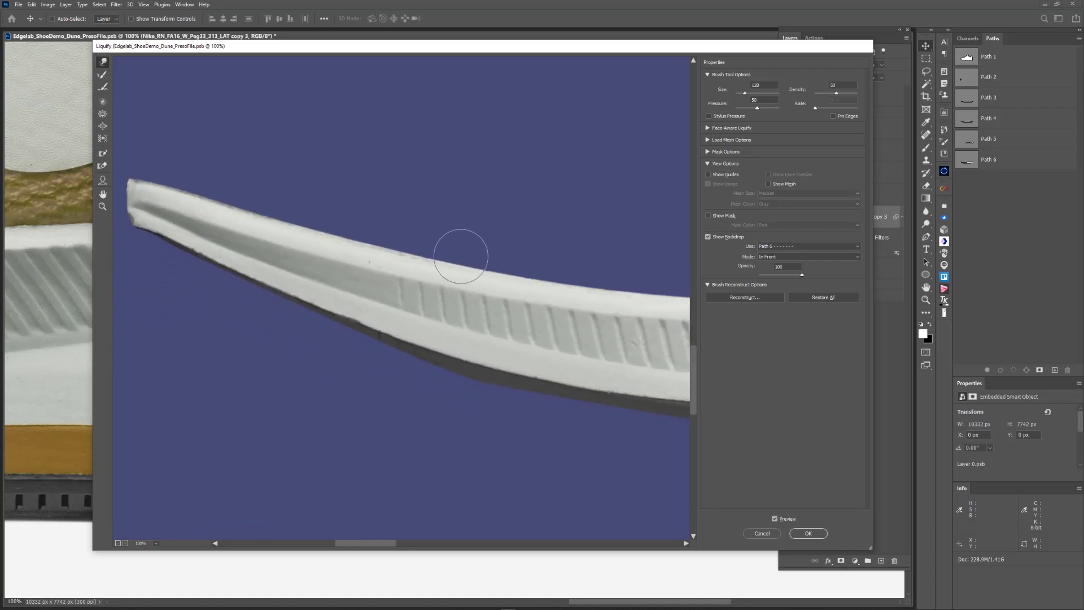
{"action": "left_click_drag", "start_coordinate": [557, 276], "coordinate": [661, 301]}
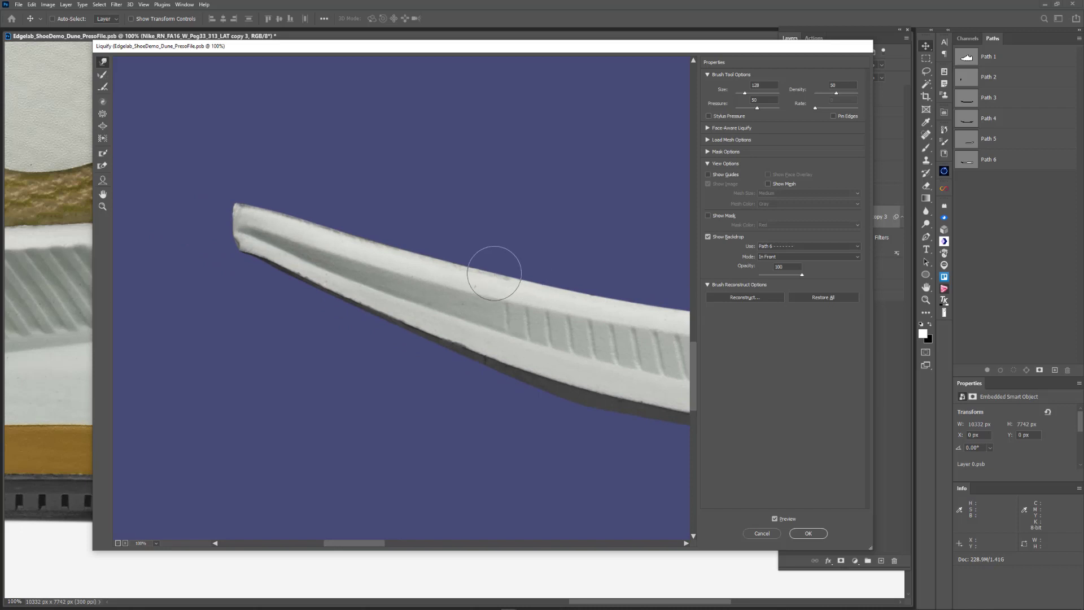
{"action": "mouse_move", "coordinate": [464, 262]}
{"action": "left_mouse_down"}
{"action": "mouse_move", "coordinate": [394, 249]}
{"action": "mouse_move", "coordinate": [343, 235]}
{"action": "mouse_move", "coordinate": [362, 227]}
{"action": "mouse_move", "coordinate": [303, 220]}
{"action": "mouse_move", "coordinate": [303, 209]}
{"action": "mouse_move", "coordinate": [260, 199]}
{"action": "mouse_move", "coordinate": [236, 205]}
{"action": "mouse_move", "coordinate": [386, 231]}
{"action": "mouse_move", "coordinate": [287, 275]}
{"action": "mouse_move", "coordinate": [242, 254]}
{"action": "left_mouse_up"}
{"action": "left_click", "coordinate": [808, 533]}
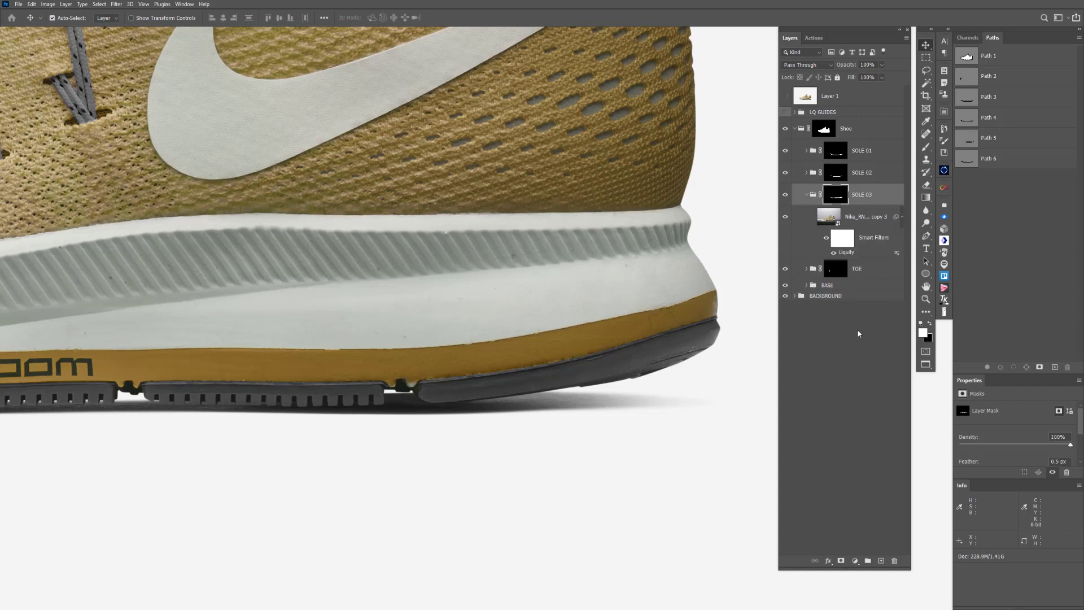
Inspect the SOLE 03 group's layer mask on its own, then return to the normal image view.
{"action": "left_click", "coordinate": [836, 194], "text": "alt"}
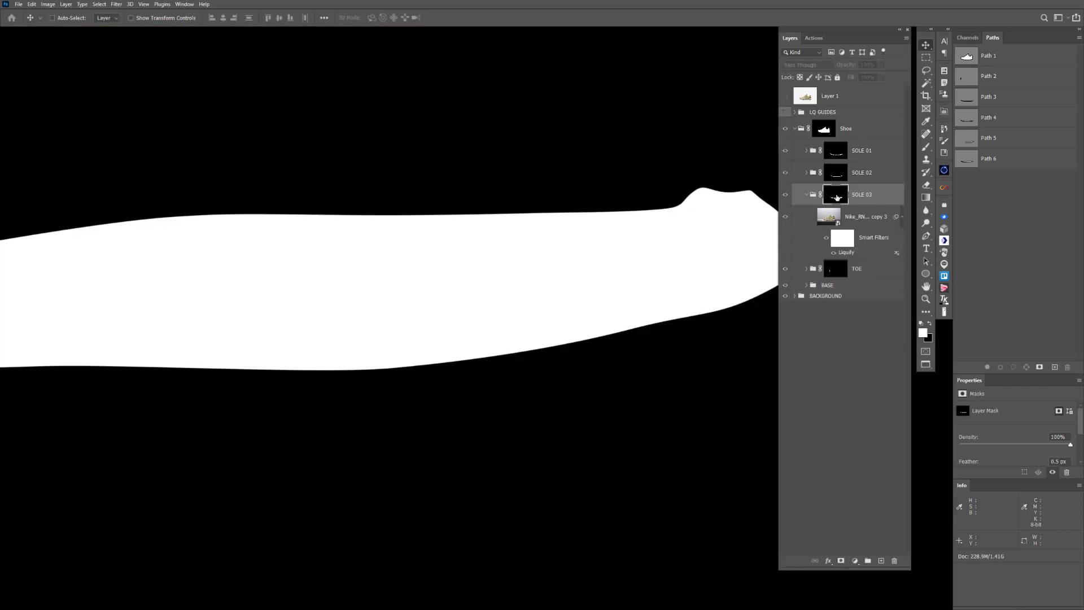
{"action": "left_click", "coordinate": [837, 196], "text": "alt"}
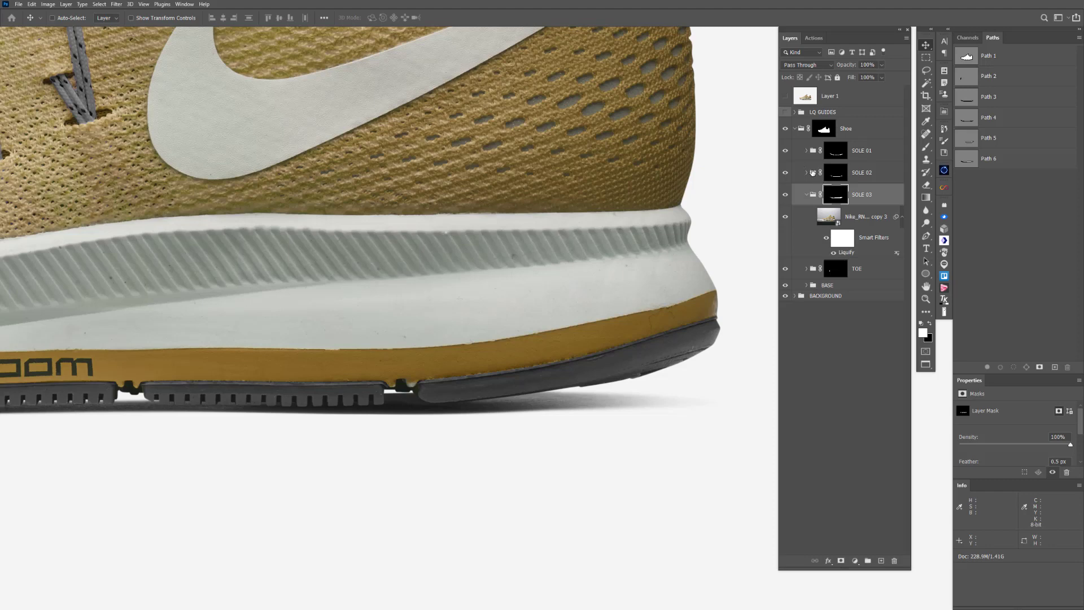
Check the SOLE 03 mask on its own again, and open the BASE group's shoe image layer in Liquify at the heel.
{"action": "left_click", "coordinate": [837, 199], "text": "alt"}
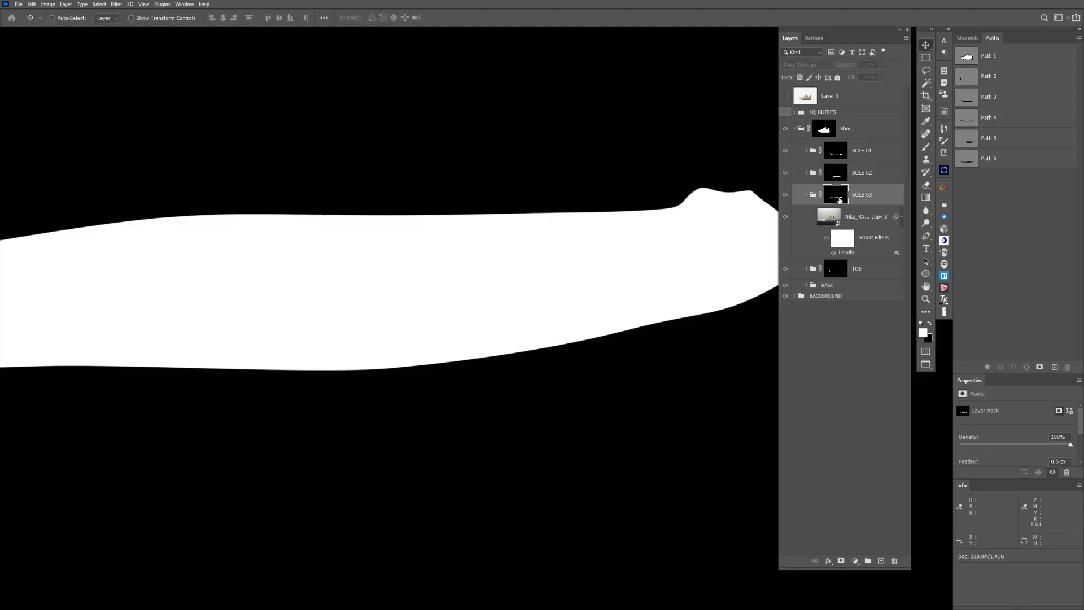
{"action": "left_click", "coordinate": [839, 199], "text": "alt"}
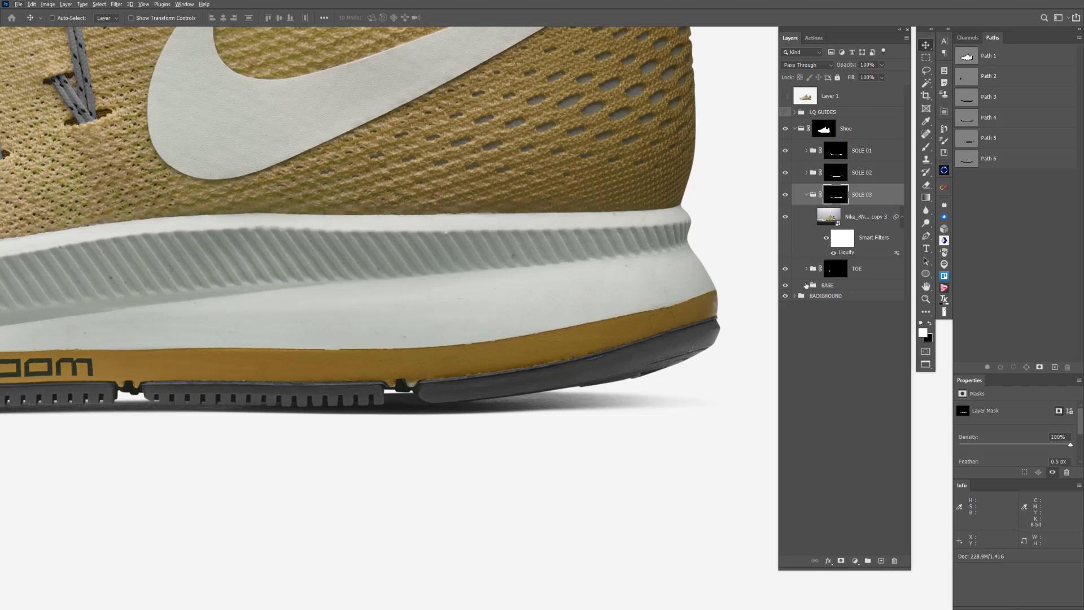
{"action": "left_click", "coordinate": [806, 286]}
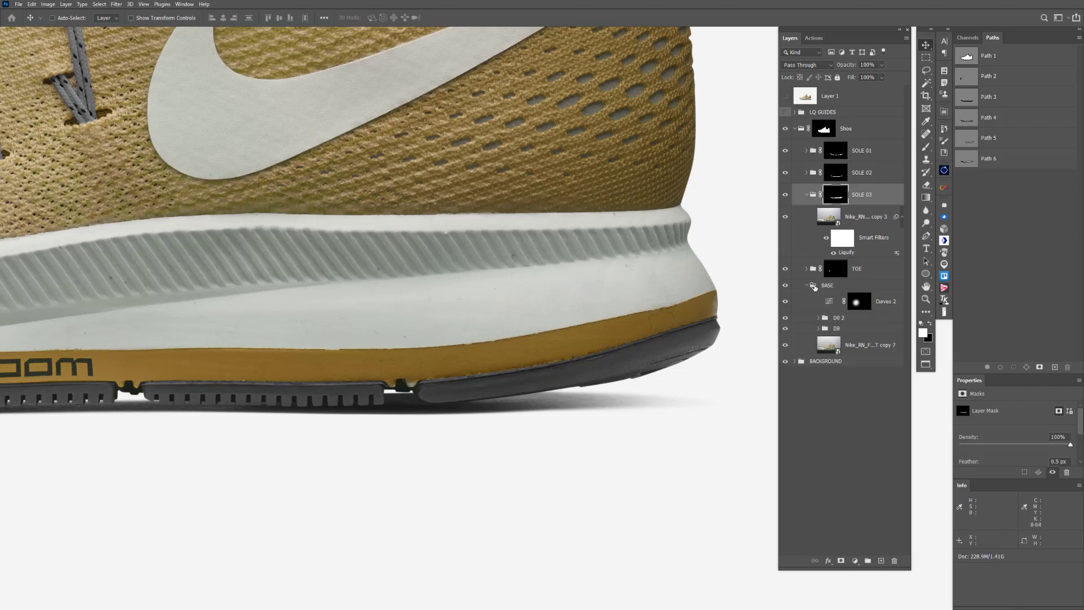
{"action": "left_click", "coordinate": [850, 349]}
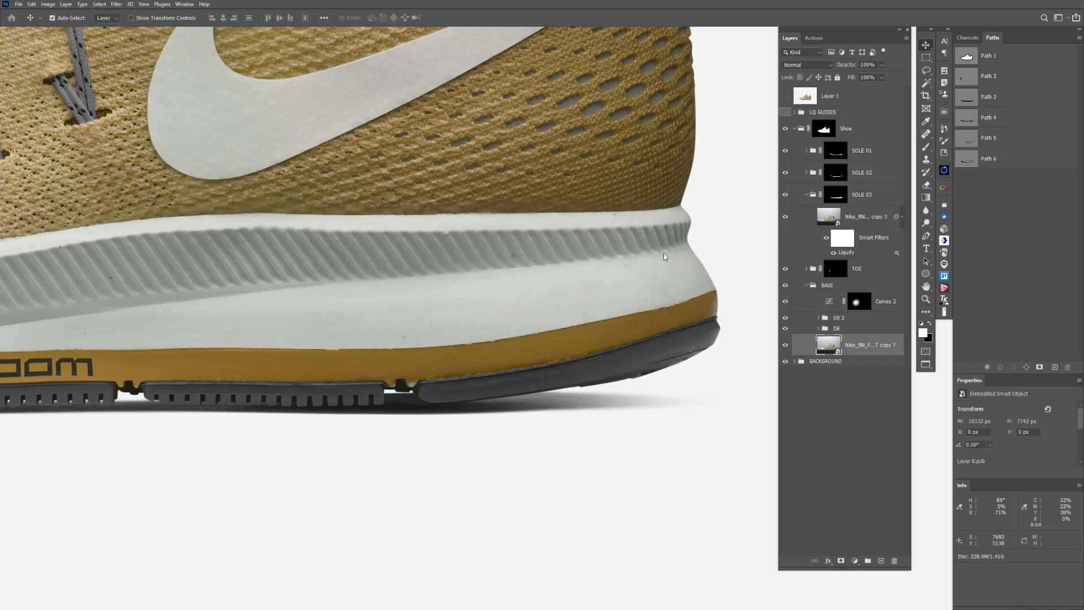
{"action": "key", "text": "ctrl+shift+x"}
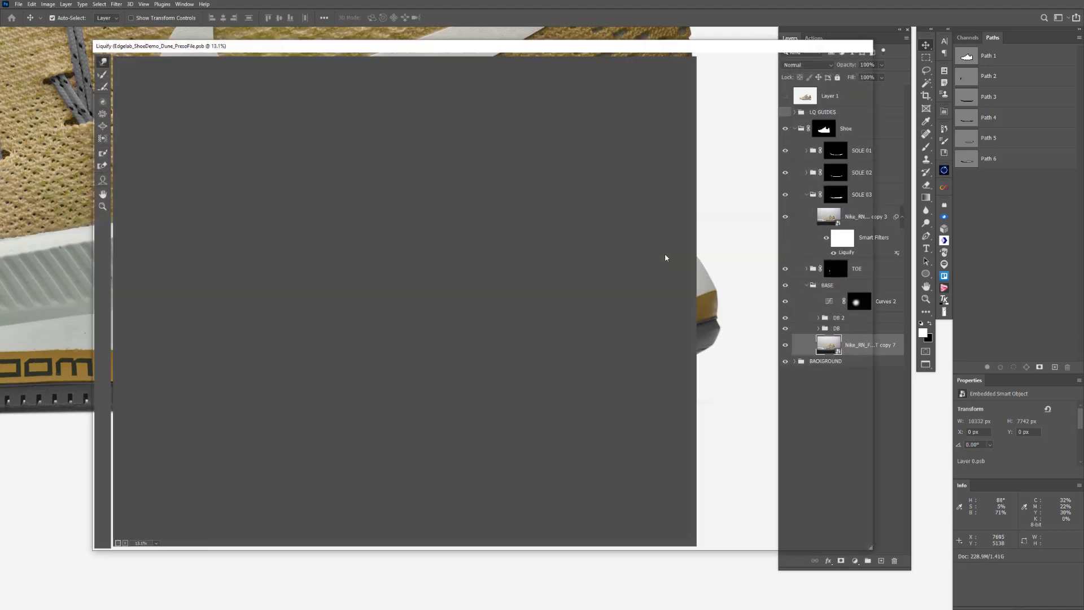
{"action": "scroll", "coordinate": [573, 346], "scroll_direction": "up", "scroll_amount": 3}
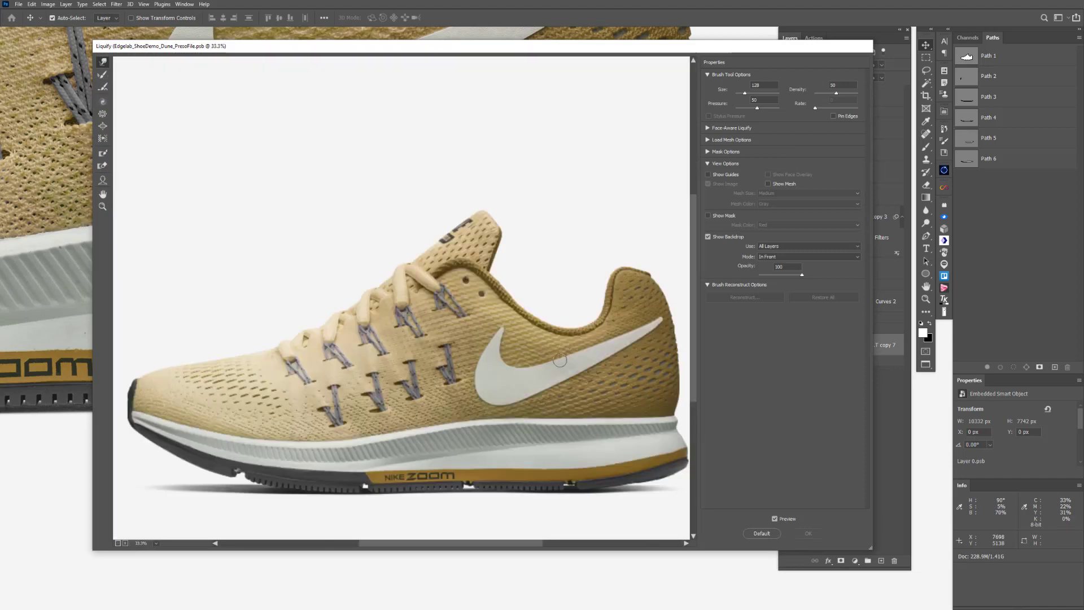
{"action": "scroll", "coordinate": [560, 359], "scroll_direction": "up", "scroll_amount": 2}
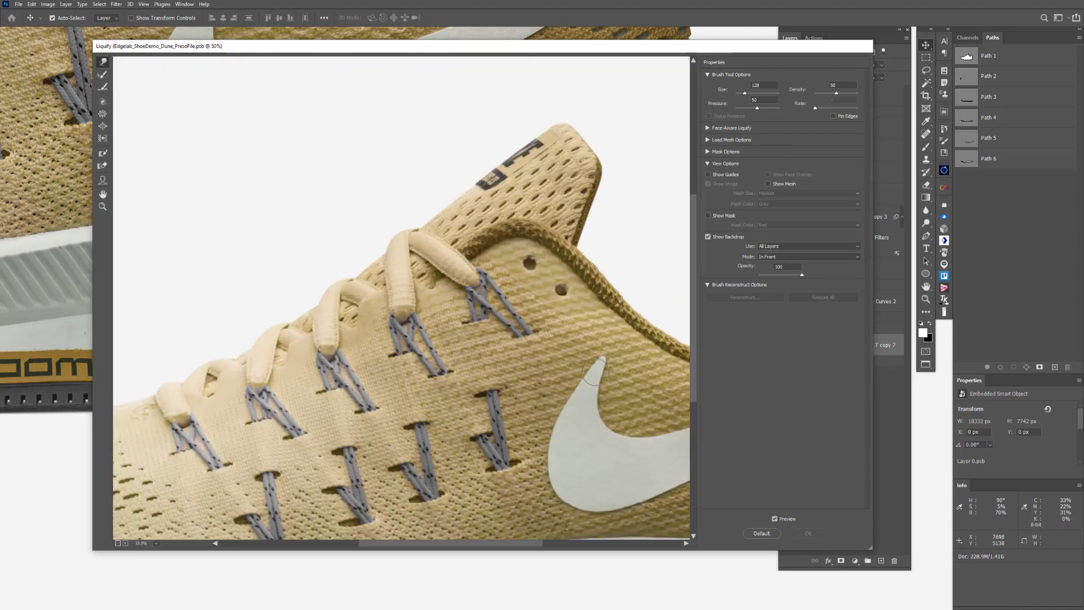
{"action": "scroll", "coordinate": [631, 410], "scroll_direction": "up", "scroll_amount": 1}
{"action": "scroll", "coordinate": [576, 297], "scroll_direction": "down", "scroll_amount": 2}
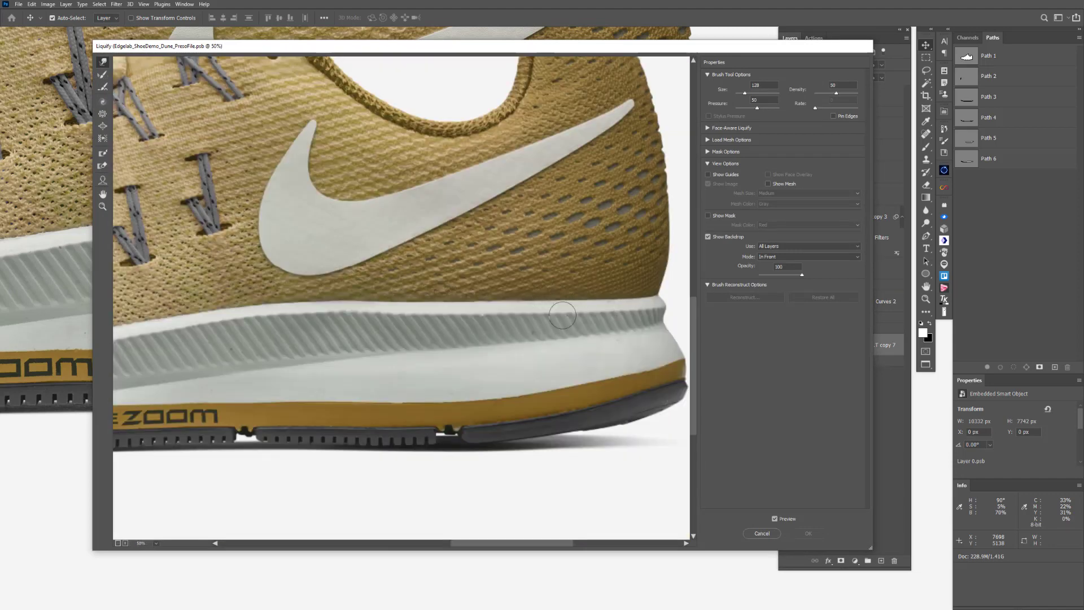
{"action": "scroll", "coordinate": [588, 312], "scroll_direction": "up", "scroll_amount": 1}
{"action": "scroll", "coordinate": [590, 311], "scroll_direction": "up", "scroll_amount": 1}
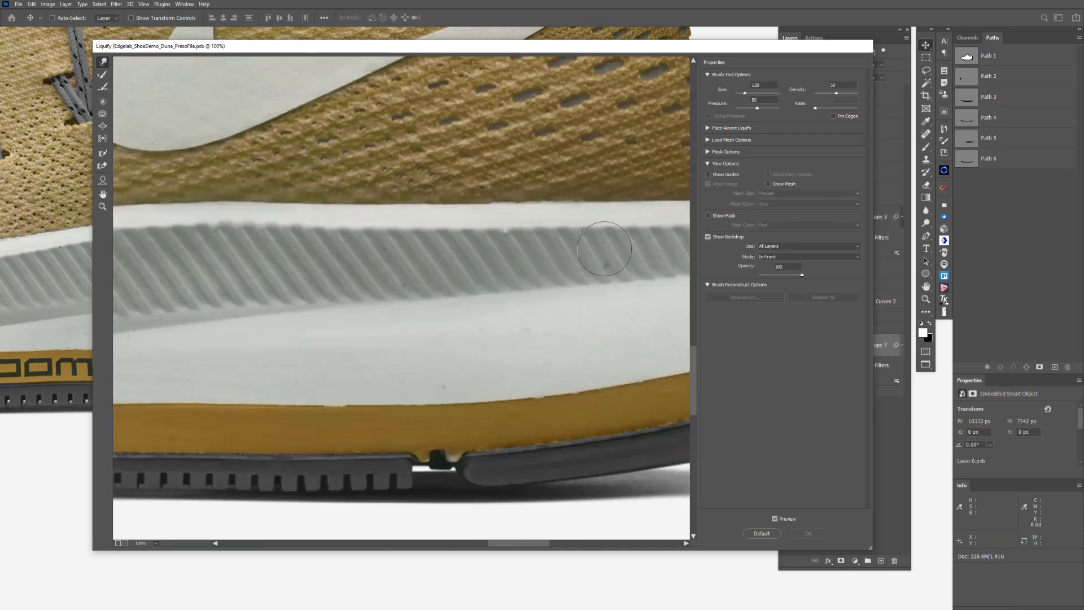
{"action": "left_click_drag", "start_coordinate": [604, 249], "coordinate": [487, 265]}
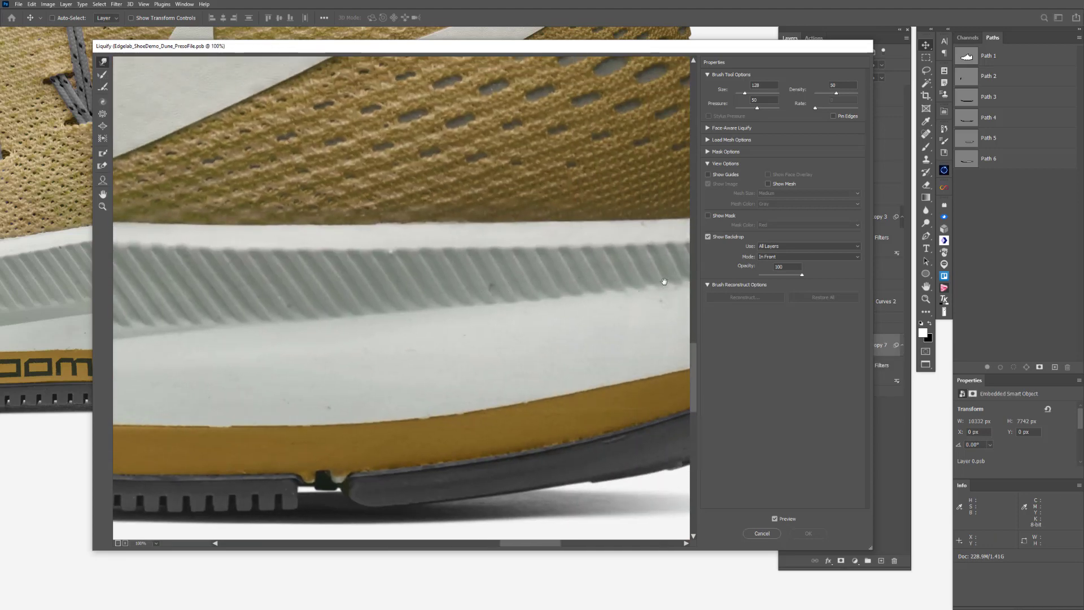
Use "Path 6 ++++++" as the Liquify backdrop and enlarge the brush to 250.
{"action": "left_click", "coordinate": [847, 246]}
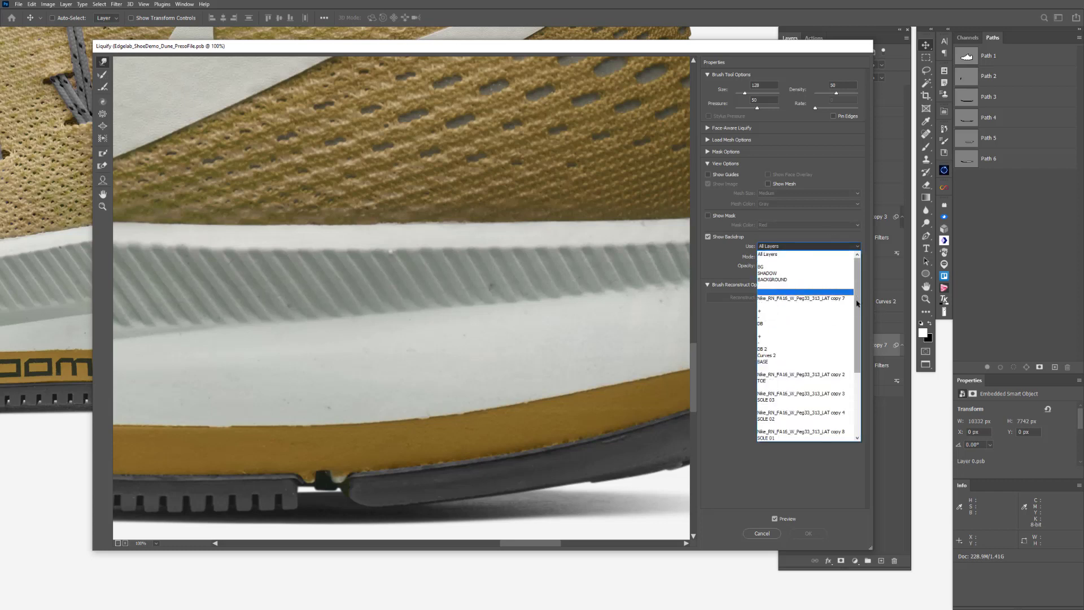
{"action": "left_click_drag", "start_coordinate": [857, 303], "coordinate": [872, 403]}
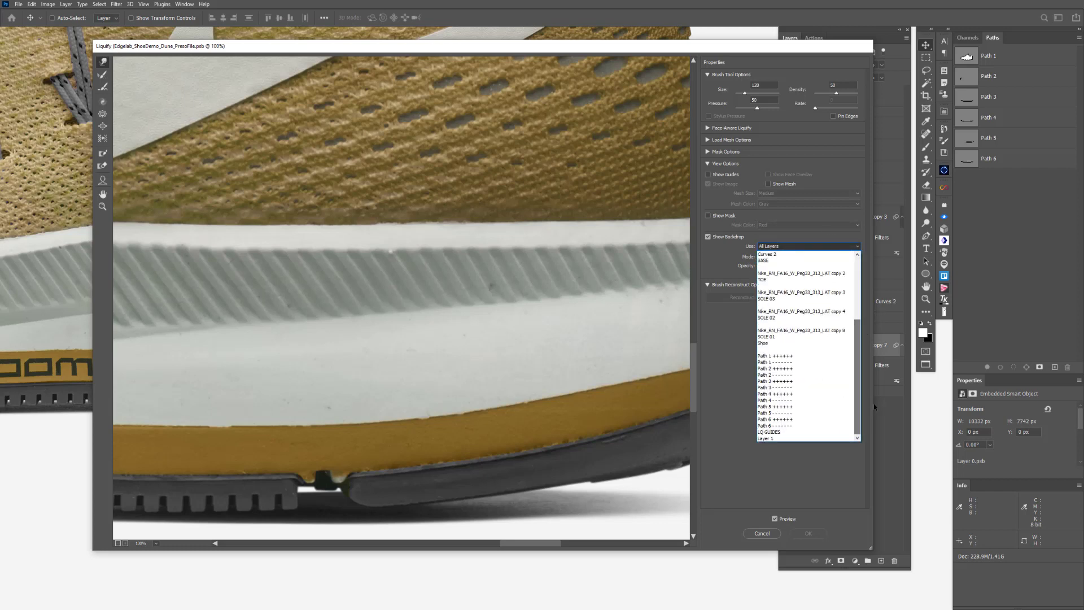
{"action": "left_click", "coordinate": [792, 420]}
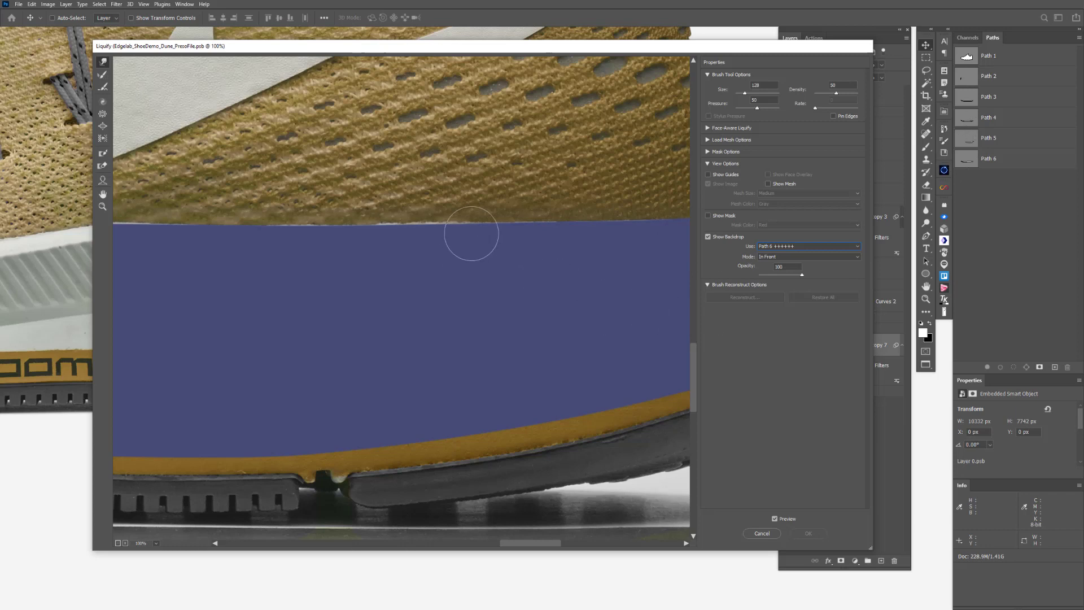
{"action": "key", "text": "bracketright"}
{"action": "key", "text": "bracketright"}
{"action": "key", "text": "bracketright"}
{"action": "key", "text": "bracketright"}
Push the fabric upper's lower edge against the purple guide from heel to midfoot, and apply the Liquify filter.
{"action": "left_click_drag", "start_coordinate": [413, 221], "coordinate": [353, 244]}
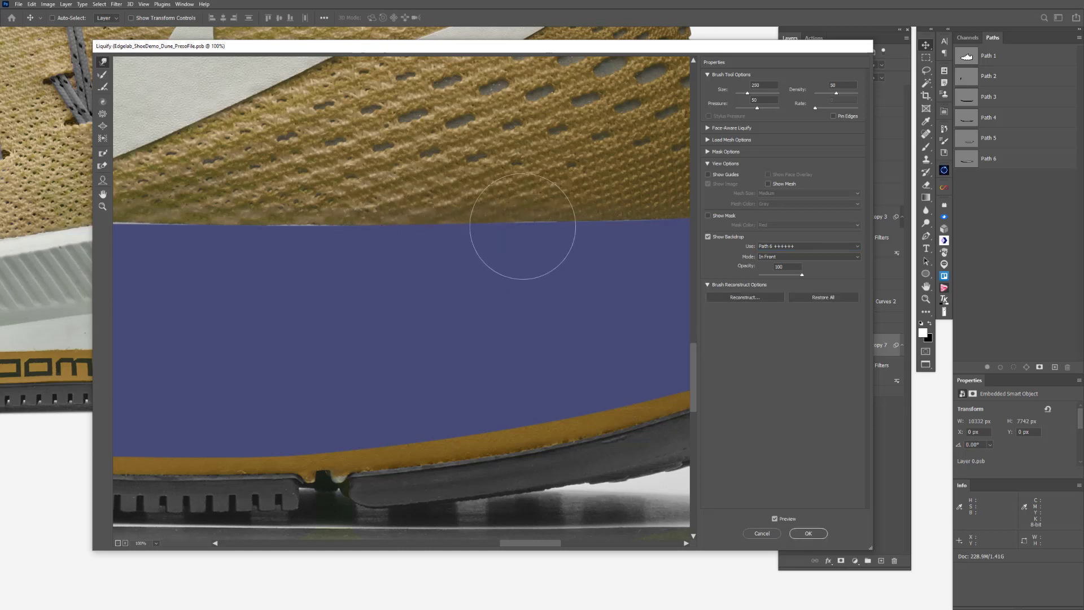
{"action": "left_click_drag", "start_coordinate": [611, 242], "coordinate": [460, 249]}
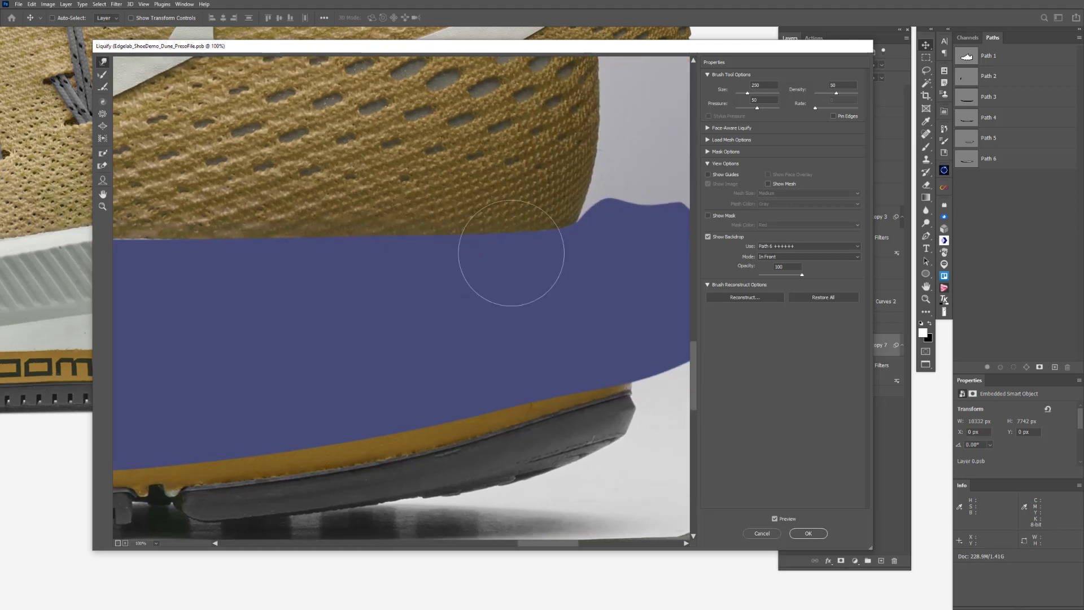
{"action": "left_click_drag", "start_coordinate": [344, 278], "coordinate": [473, 264]}
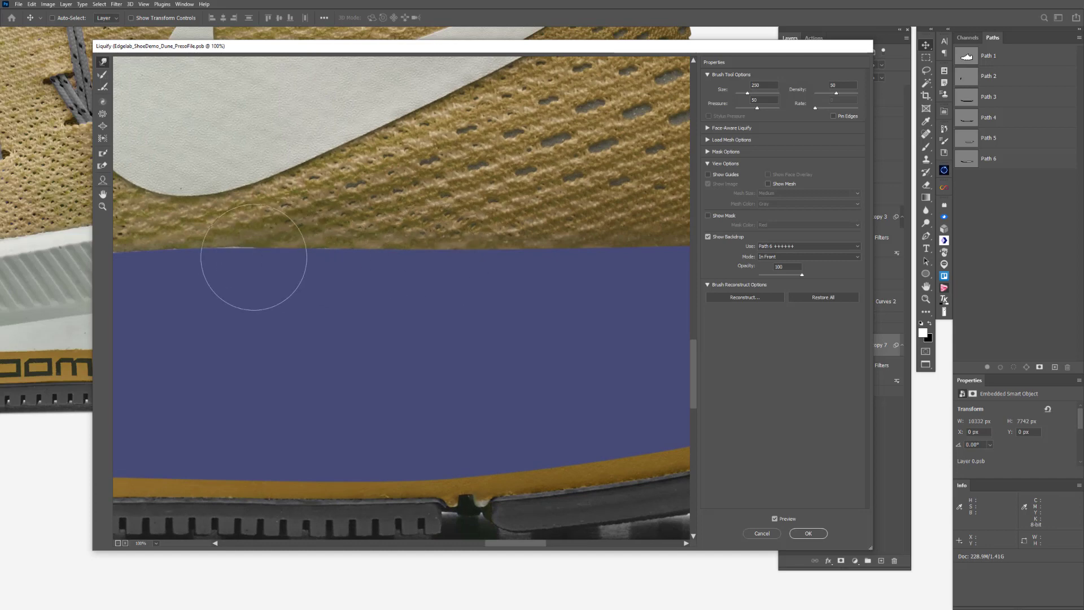
{"action": "left_click_drag", "start_coordinate": [256, 293], "coordinate": [527, 269]}
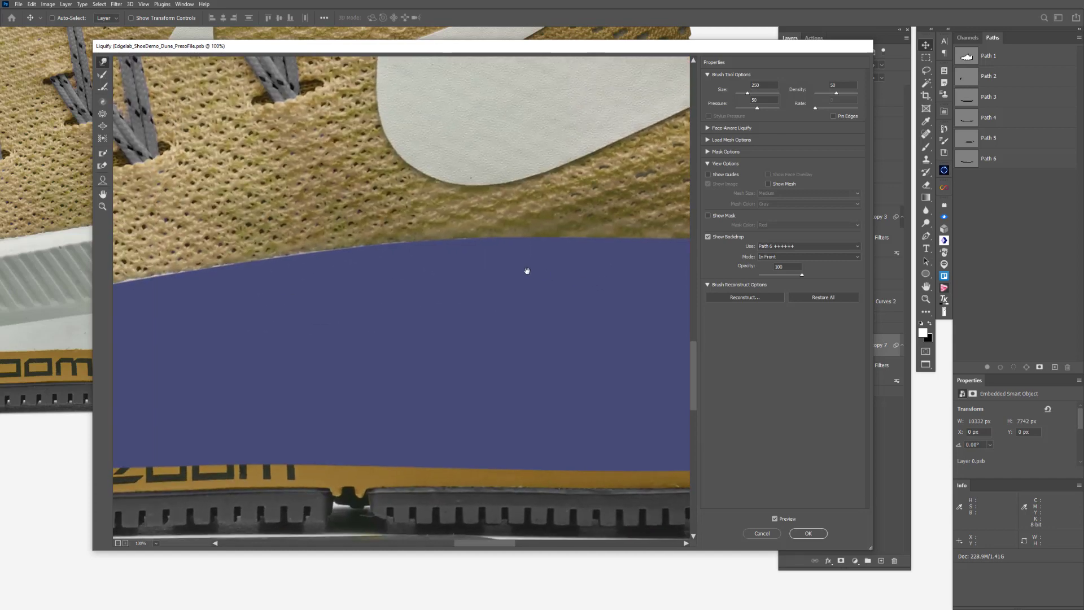
{"action": "left_click_drag", "start_coordinate": [387, 258], "coordinate": [514, 270]}
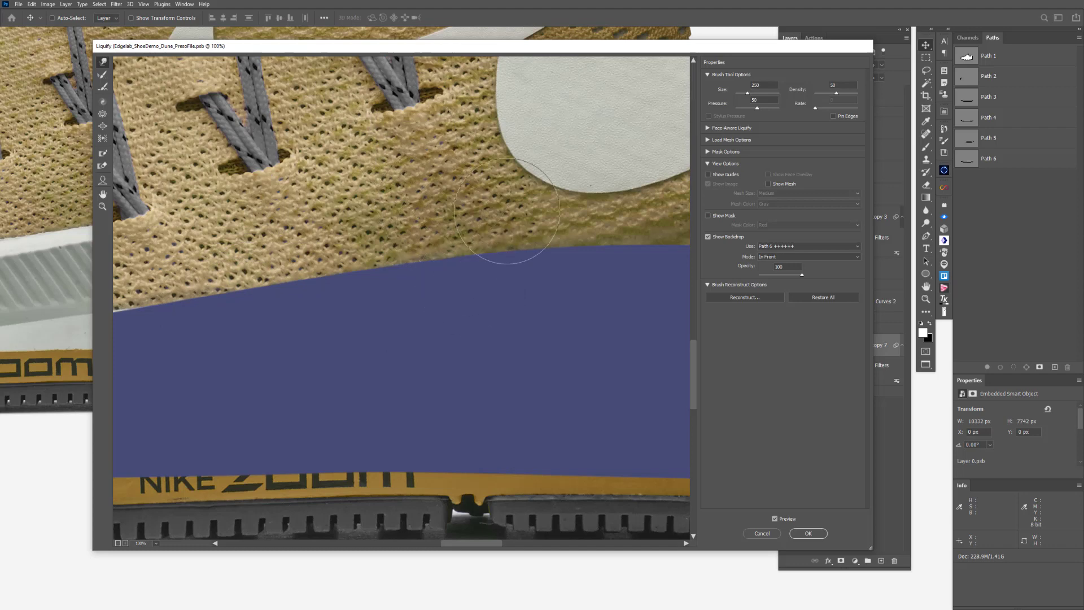
{"action": "left_click", "coordinate": [808, 533]}
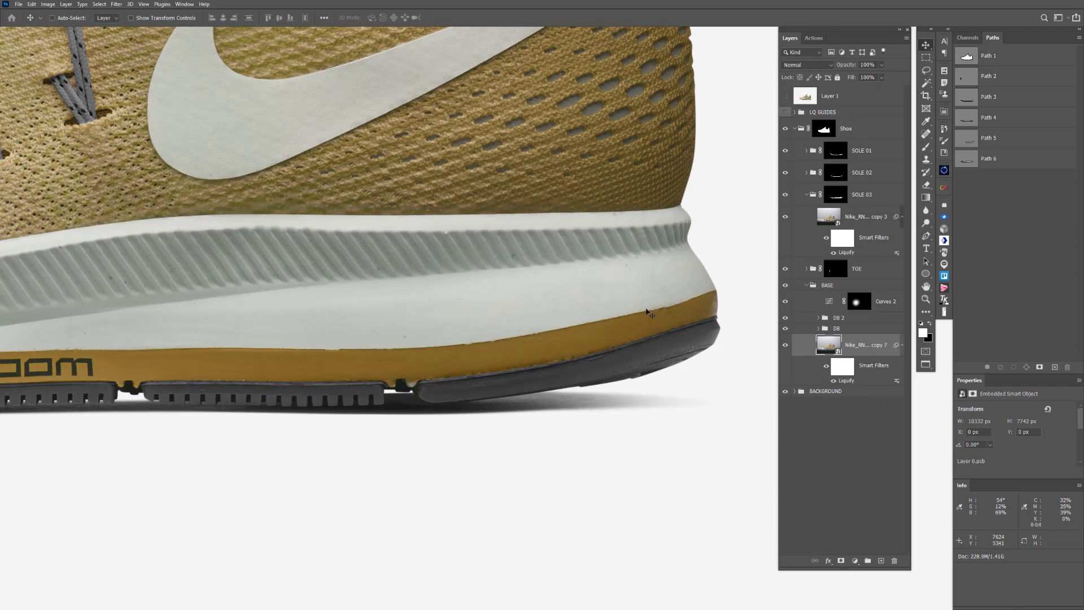
Compare the shoe before and after the BASE layer's Liquify by undoing and redoing it, ending with the filter applied.
{"action": "key", "text": "ctrl+z"}
{"action": "key", "text": "ctrl+shift+z"}
{"action": "key", "text": "ctrl+z"}
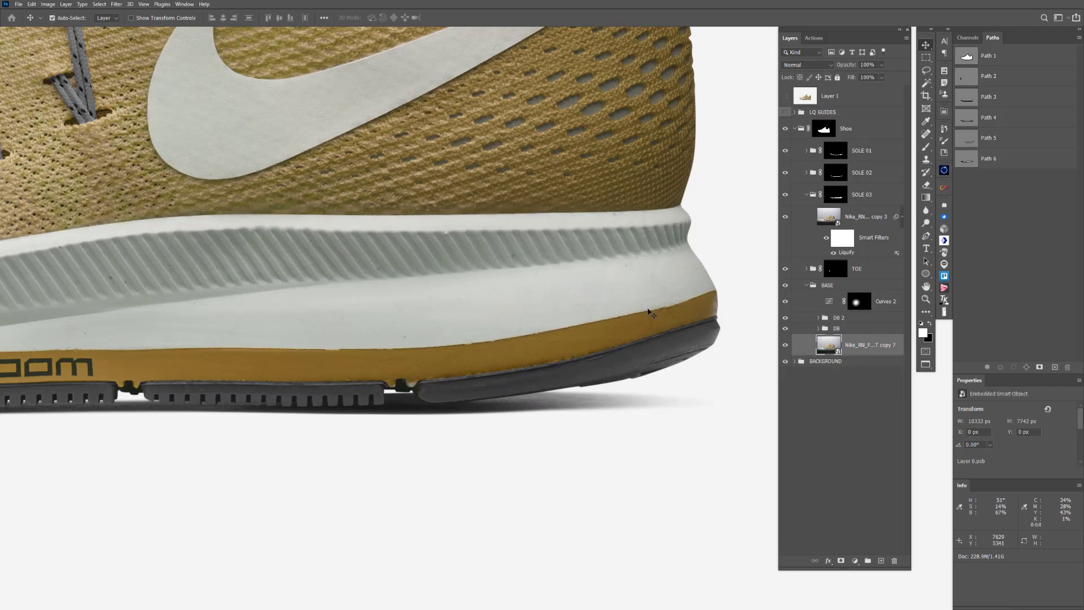
{"action": "key", "text": "ctrl+shift+z"}
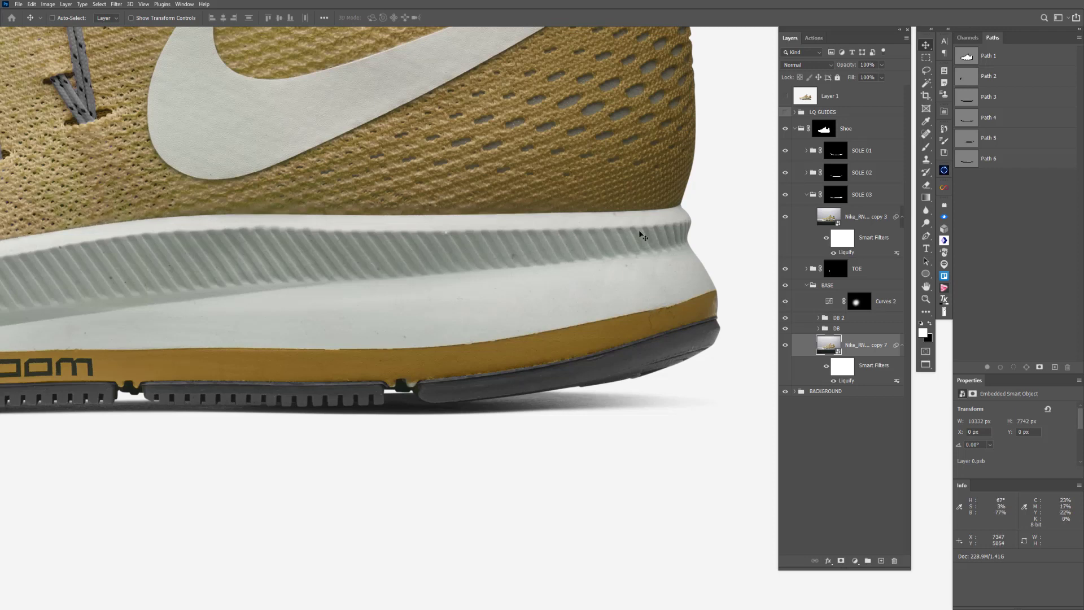
{"action": "key", "text": "ctrl+z"}
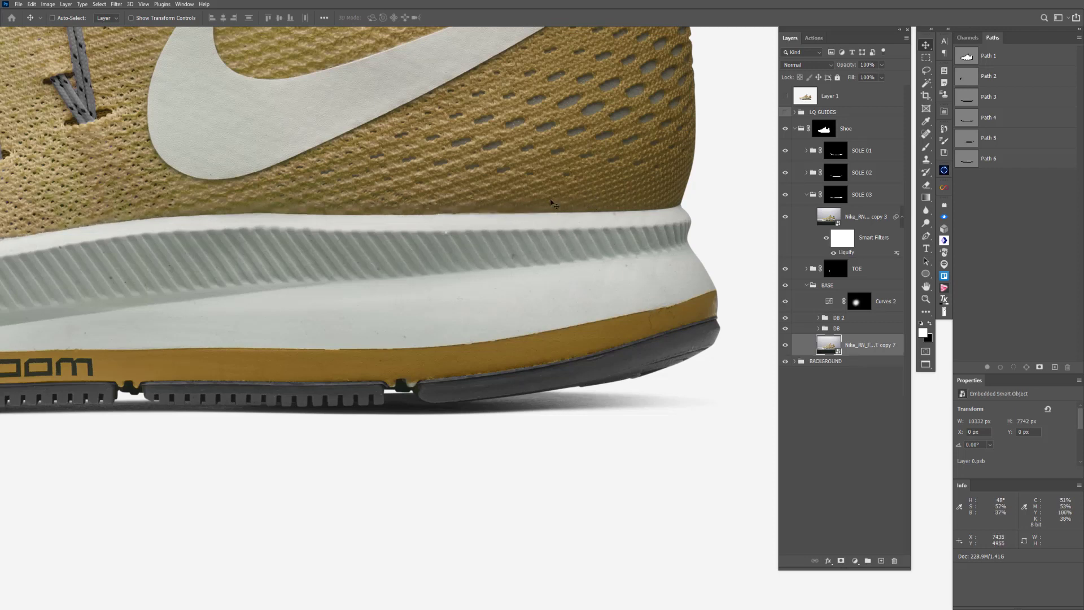
{"action": "key", "text": "ctrl+shift+z"}
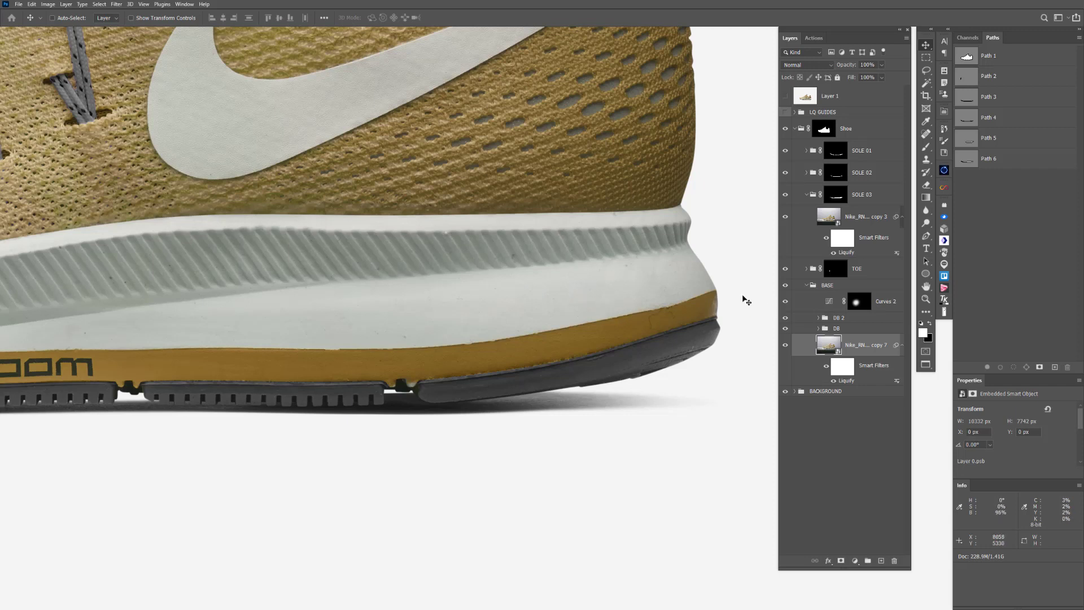
Collapse the BASE and SOLE 03 groups and review the guide layers inside the LQ GUIDES group.
{"action": "left_click", "coordinate": [807, 285]}
{"action": "left_click", "coordinate": [808, 195]}
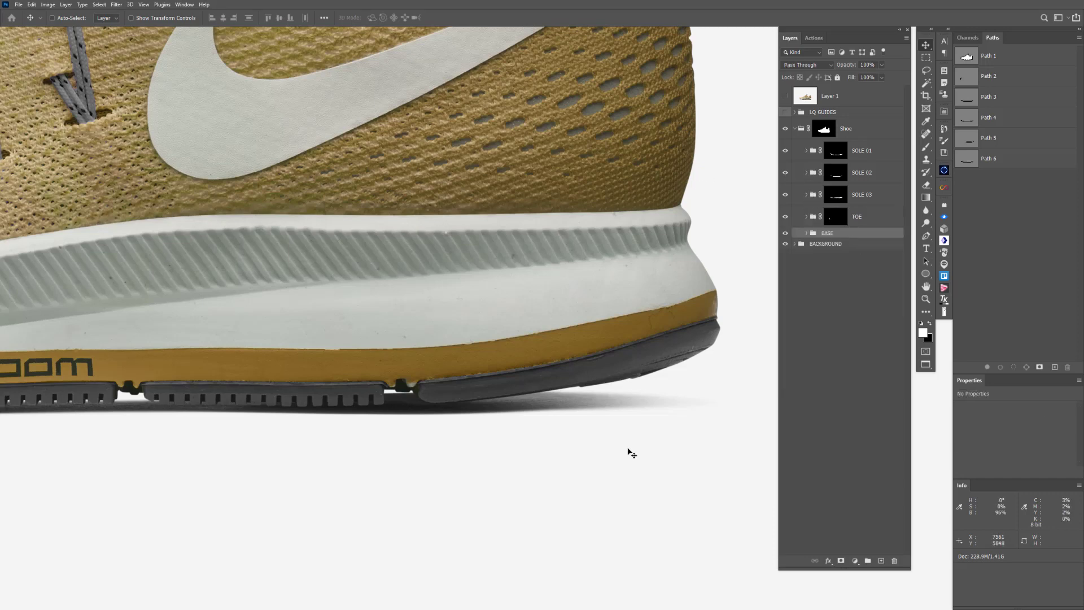
{"action": "scroll", "coordinate": [618, 429], "scroll_direction": "down", "scroll_amount": 2}
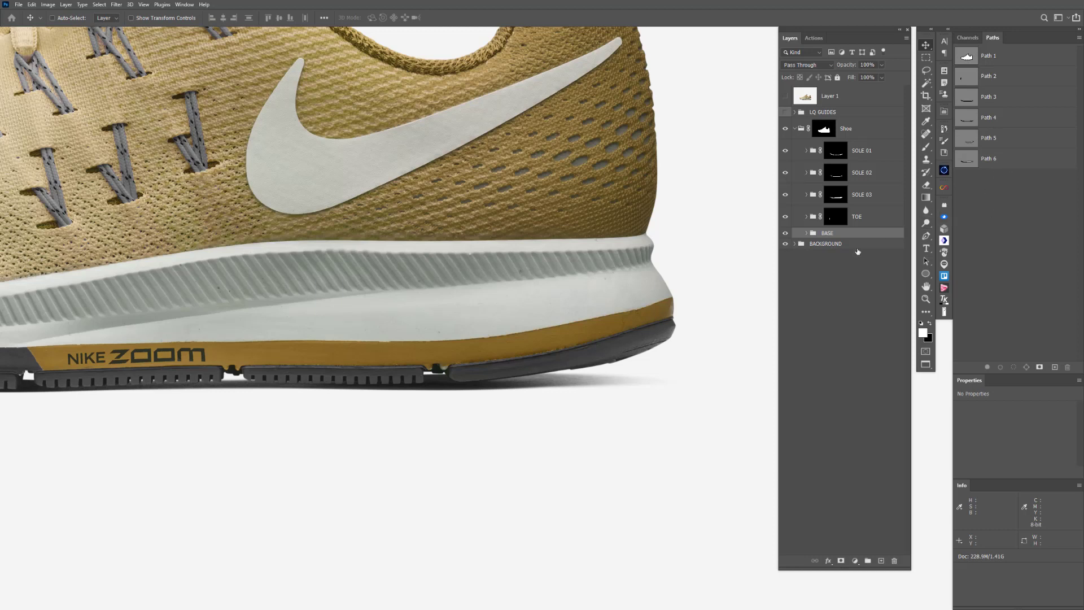
{"action": "left_click", "coordinate": [795, 113]}
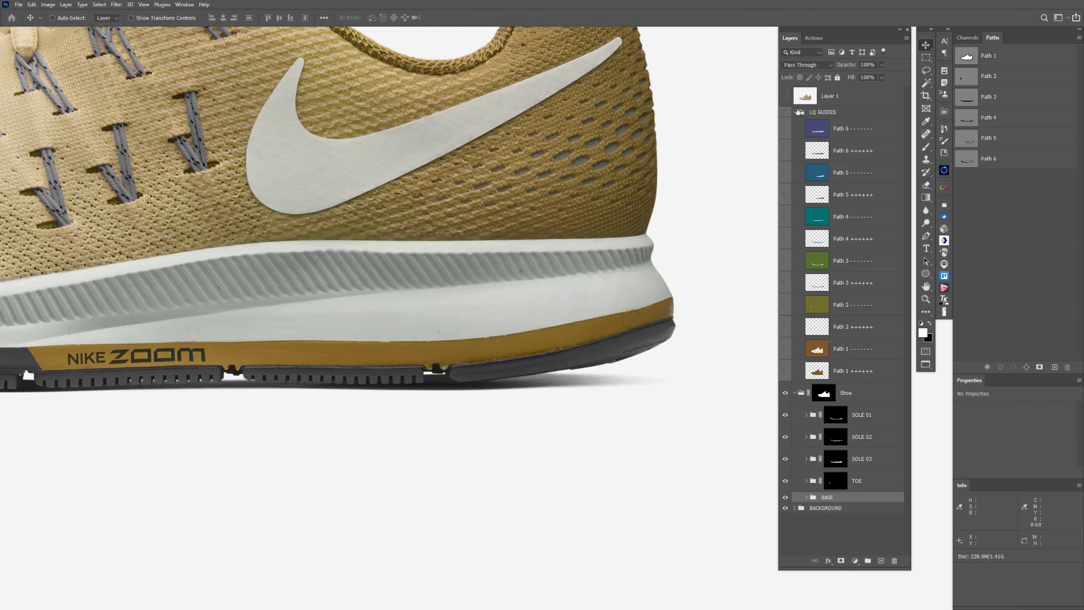
{"action": "left_click", "coordinate": [795, 112]}
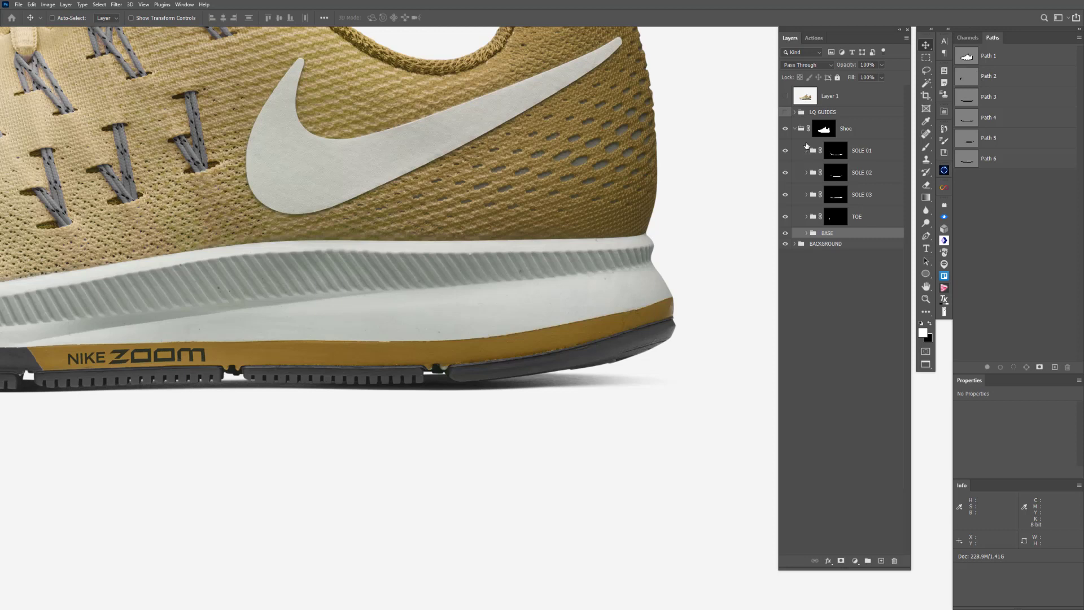
Go through the layer masks of the SOLE 01, Shoe, SOLE 02 and SOLE 03 groups.
{"action": "left_click", "coordinate": [834, 151]}
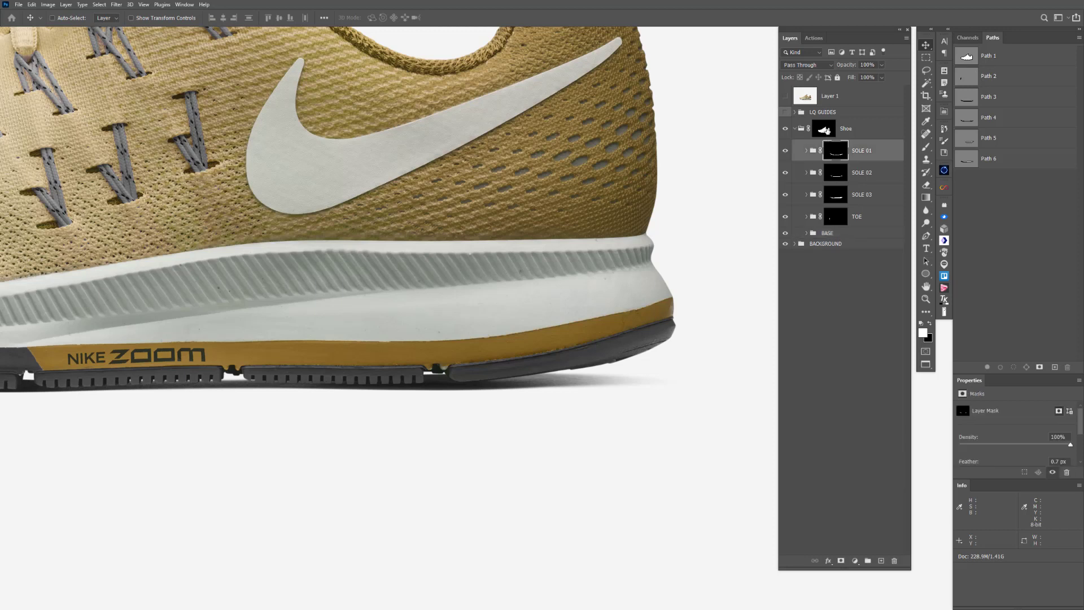
{"action": "left_click", "coordinate": [827, 130]}
{"action": "left_click", "coordinate": [840, 176]}
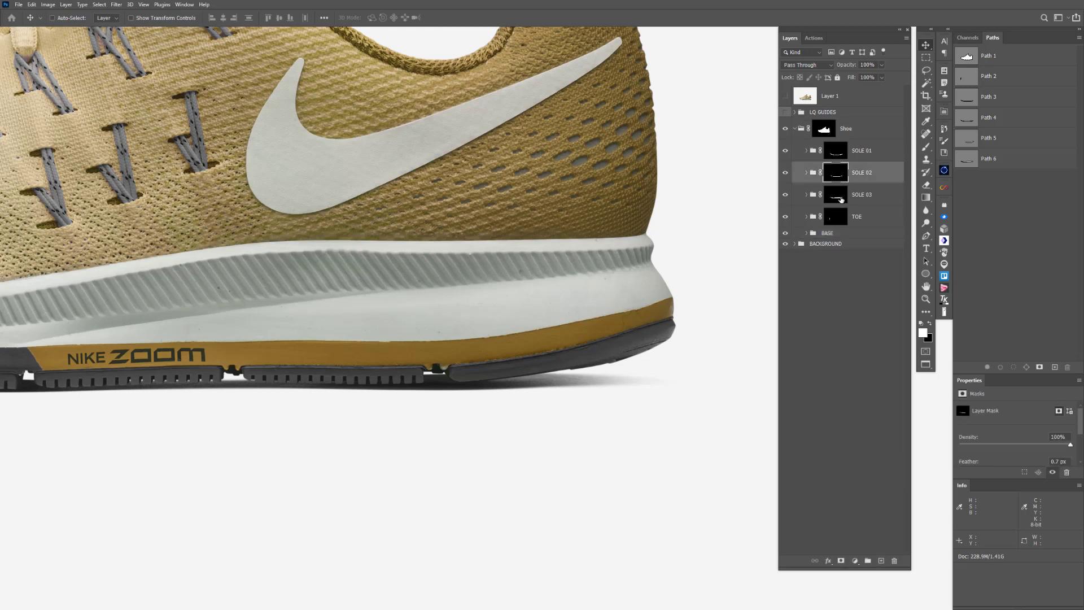
{"action": "left_click", "coordinate": [841, 200]}
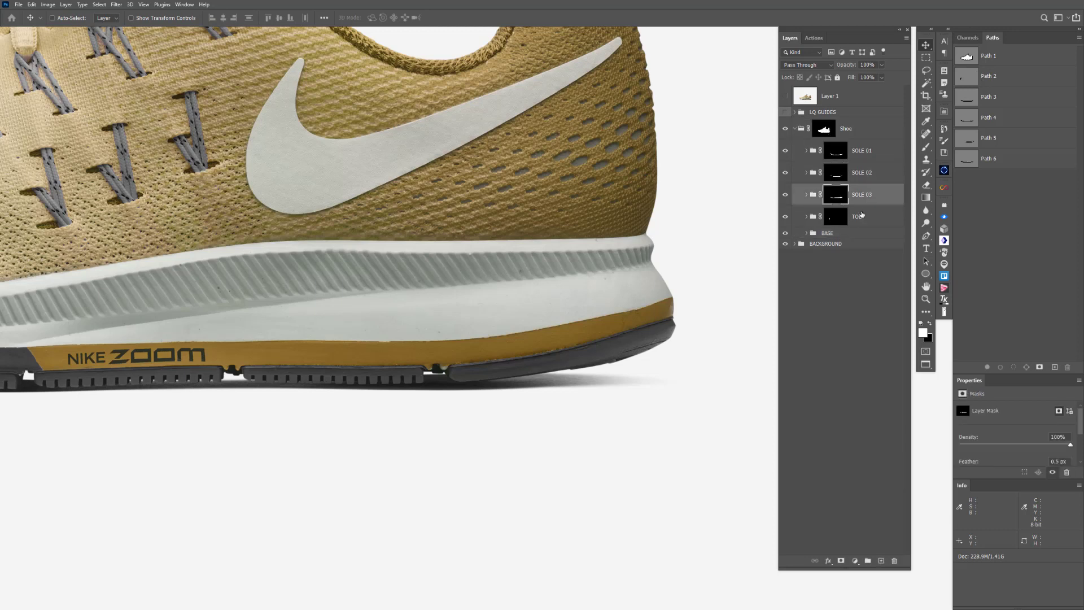
Move the liquified shoe image layer out of the BASE group to directly below the Shoe group.
{"action": "left_click", "coordinate": [795, 130]}
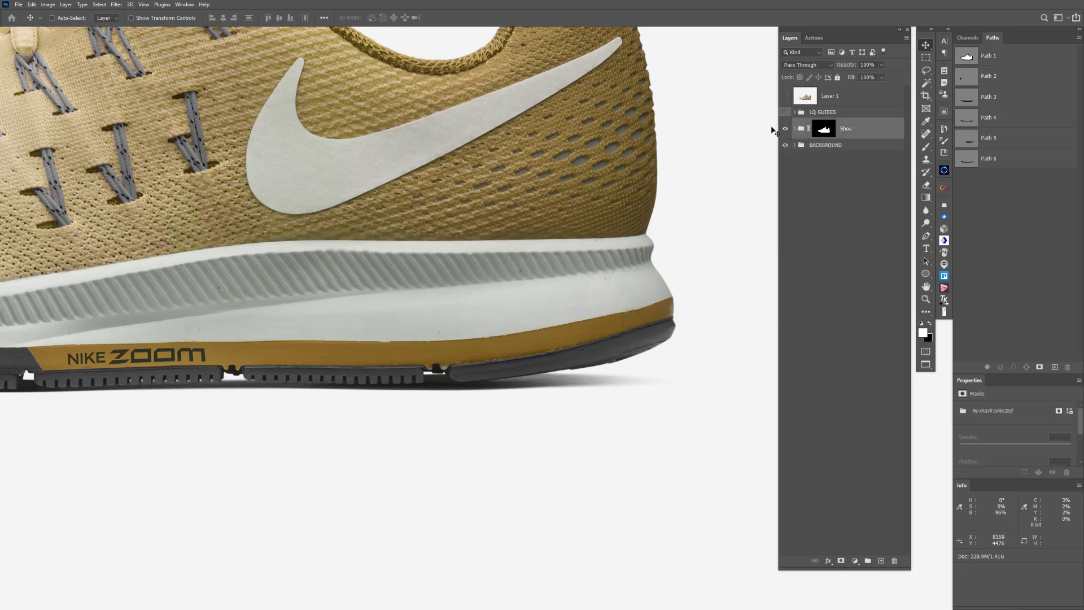
{"action": "left_click", "coordinate": [795, 129]}
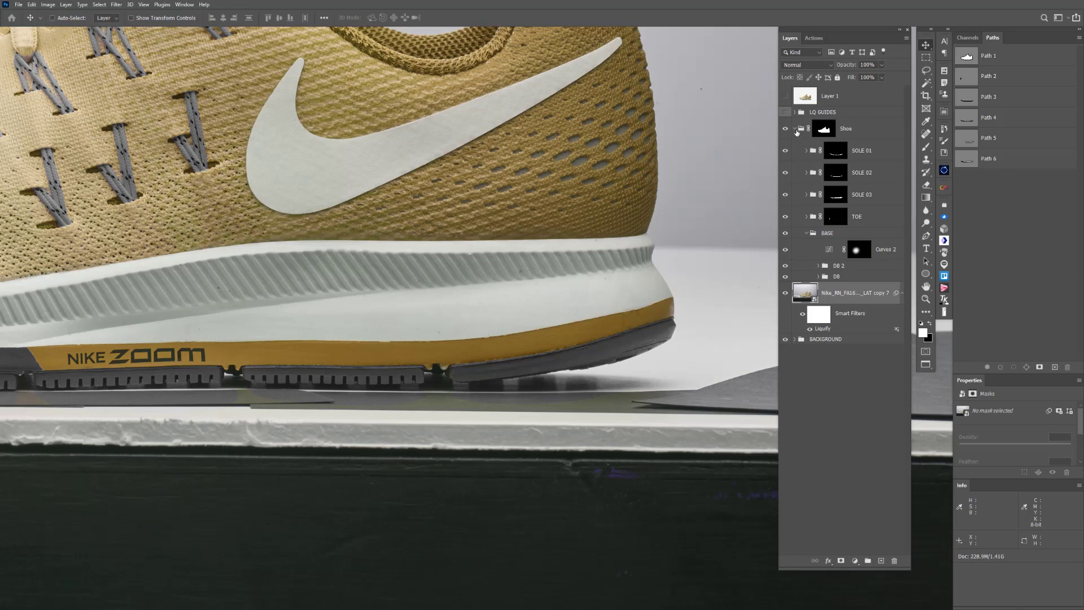
{"action": "left_click", "coordinate": [795, 129]}
Delete the LQ GUIDES and Shoe groups and clear the smart filters from the remaining shoe image layer.
{"action": "left_click", "coordinate": [867, 130]}
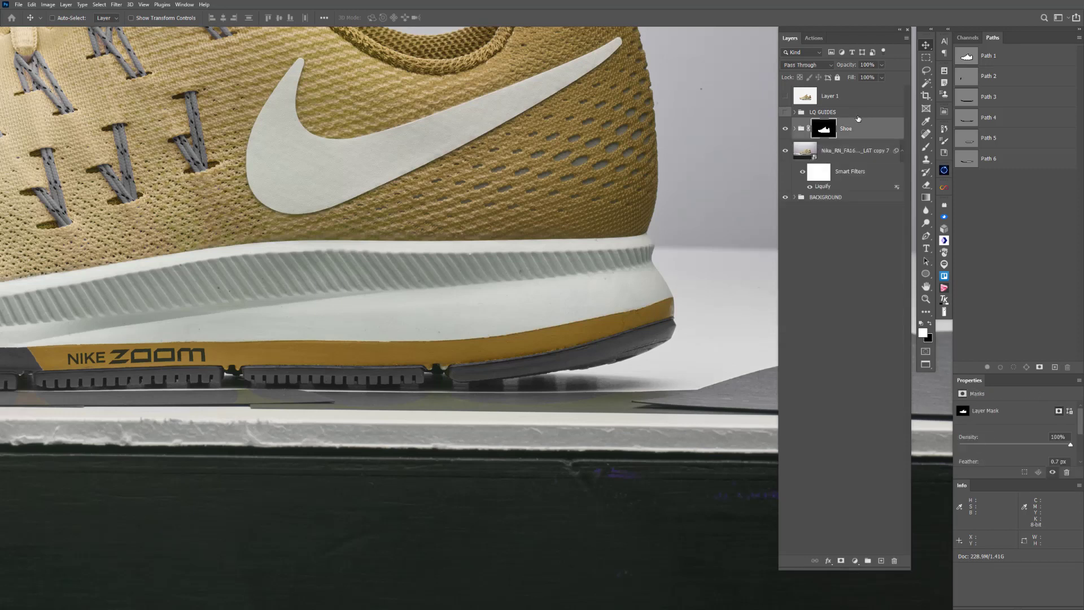
{"action": "left_click", "coordinate": [857, 114], "text": "shift"}
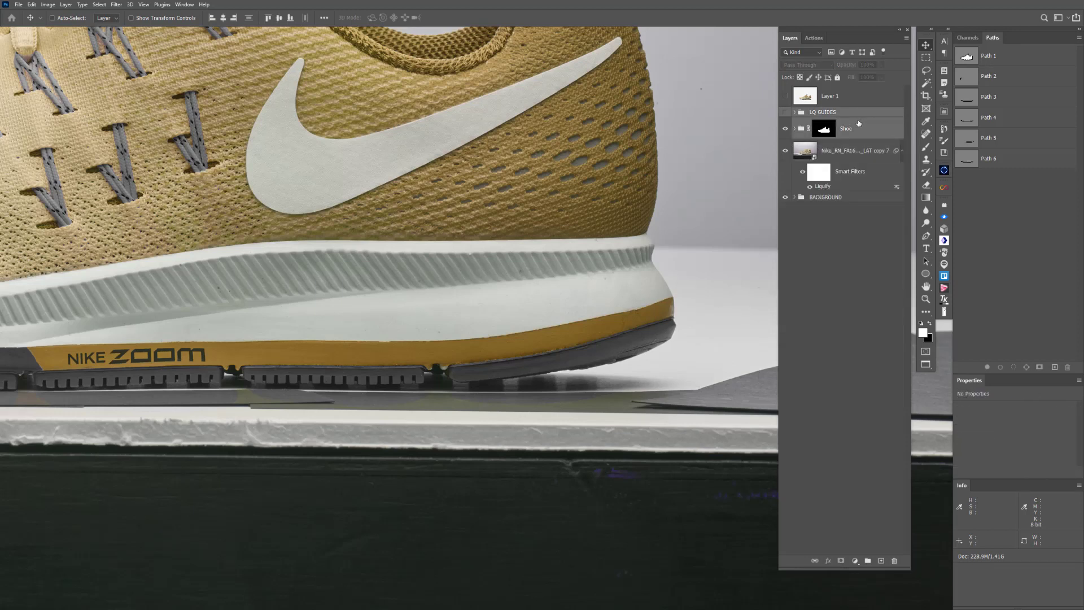
{"action": "key", "text": "Delete"}
{"action": "right_click", "coordinate": [855, 141]}
{"action": "left_click", "coordinate": [875, 154]}
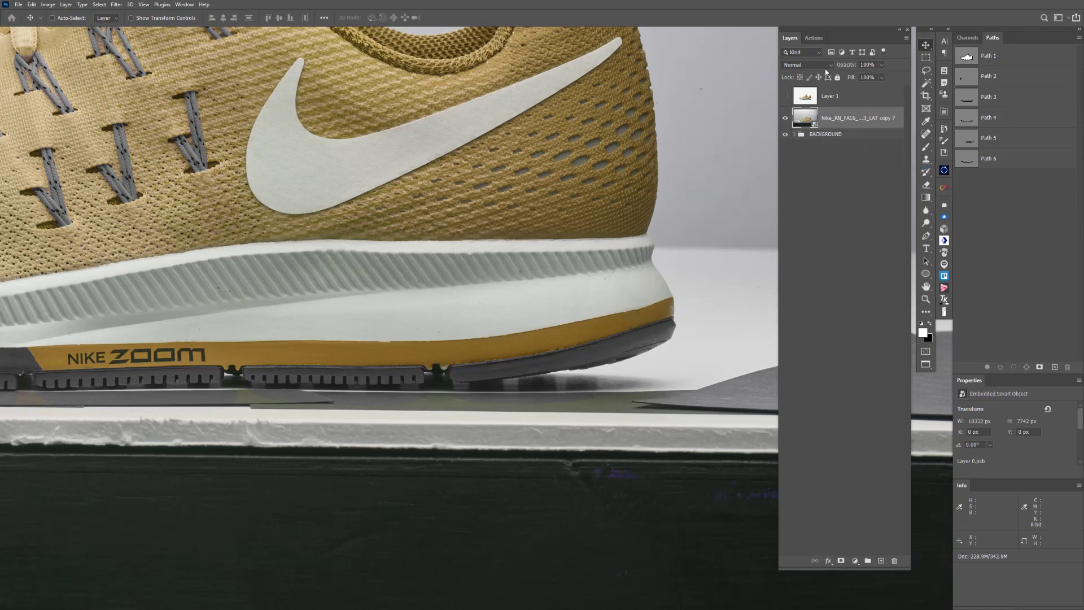
Detach the Actions panel and park it beside the Layers panel, leaving the GUIDESETTER2020 action states untouched.
{"action": "left_click", "coordinate": [804, 38]}
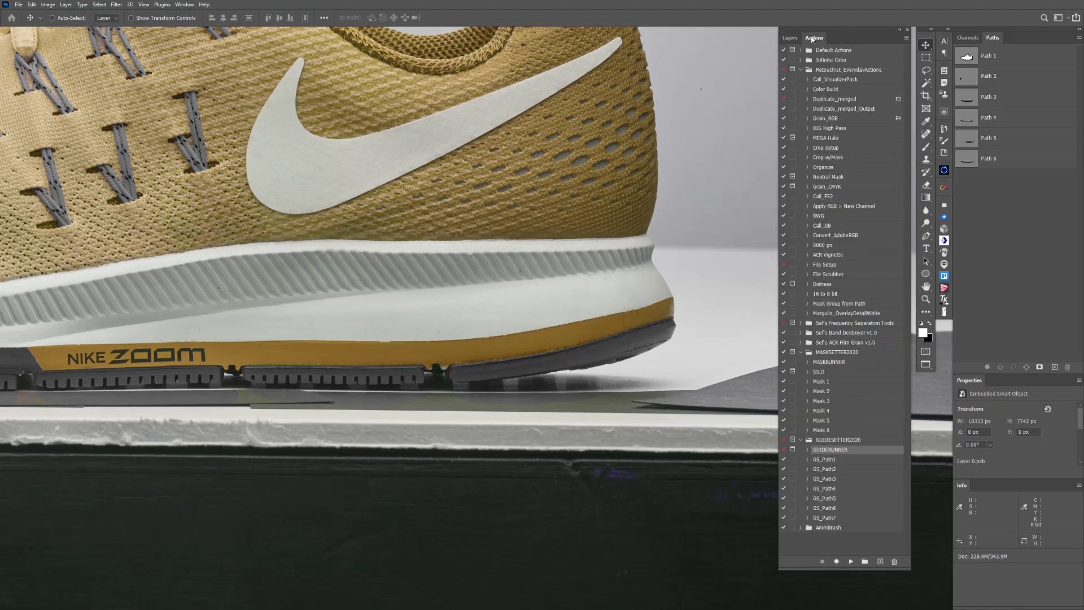
{"action": "left_click_drag", "start_coordinate": [807, 43], "coordinate": [596, 42]}
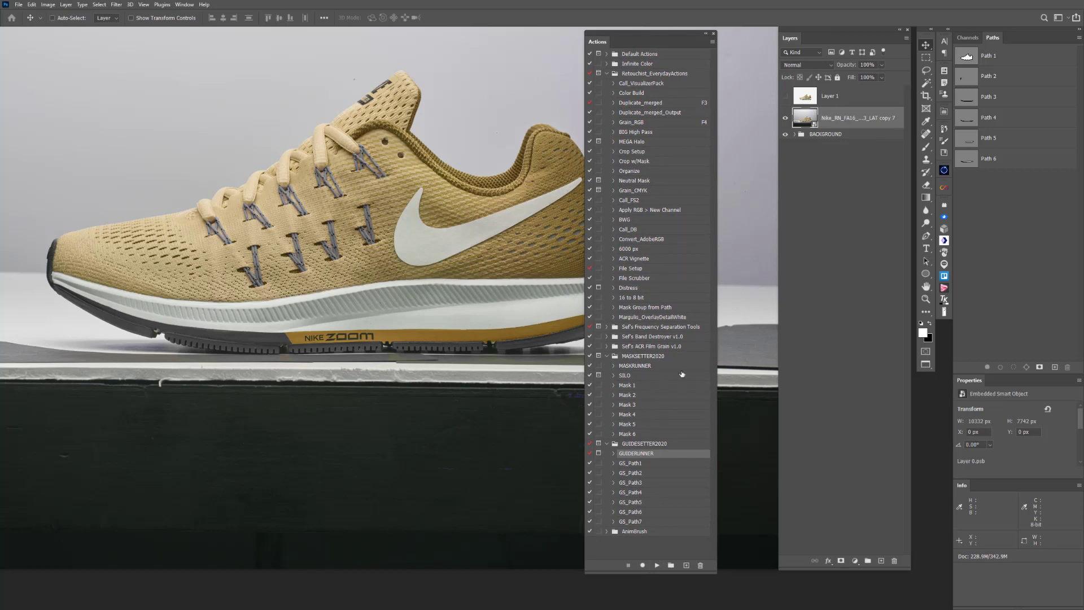
{"action": "left_click_drag", "start_coordinate": [667, 35], "coordinate": [726, 30]}
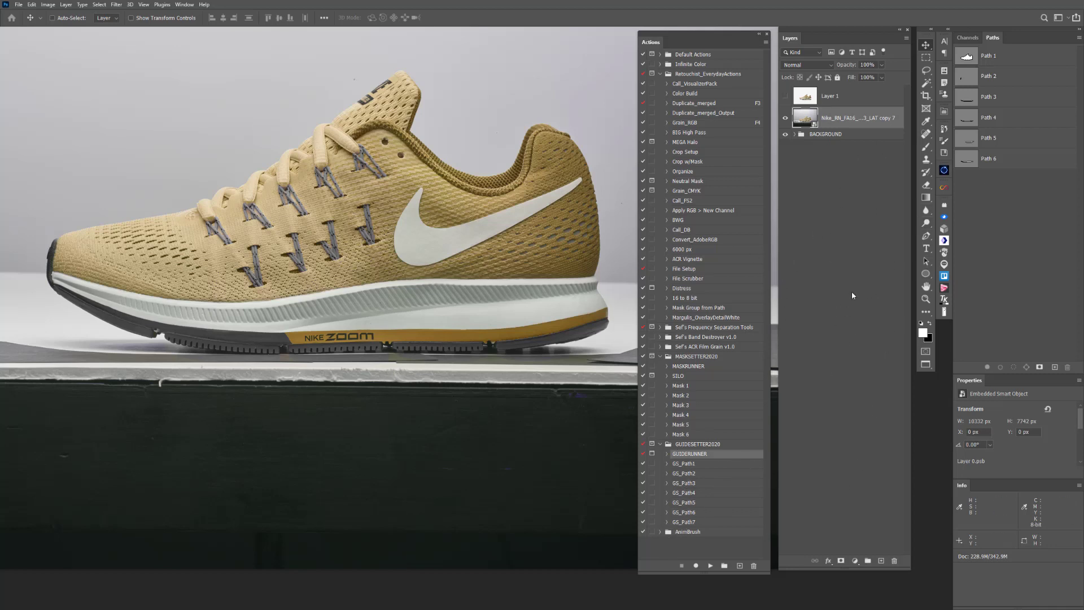
{"action": "left_click", "coordinate": [644, 523]}
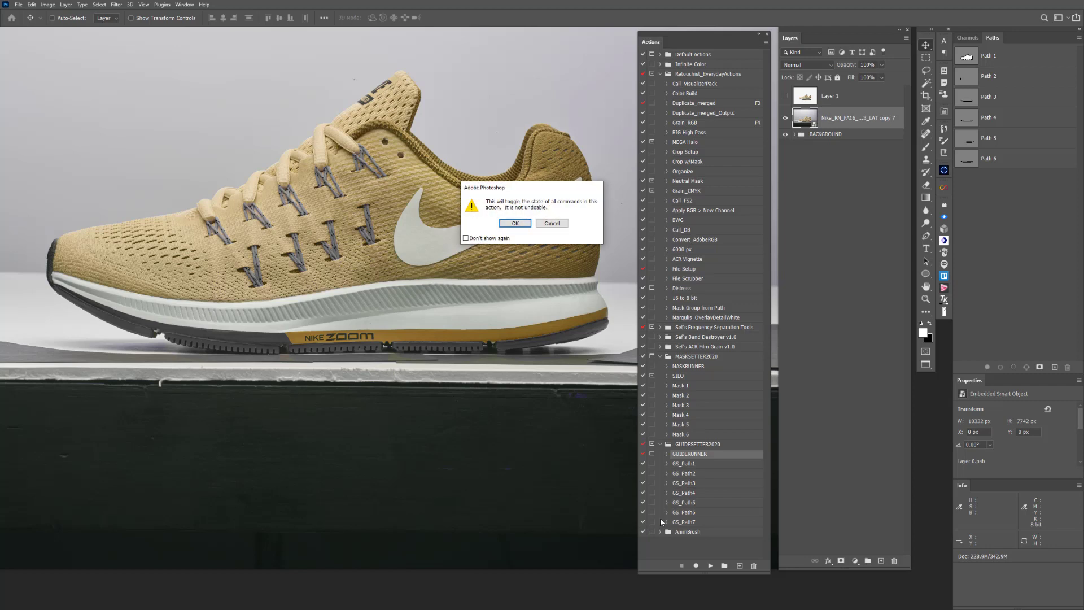
{"action": "left_click", "coordinate": [554, 223]}
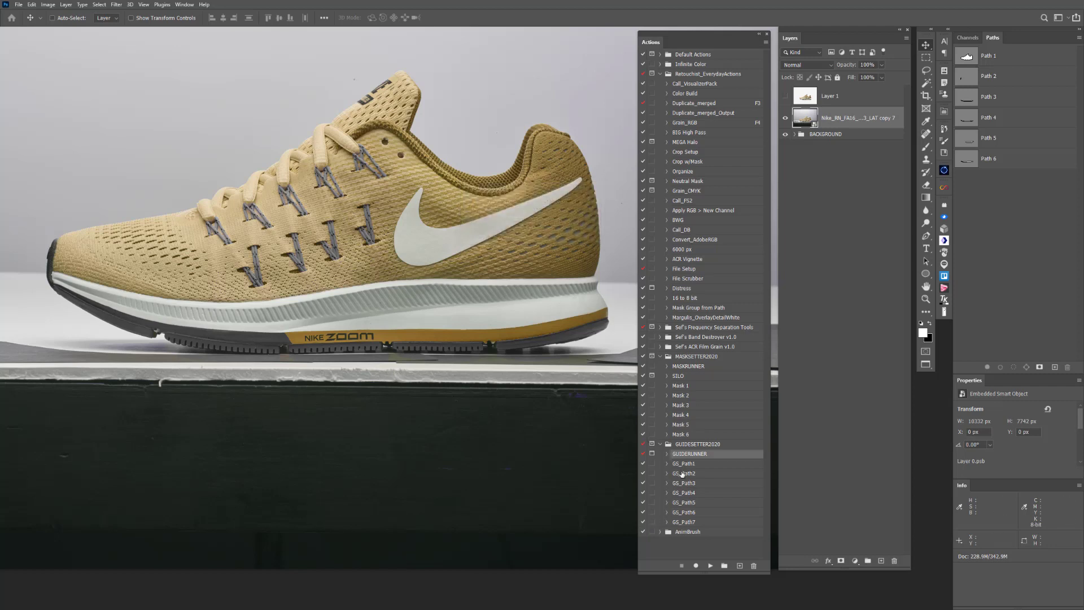
Enable the Stop message in the GUIDERUNNER action, exclude its GS_Path7 command, and play the action up to the message.
{"action": "left_click", "coordinate": [667, 453]}
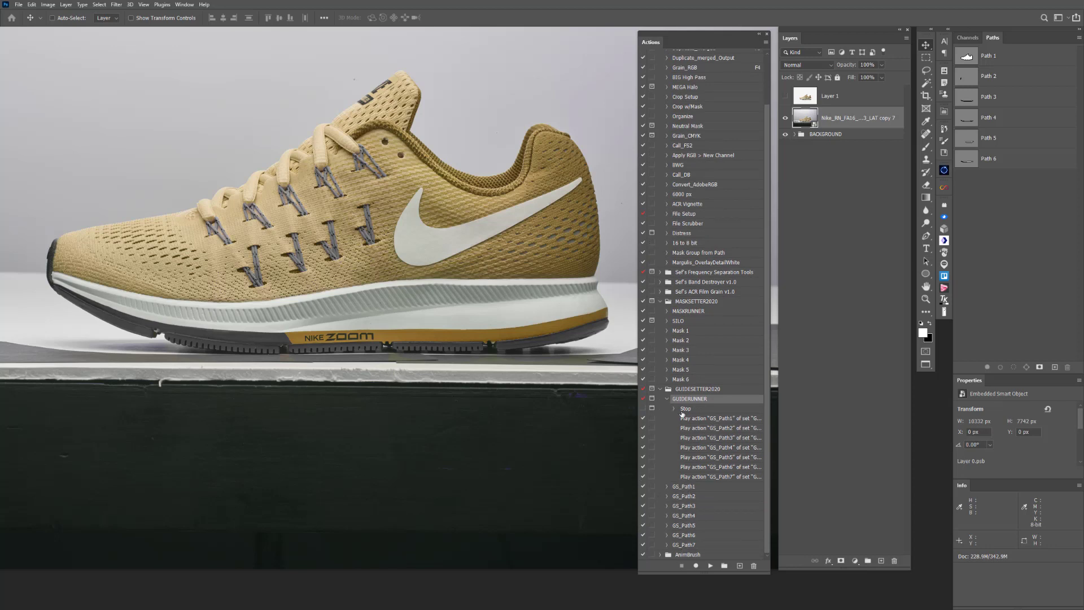
{"action": "left_click", "coordinate": [644, 408]}
{"action": "left_click", "coordinate": [711, 565]}
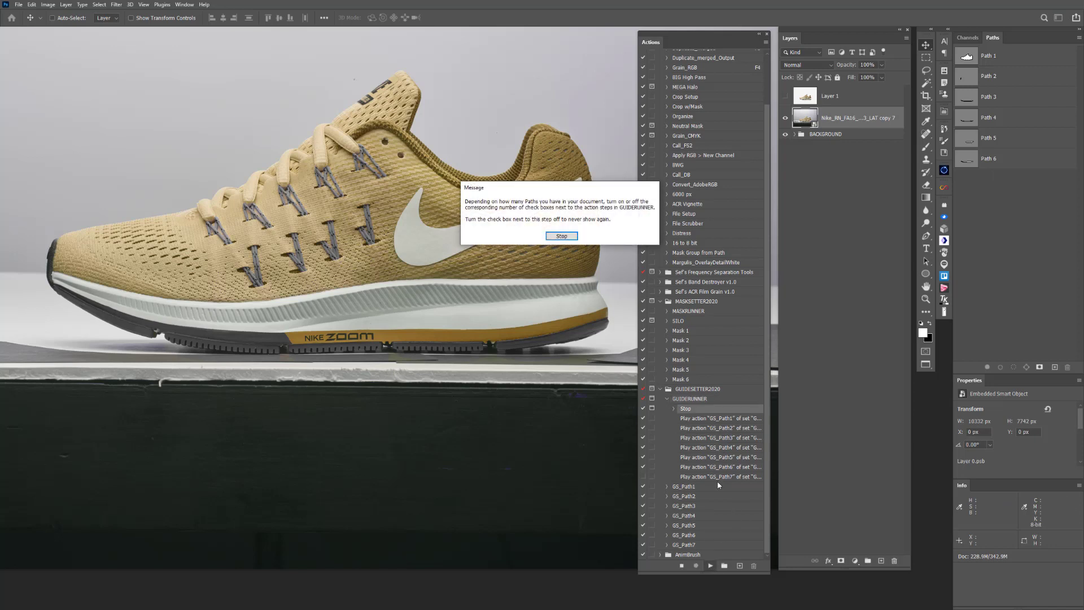
{"action": "left_click_drag", "start_coordinate": [561, 188], "coordinate": [606, 185]}
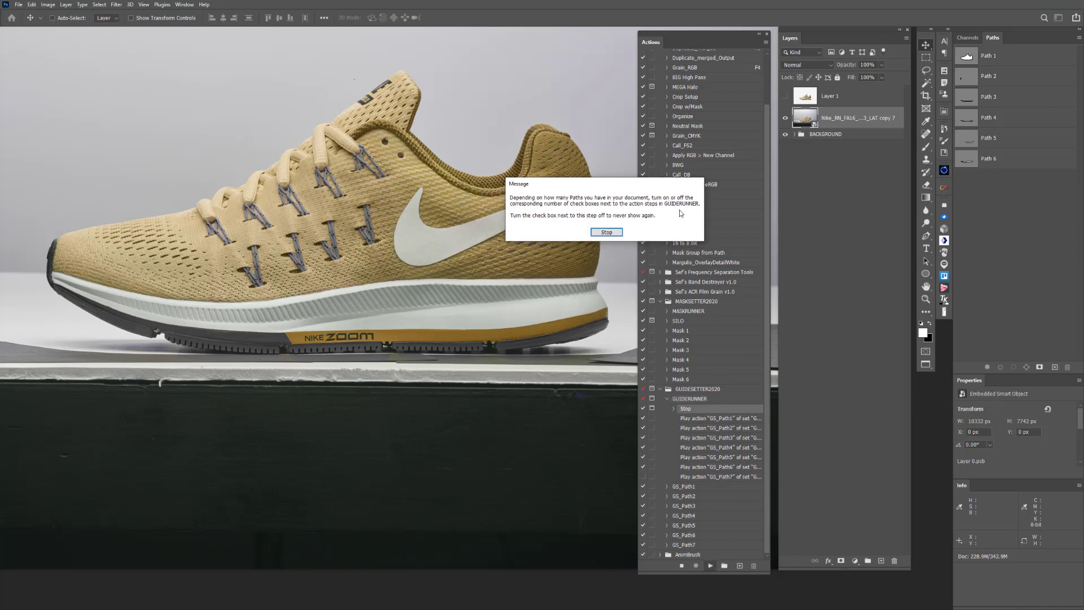
{"action": "left_click", "coordinate": [606, 232]}
Play GUIDERUNNER to generate the LQ GUIDES layers for Paths 1 to 6, and collapse and hide the group.
{"action": "left_click", "coordinate": [710, 566]}
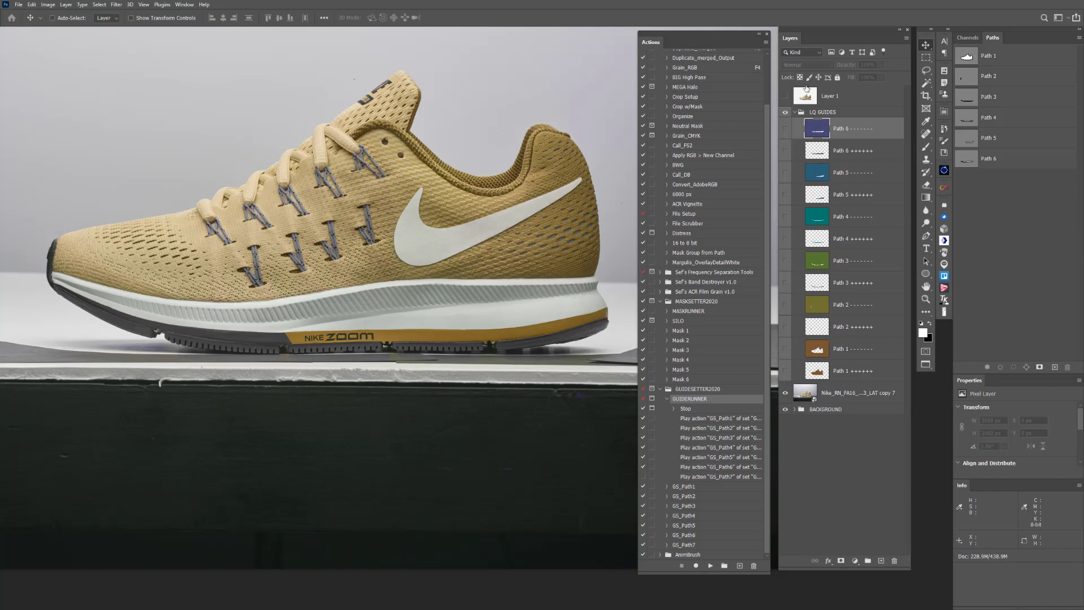
{"action": "left_click", "coordinate": [795, 112]}
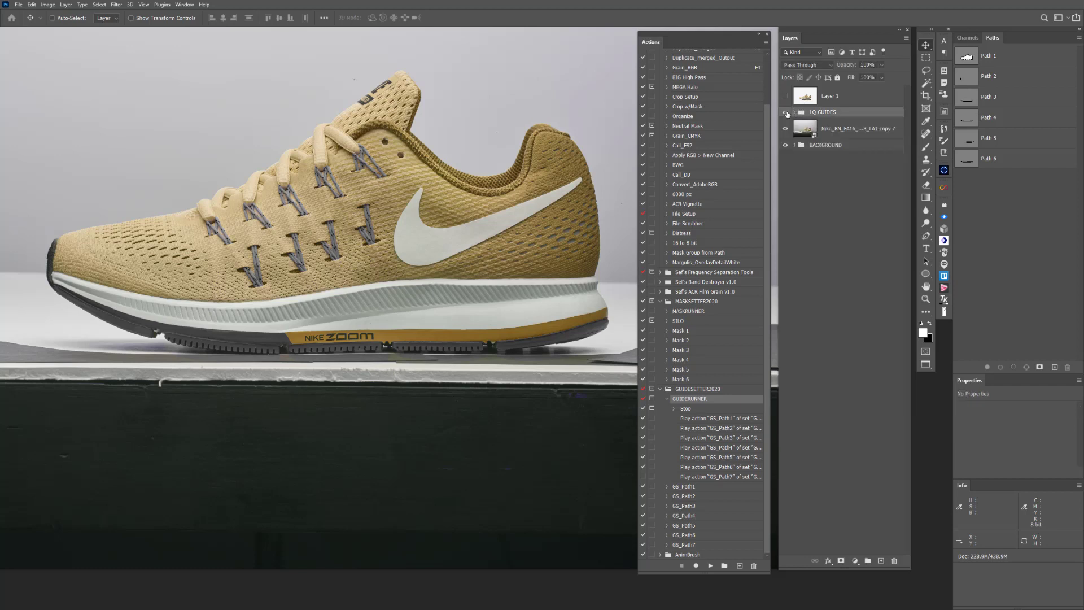
{"action": "left_click", "coordinate": [786, 113]}
Run the MASKRUNNER action from MASKSETTER2020 on the shoe image layer to build the SILO group with Mask 1 to Mask 6.
{"action": "left_click", "coordinate": [790, 128]}
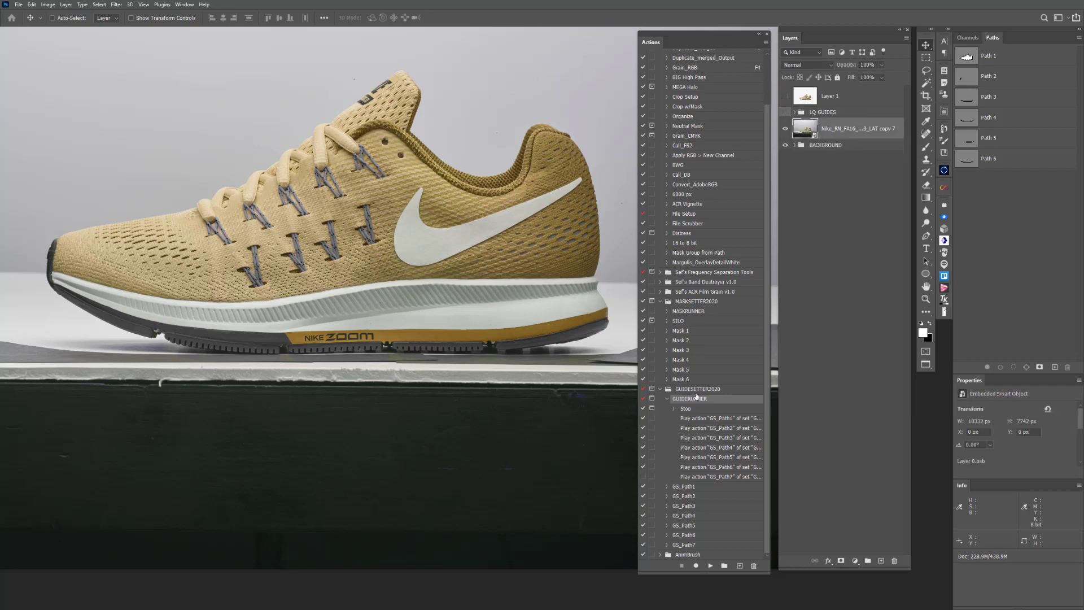
{"action": "left_click", "coordinate": [660, 389]}
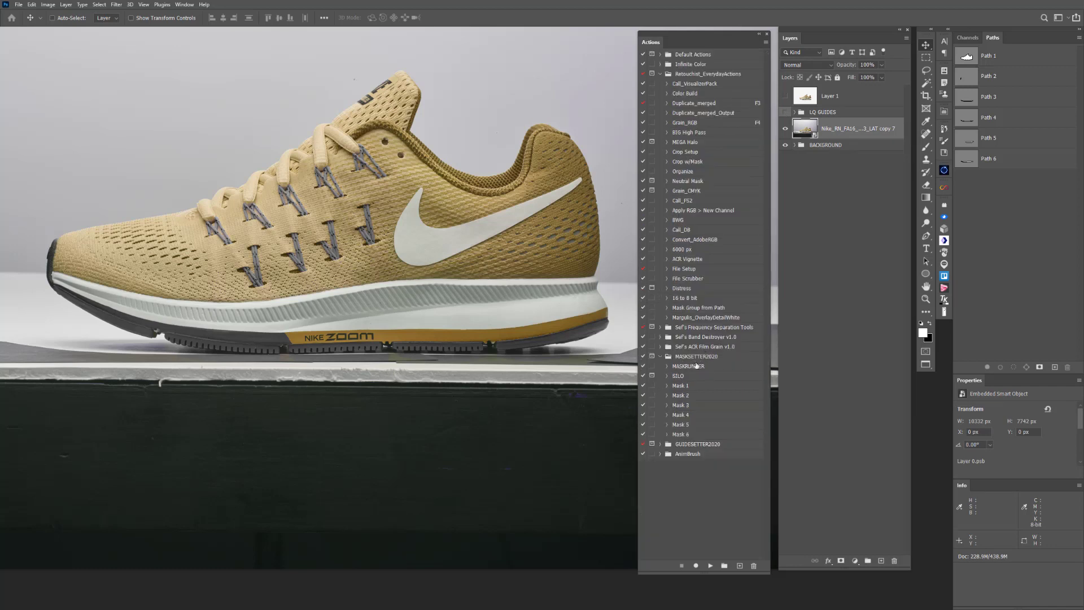
{"action": "left_click", "coordinate": [695, 367]}
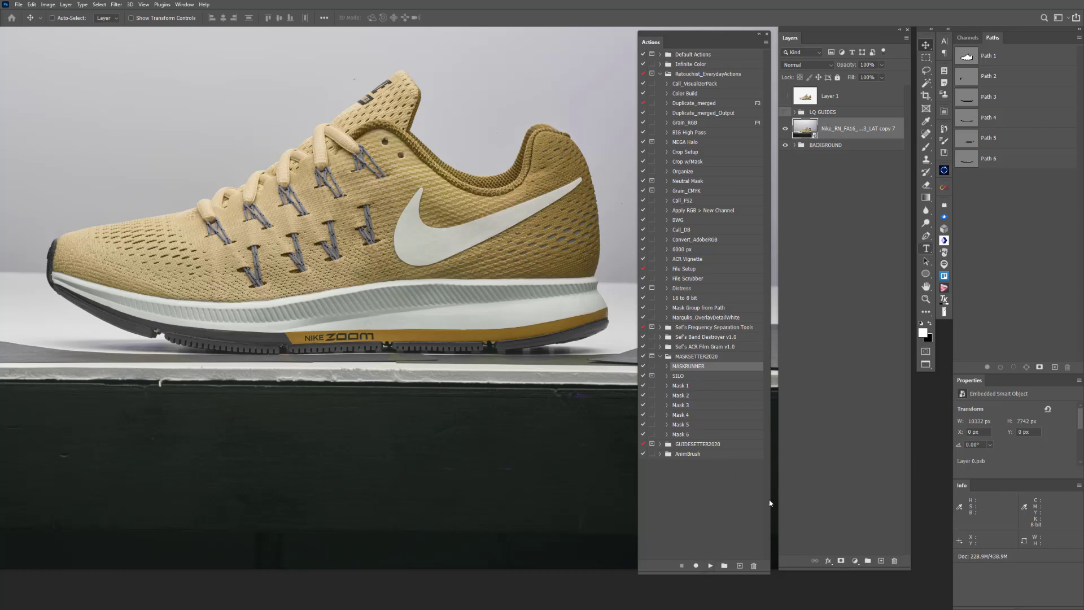
{"action": "left_click", "coordinate": [710, 565]}
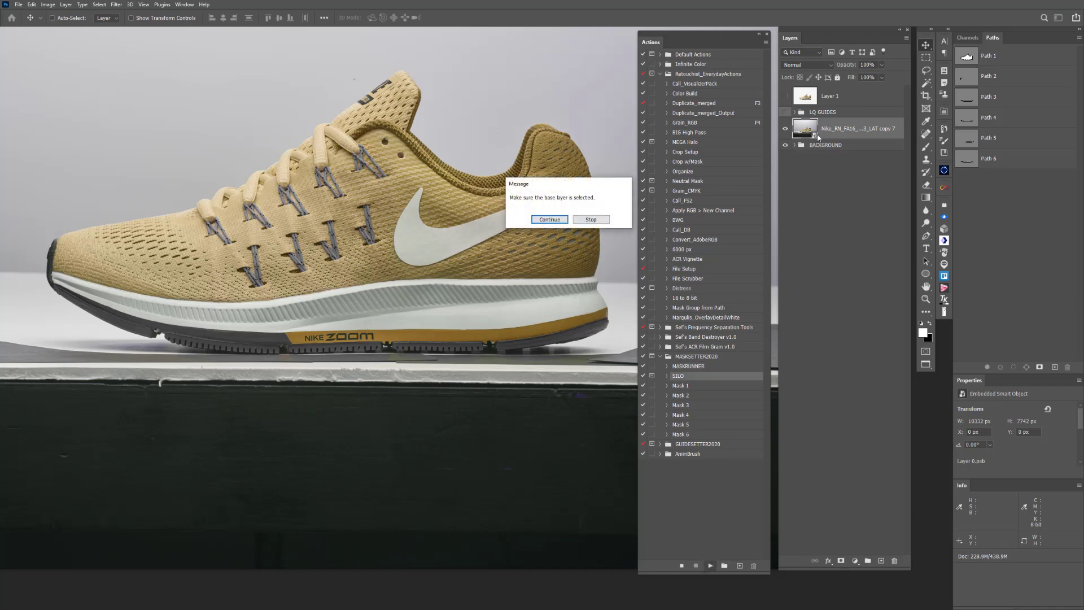
{"action": "left_click", "coordinate": [564, 219]}
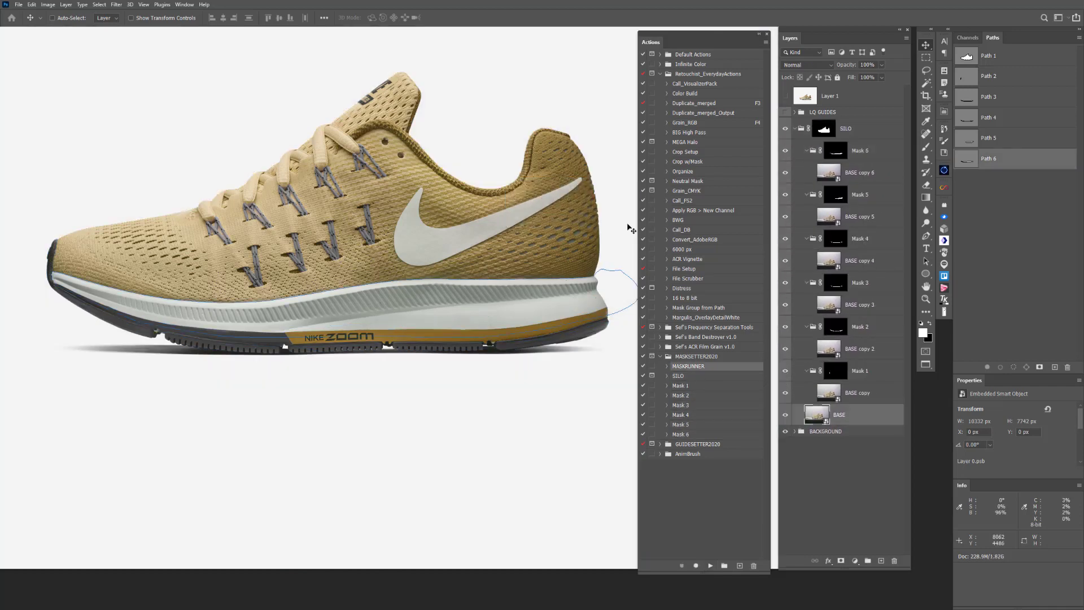
Check the masks of the Mask 6, Mask 5 and Mask 4 groups, deselect the active path and collapse the SILO group.
{"action": "key", "text": "s"}
{"action": "left_click", "coordinate": [840, 152]}
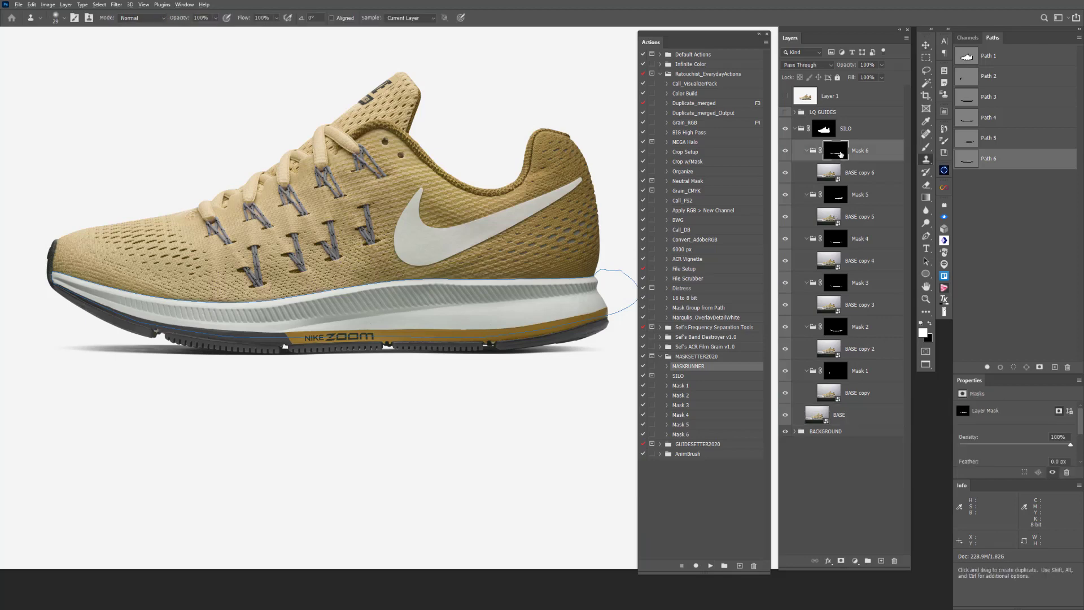
{"action": "left_click", "coordinate": [841, 153], "text": "alt"}
{"action": "left_click", "coordinate": [840, 198]}
{"action": "left_click", "coordinate": [841, 242]}
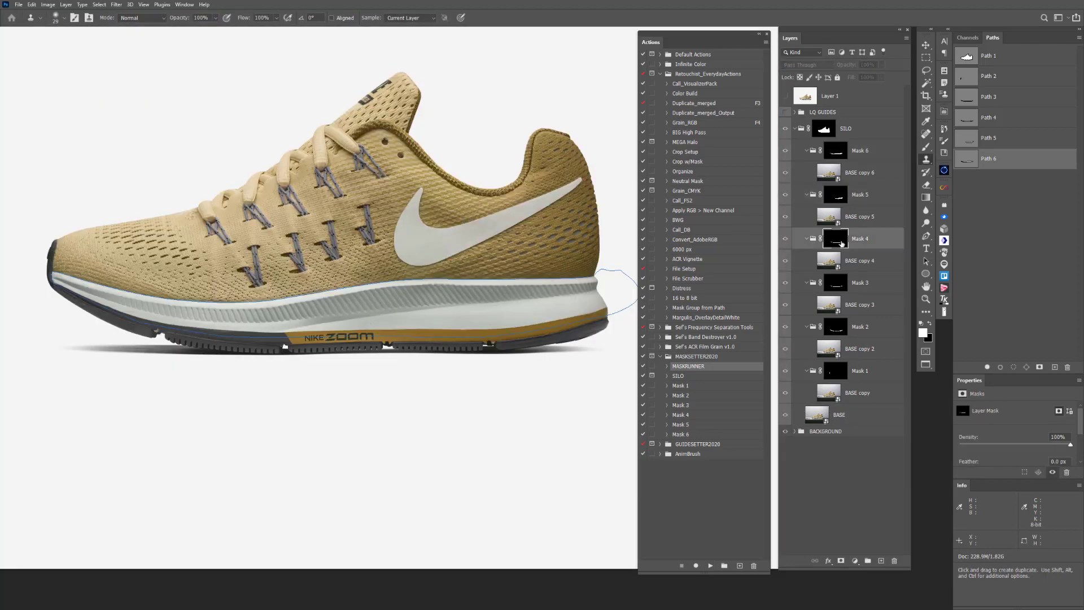
{"action": "left_click", "coordinate": [840, 243], "text": "alt"}
{"action": "left_click", "coordinate": [841, 241], "text": "alt"}
{"action": "left_click", "coordinate": [999, 190]}
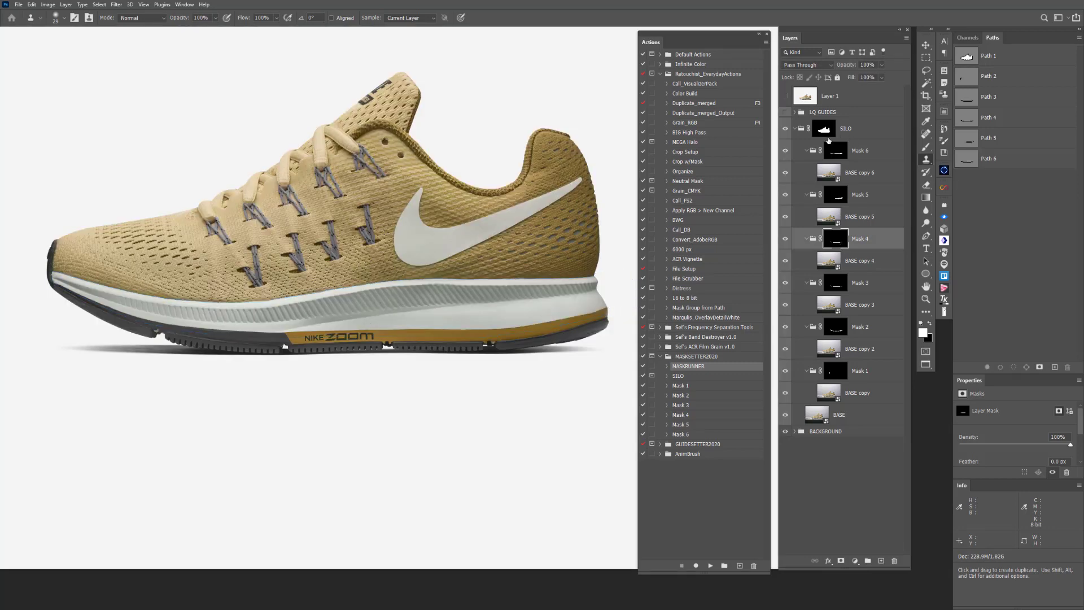
{"action": "left_click", "coordinate": [795, 129]}
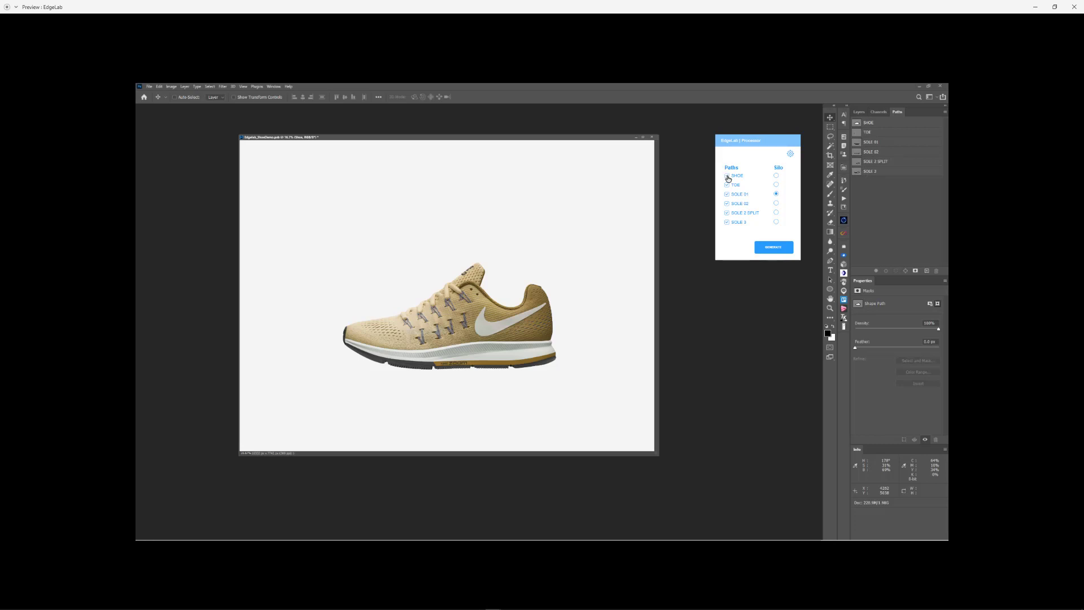
Switch to the EdgeLab prototype preview, toggle the SOLE 2 SPLIT path and choose SHOE as the silo path.
{"action": "left_click", "coordinate": [727, 213]}
{"action": "left_click", "coordinate": [776, 175]}
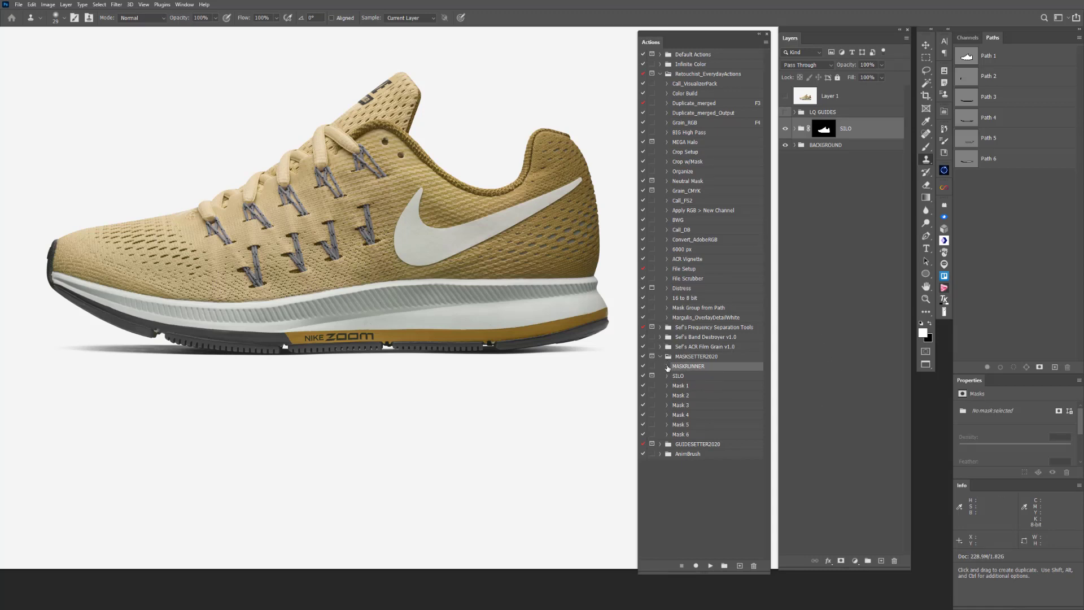
Examine the recorded commands of the MASKRUNNER, SILO and Mask 6 actions in MASKSETTER2020.
{"action": "left_click", "coordinate": [667, 366]}
{"action": "left_click", "coordinate": [667, 367]}
{"action": "left_click", "coordinate": [667, 366]}
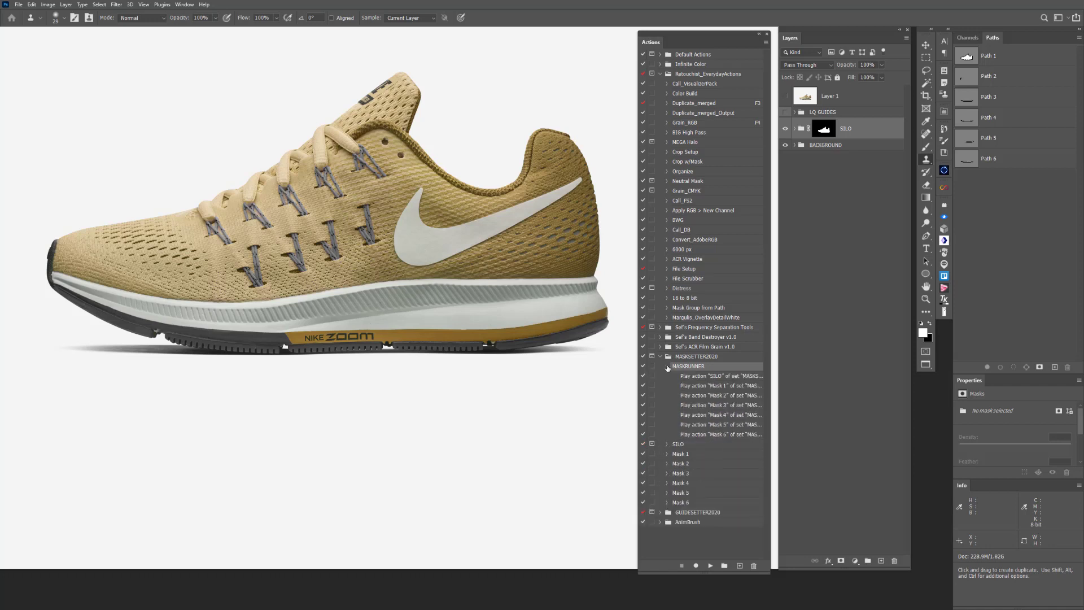
{"action": "left_click", "coordinate": [666, 367]}
{"action": "left_click", "coordinate": [667, 376]}
{"action": "left_click", "coordinate": [667, 376]}
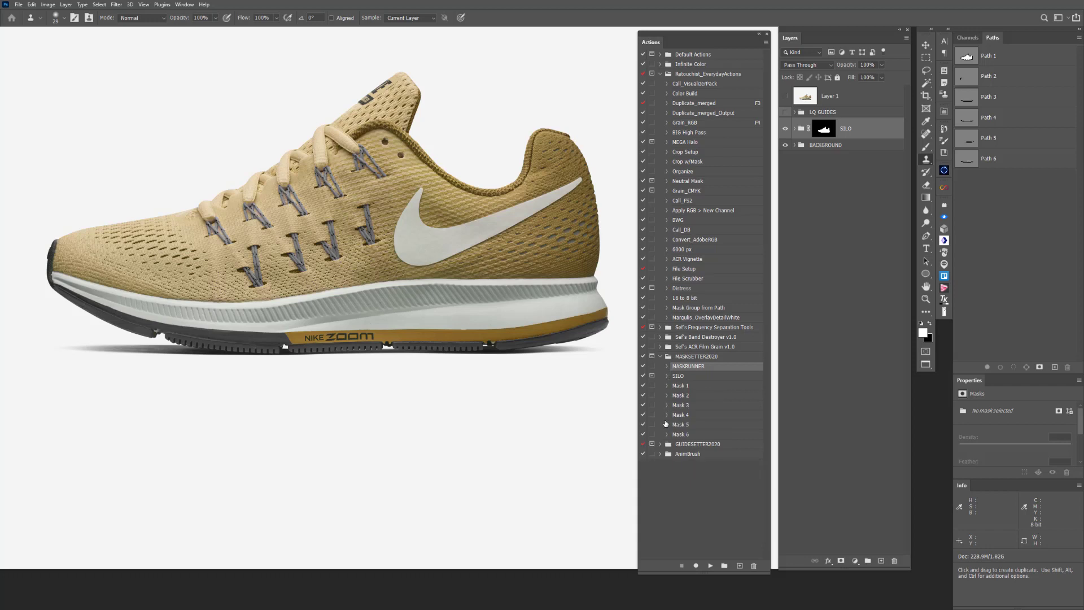
{"action": "left_click", "coordinate": [667, 434]}
{"action": "scroll", "coordinate": [686, 373], "scroll_direction": "down", "scroll_amount": 2}
{"action": "scroll", "coordinate": [688, 365], "scroll_direction": "down", "scroll_amount": 1}
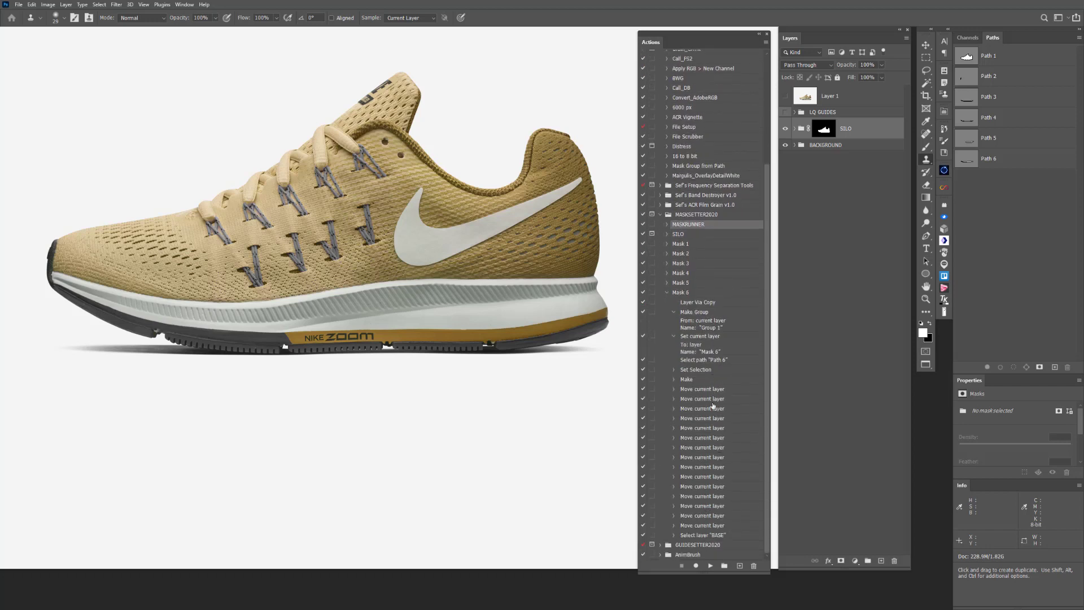
{"action": "left_click", "coordinate": [668, 292]}
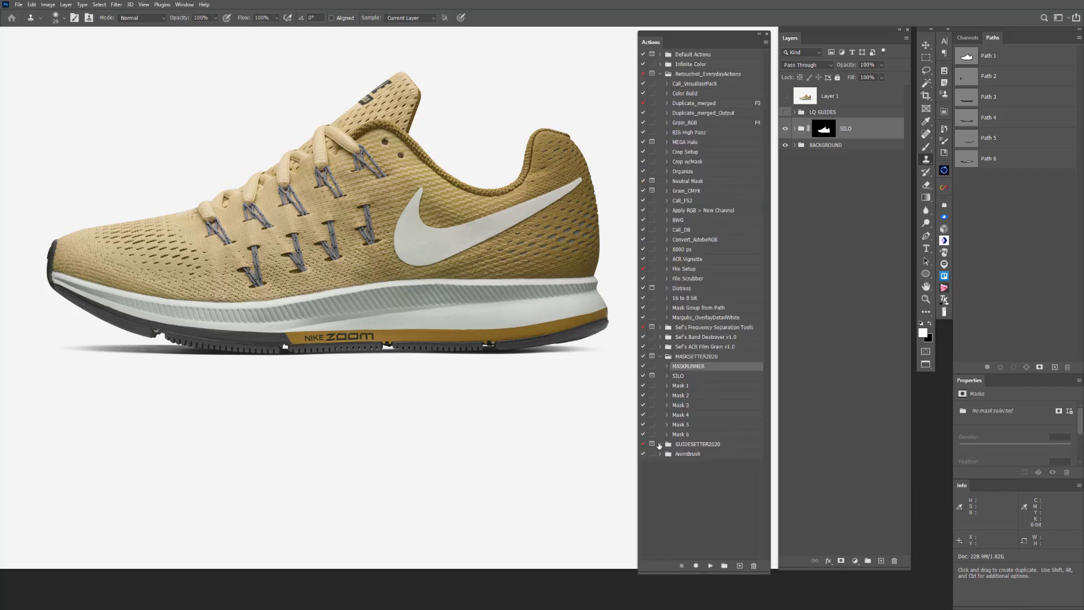
Expand the GUIDESETTER2020 set and examine the commands recorded in its GS_Path1 action.
{"action": "left_click", "coordinate": [660, 443]}
{"action": "scroll", "coordinate": [723, 398], "scroll_direction": "down", "scroll_amount": 2}
{"action": "scroll", "coordinate": [724, 397], "scroll_direction": "down", "scroll_amount": 1}
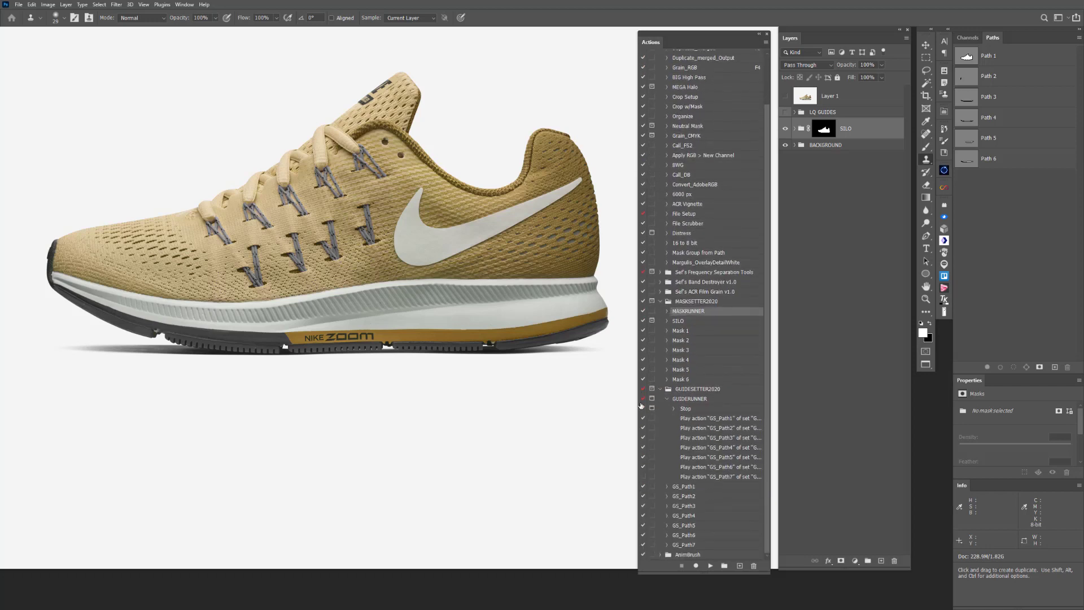
{"action": "left_click", "coordinate": [666, 399]}
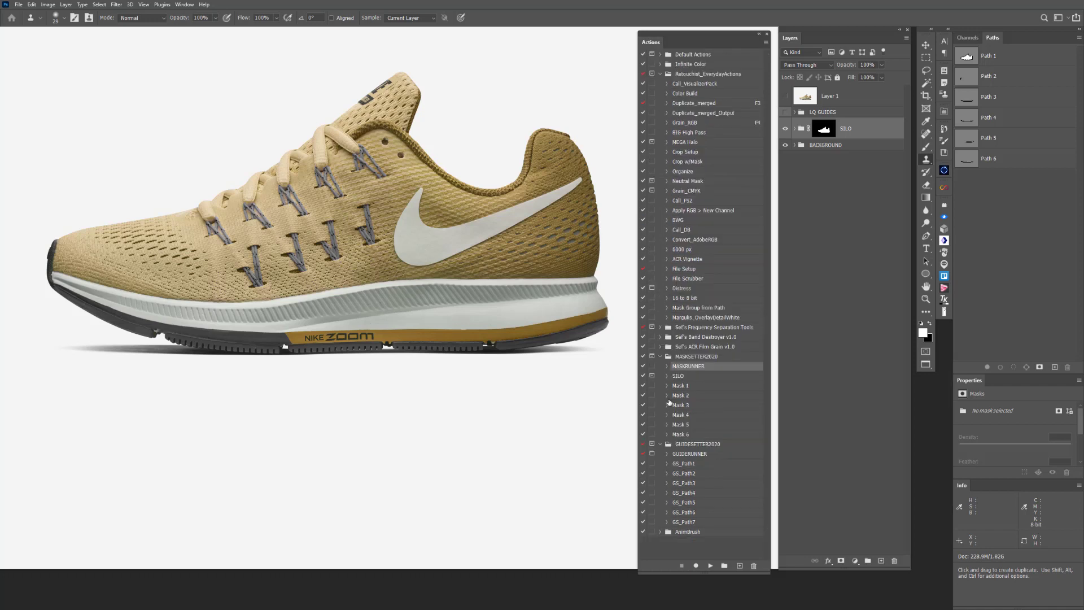
{"action": "left_click", "coordinate": [667, 463]}
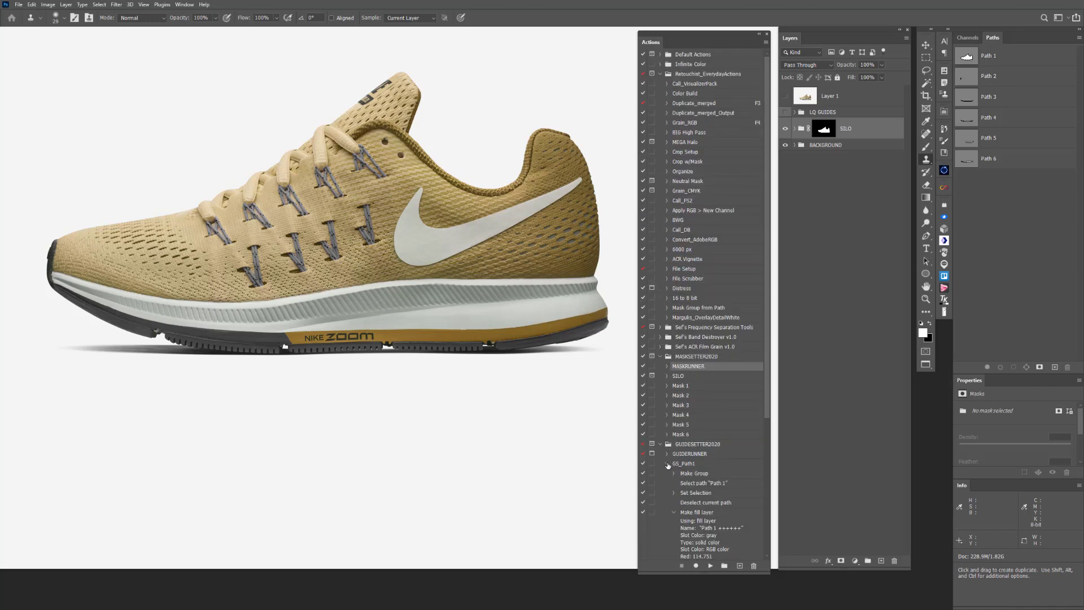
{"action": "scroll", "coordinate": [673, 454], "scroll_direction": "down", "scroll_amount": 6}
{"action": "scroll", "coordinate": [675, 422], "scroll_direction": "down", "scroll_amount": 2}
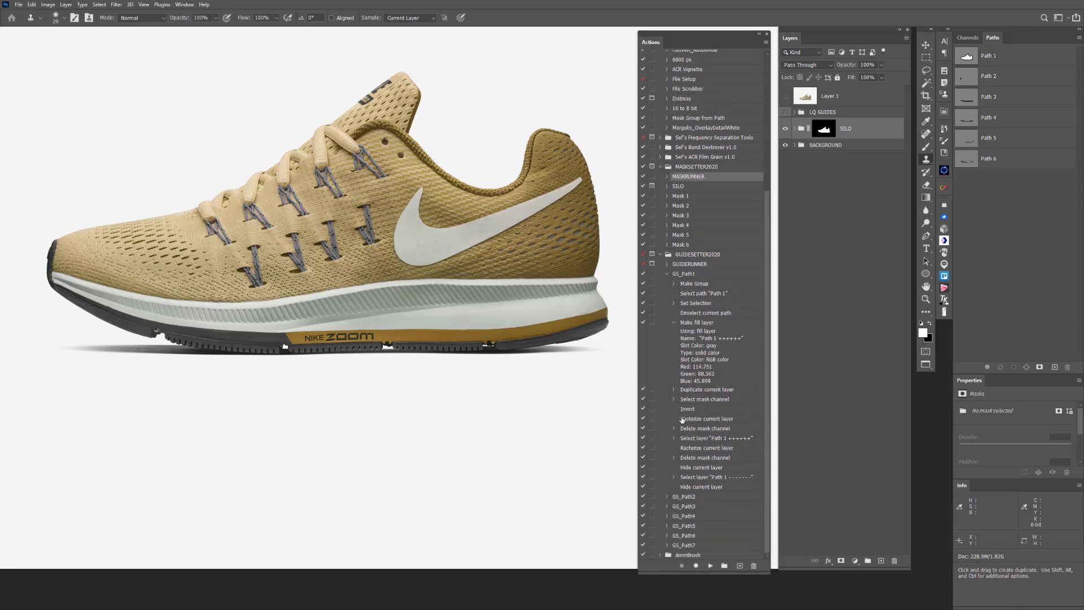
Examine the commands recorded in the GS_Path7 action and the playback list of GUIDERUNNER.
{"action": "left_click", "coordinate": [667, 545]}
{"action": "scroll", "coordinate": [700, 469], "scroll_direction": "down", "scroll_amount": 3}
{"action": "scroll", "coordinate": [705, 450], "scroll_direction": "down", "scroll_amount": 2}
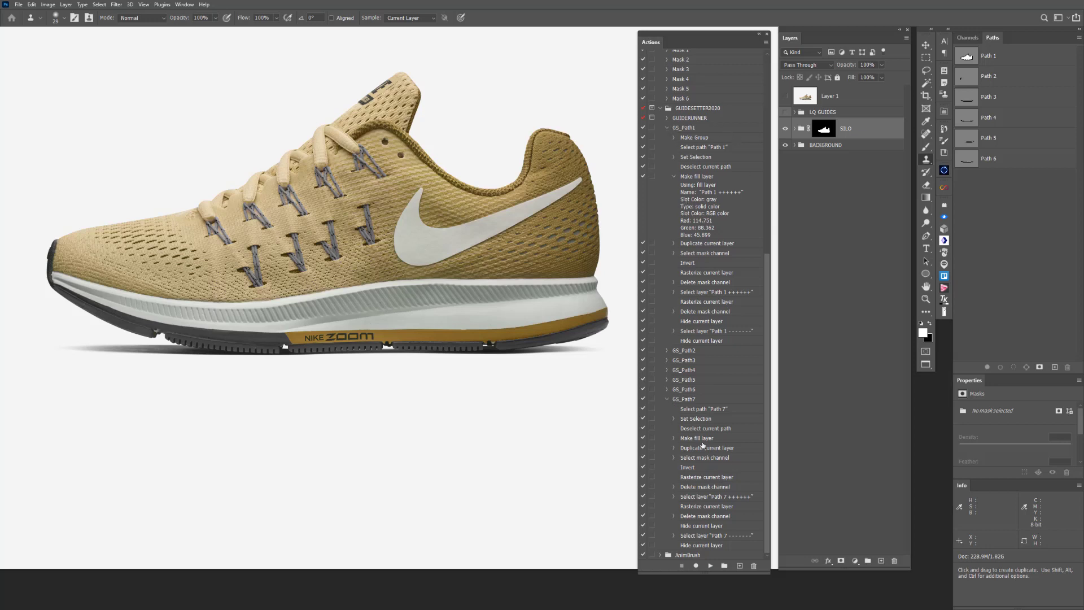
{"action": "left_click", "coordinate": [667, 118]}
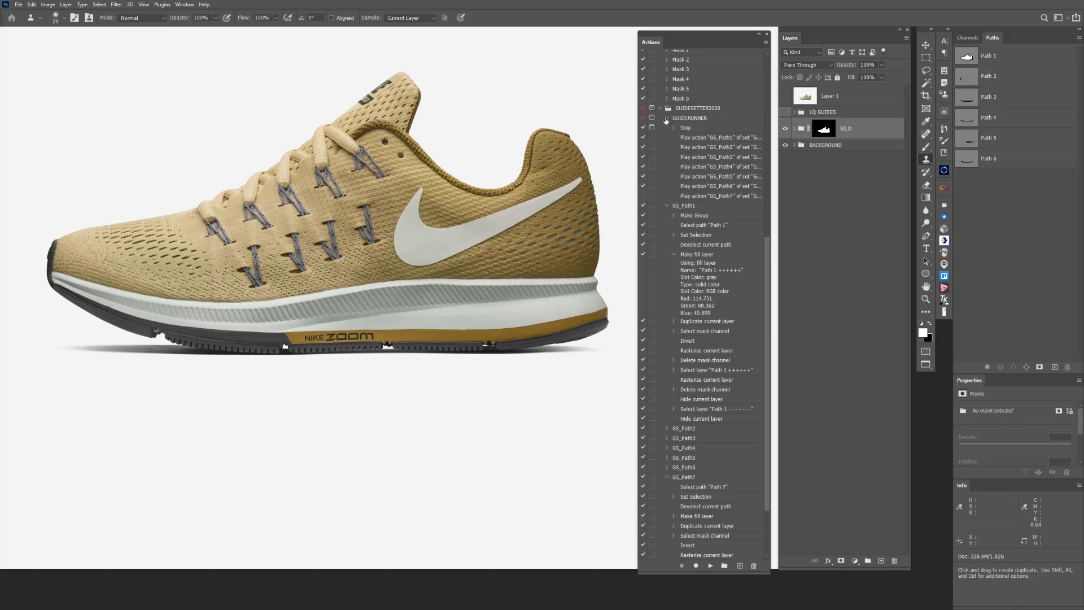
{"action": "left_click", "coordinate": [667, 118]}
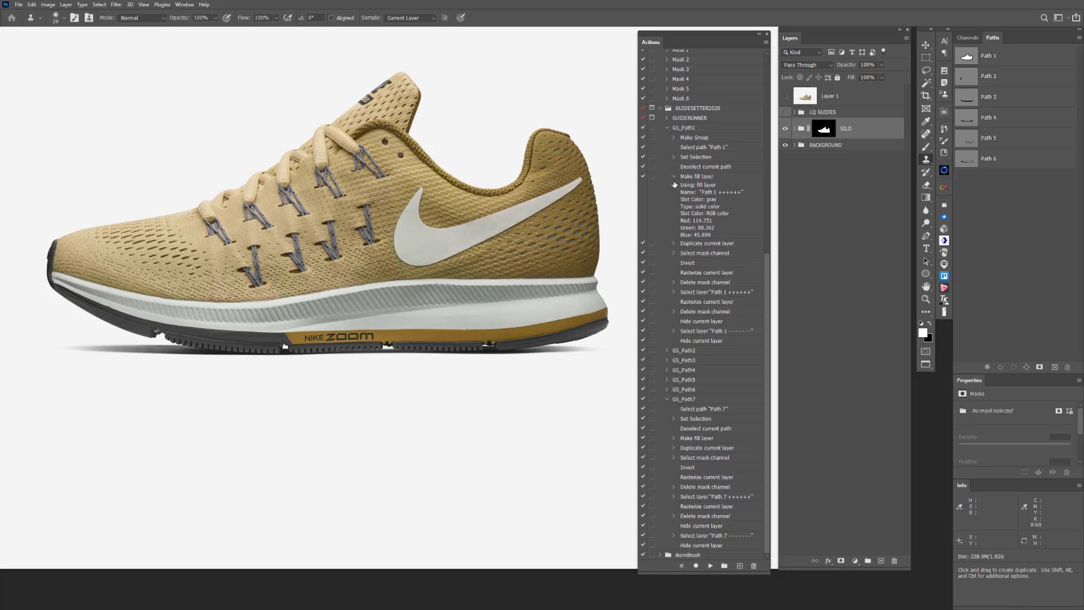
Collapse the GS_Path7 and GS_Path1 actions and look over the mask groups and BASE layers inside the SILO group.
{"action": "left_click", "coordinate": [674, 177]}
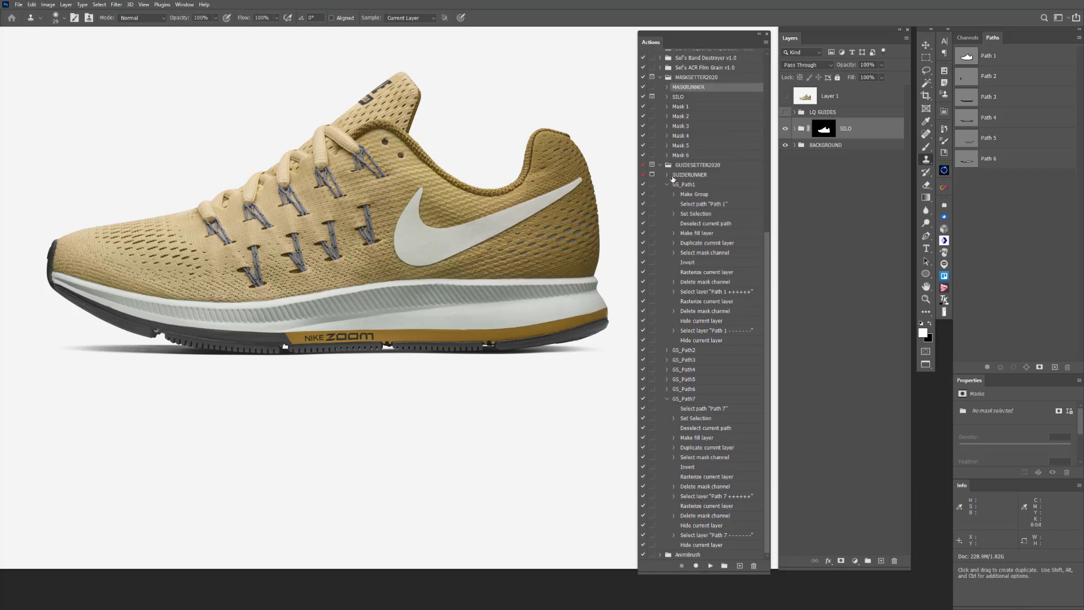
{"action": "left_click", "coordinate": [667, 400]}
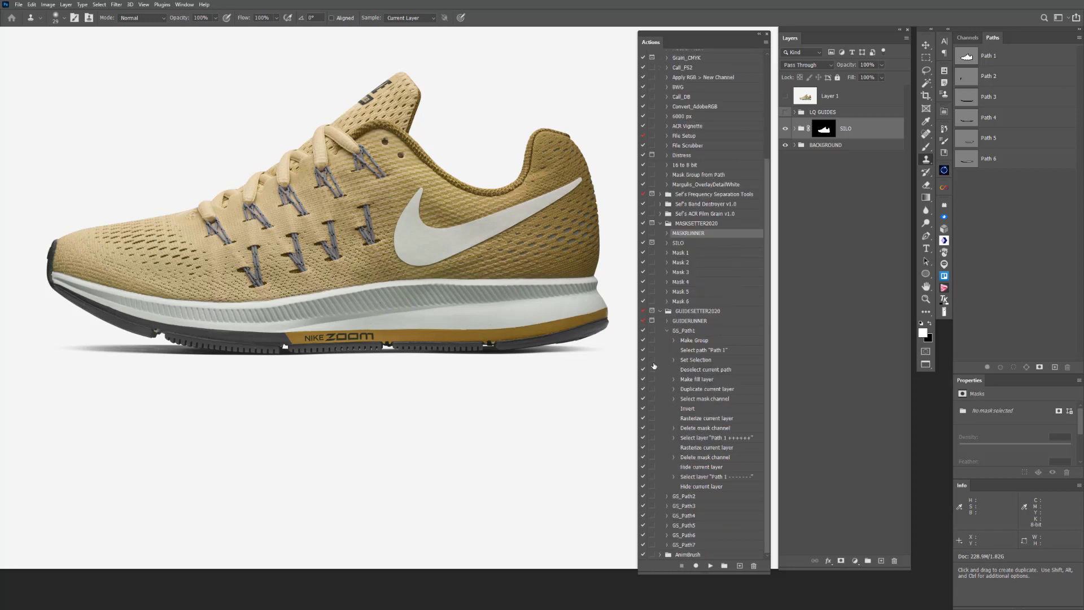
{"action": "left_click", "coordinate": [668, 331]}
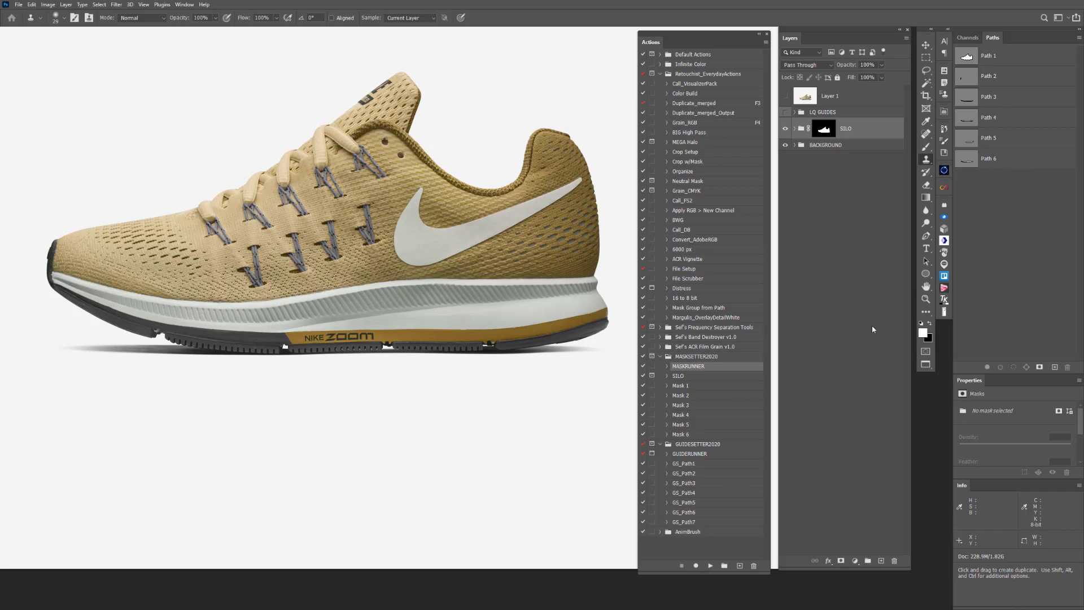
{"action": "left_click", "coordinate": [794, 130]}
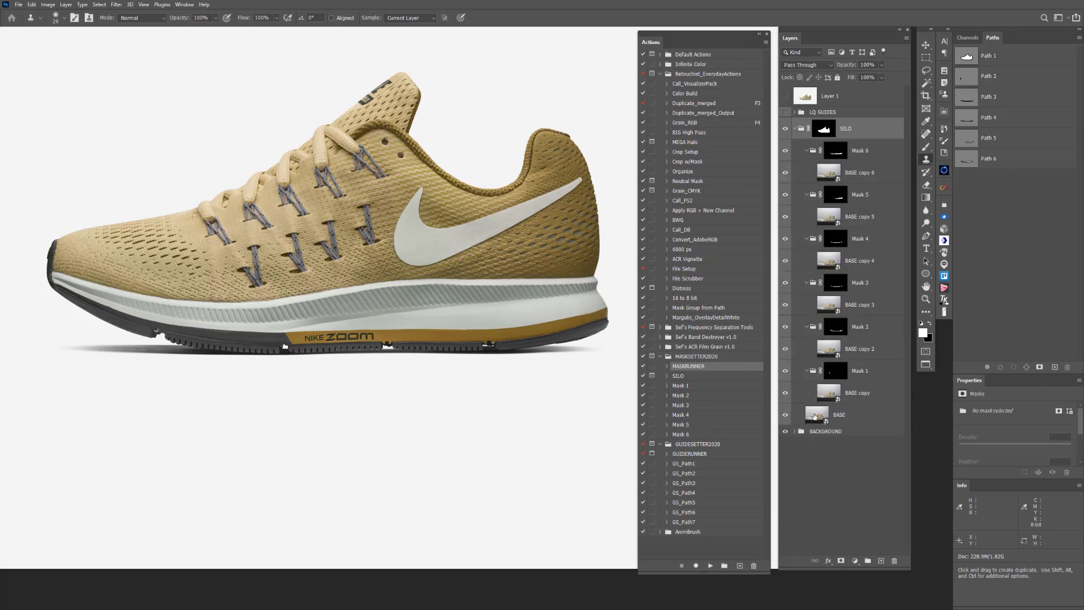
{"action": "left_click", "coordinate": [796, 129]}
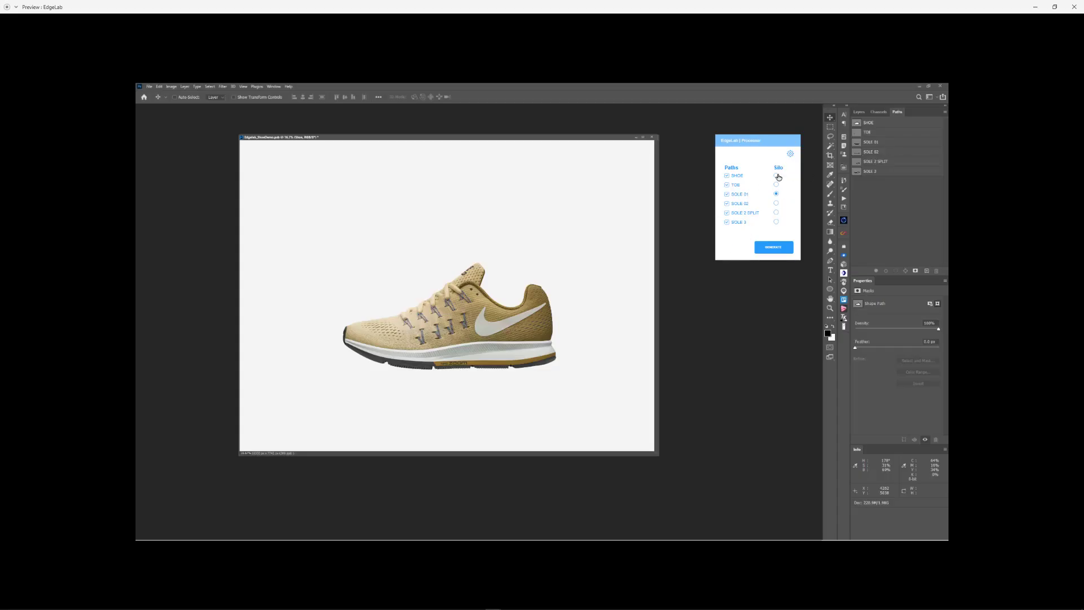
In the EdgeLab prototype preview, choose SHOE as the silo path, exclude the TOE and SOLE 02 paths, and open the generation settings.
{"action": "left_click", "coordinate": [775, 176]}
{"action": "left_click", "coordinate": [776, 186]}
{"action": "left_click", "coordinate": [776, 213]}
{"action": "left_click", "coordinate": [776, 176]}
{"action": "left_click", "coordinate": [727, 184]}
{"action": "left_click", "coordinate": [727, 203]}
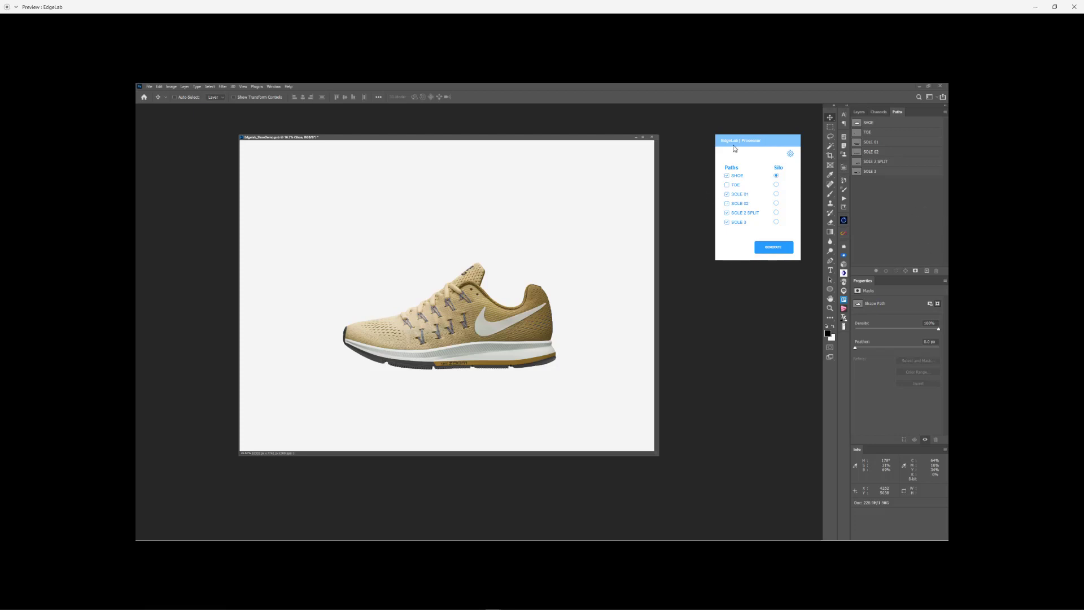
{"action": "left_click", "coordinate": [790, 153]}
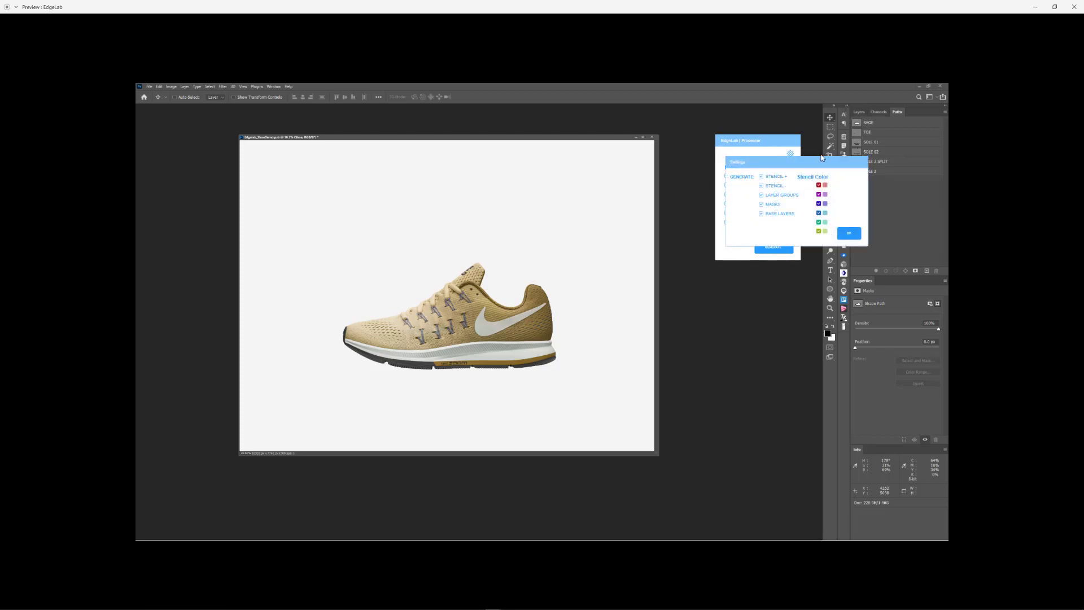